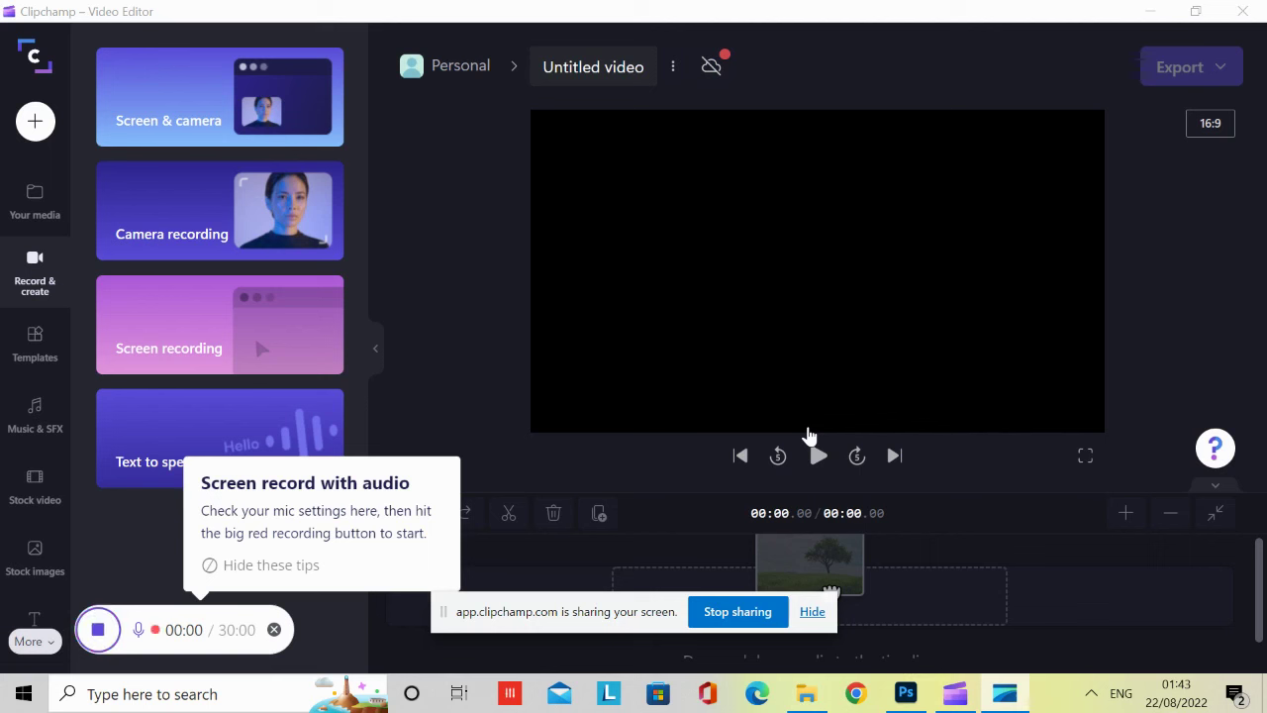
# Hide Clipchamp's screen-sharing notice and bring Photoshop's home screen to the front
pyautogui.click(812, 612)
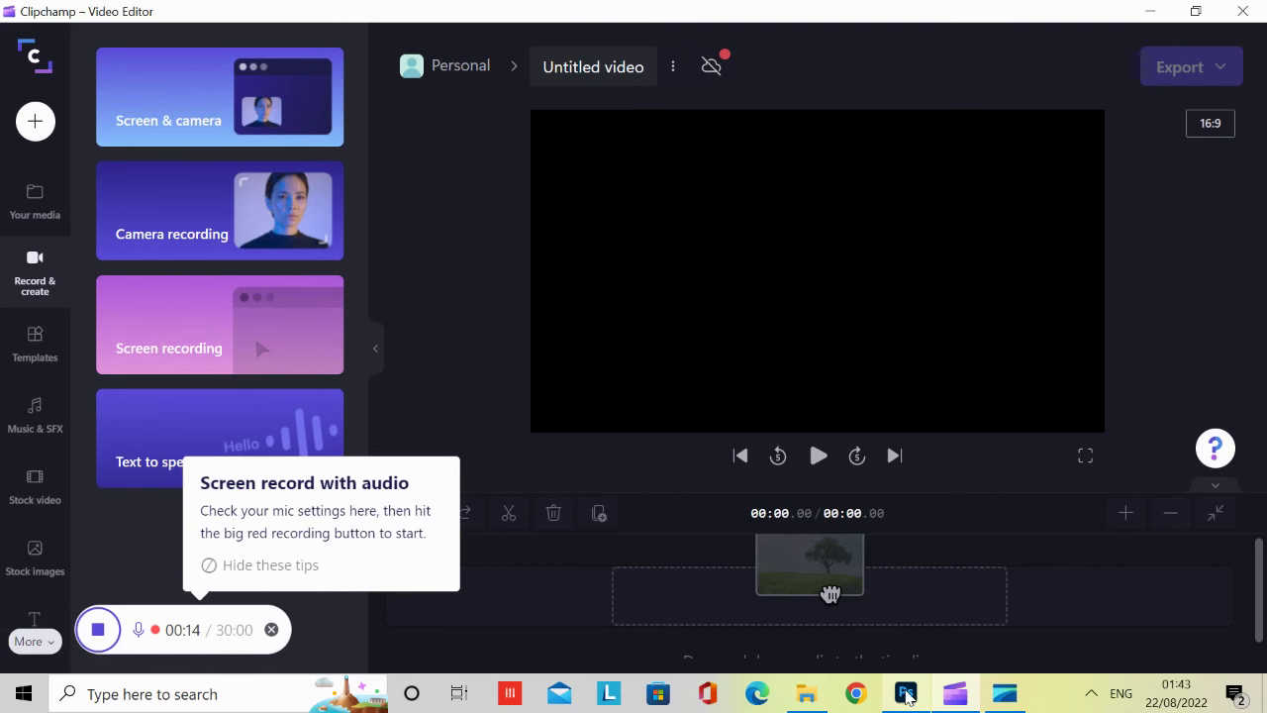
pyautogui.click(905, 693)
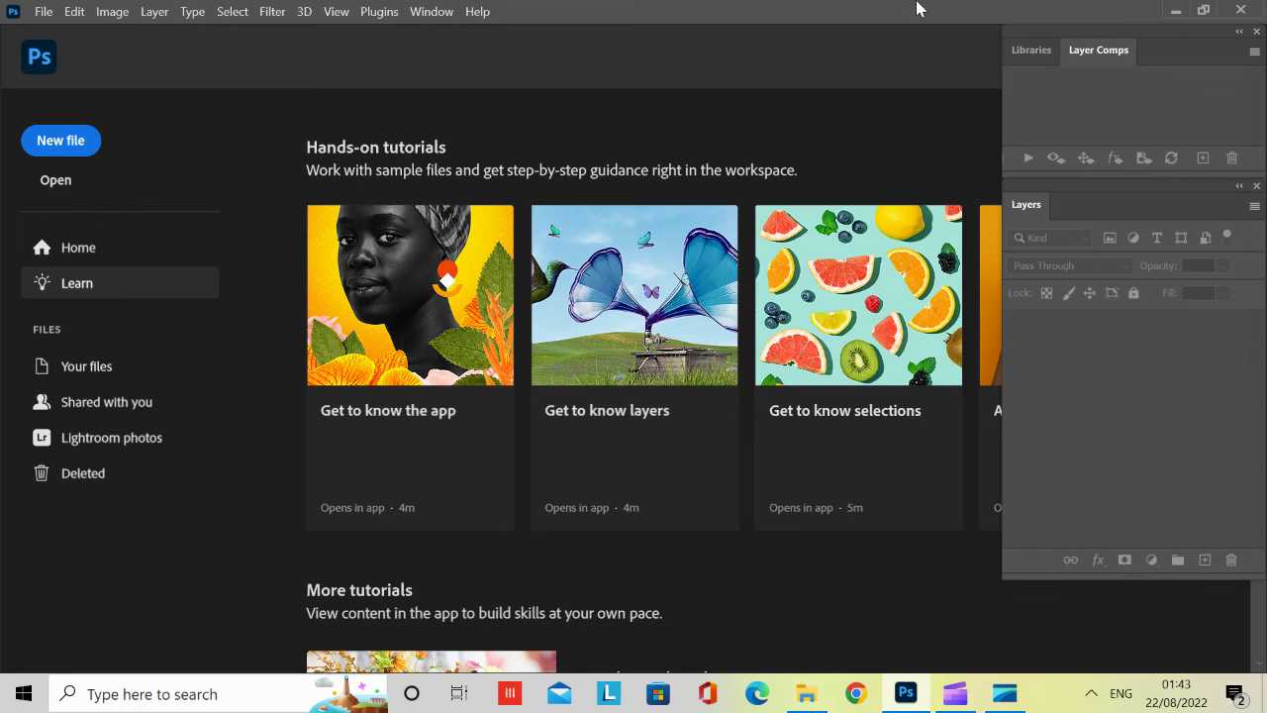
# Open the elephant sunset photo shutterstock_1182593230.jpg through File > Open
pyautogui.click(44, 13)
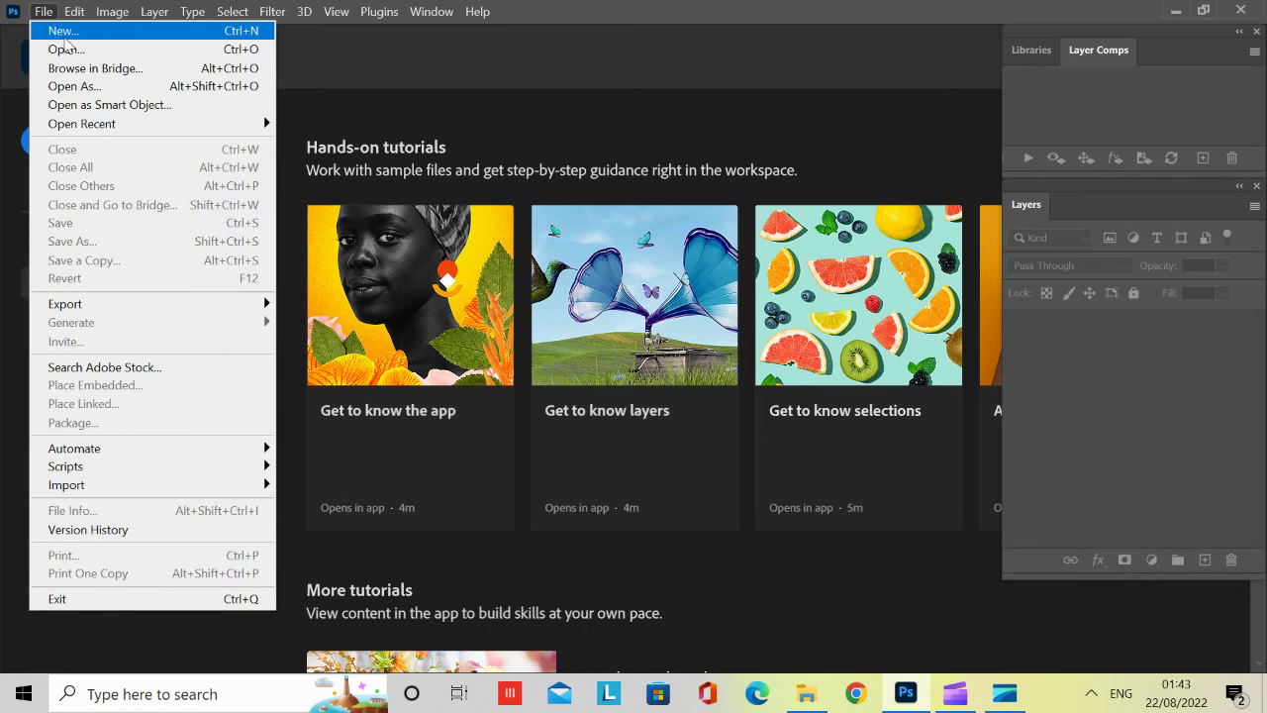
pyautogui.click(70, 51)
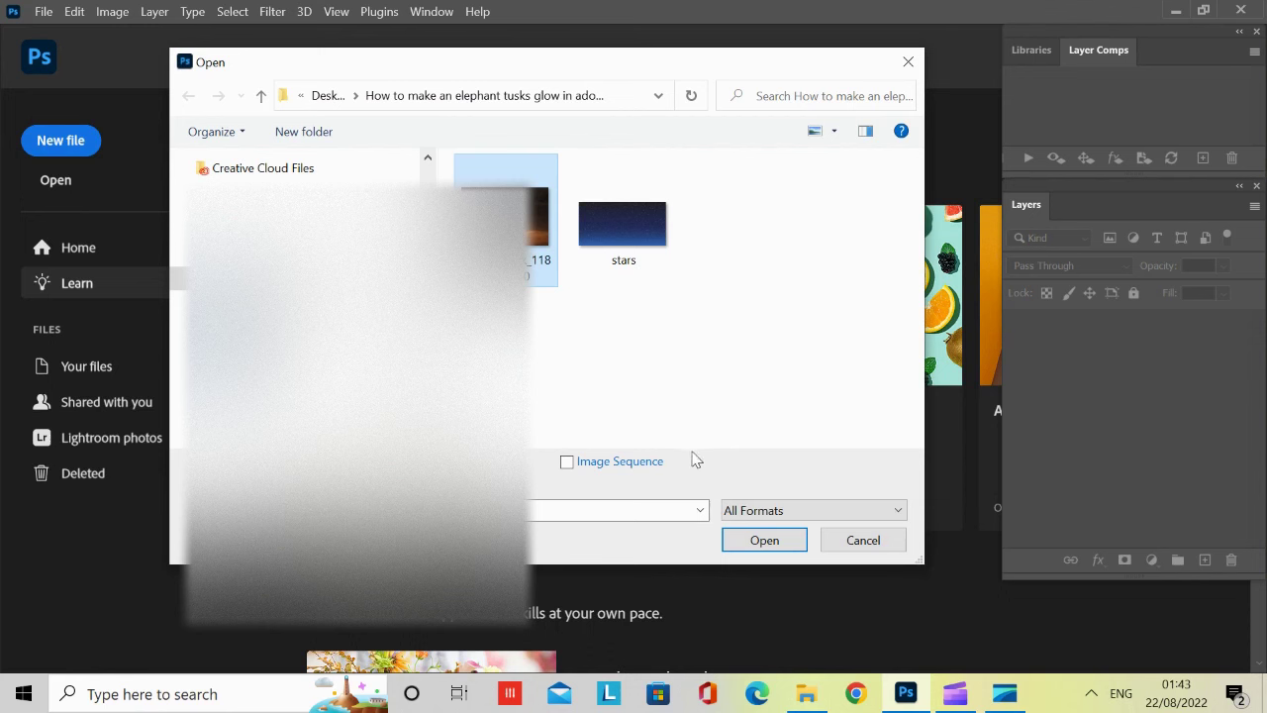
pyautogui.click(763, 545)
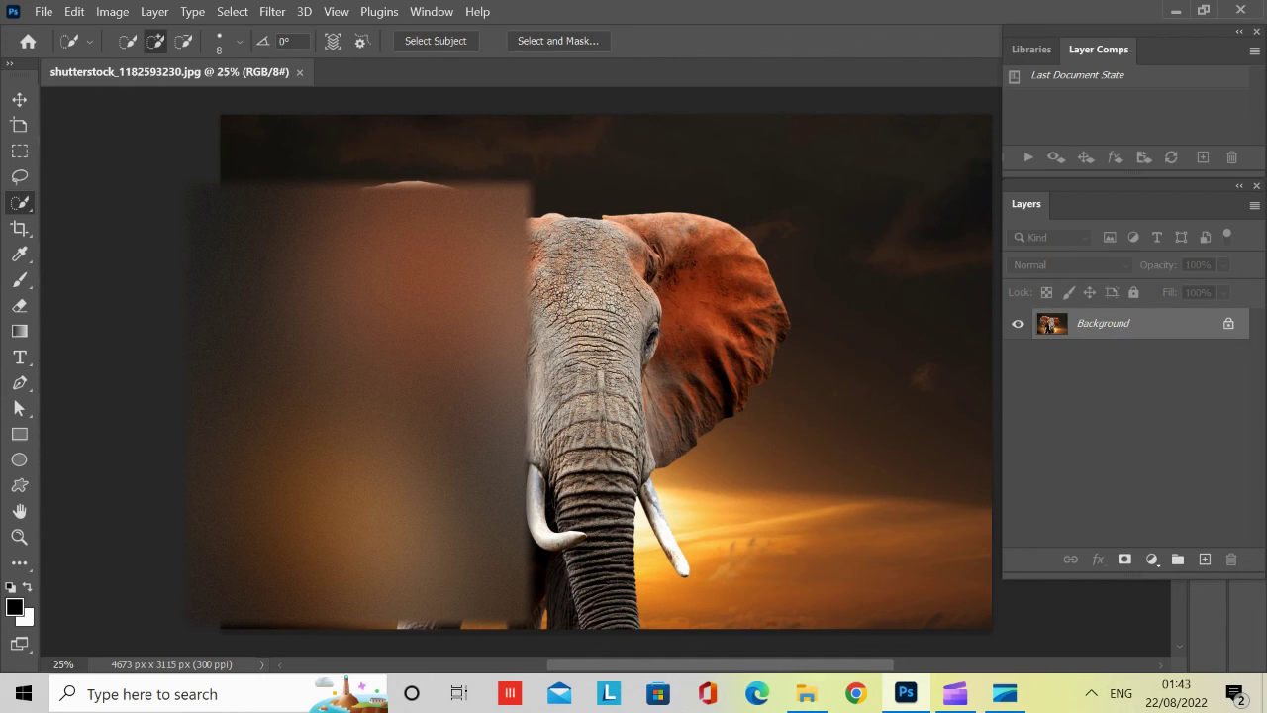
# With the Quick Selection Tool, select the elephant's hump, trunk, face and forehead
pyautogui.rightClick(31, 211)
pyautogui.click(114, 220)
pyautogui.click(401, 257)
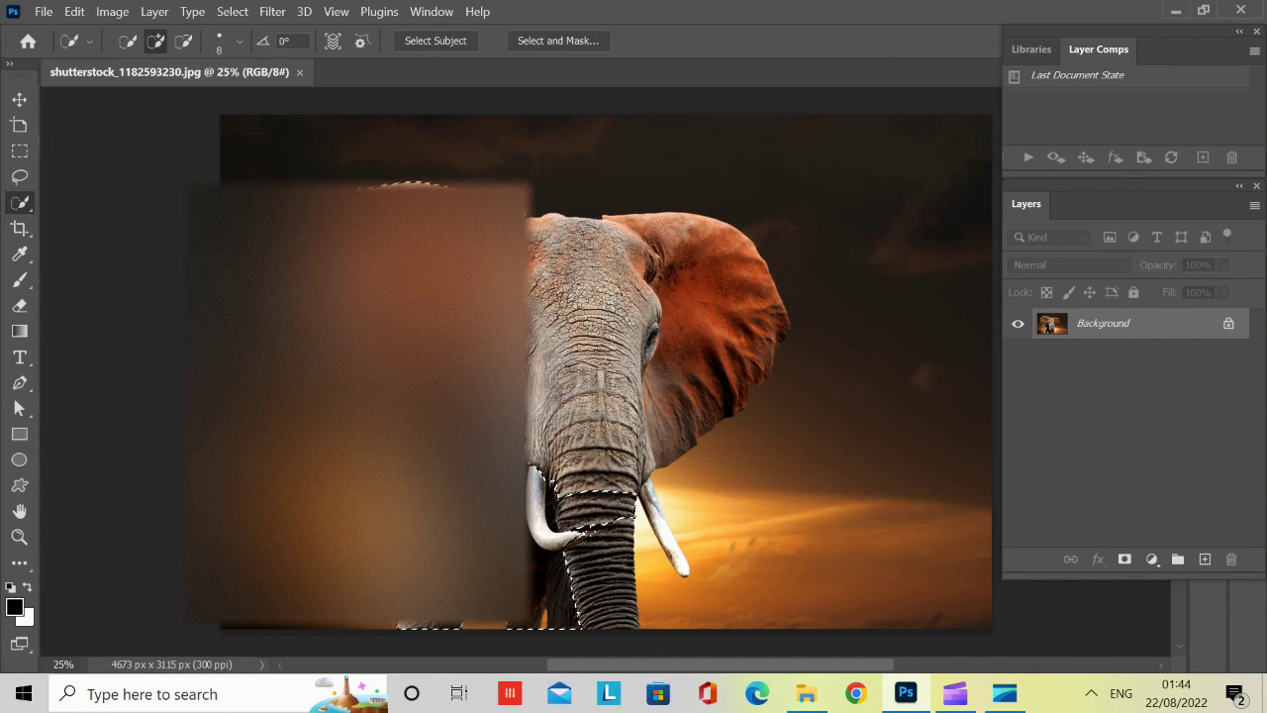
pyautogui.moveTo(572, 542)
pyautogui.mouseDown()
pyautogui.moveTo(574, 589)
pyautogui.moveTo(601, 594)
pyautogui.moveTo(619, 617)
pyautogui.mouseUp()
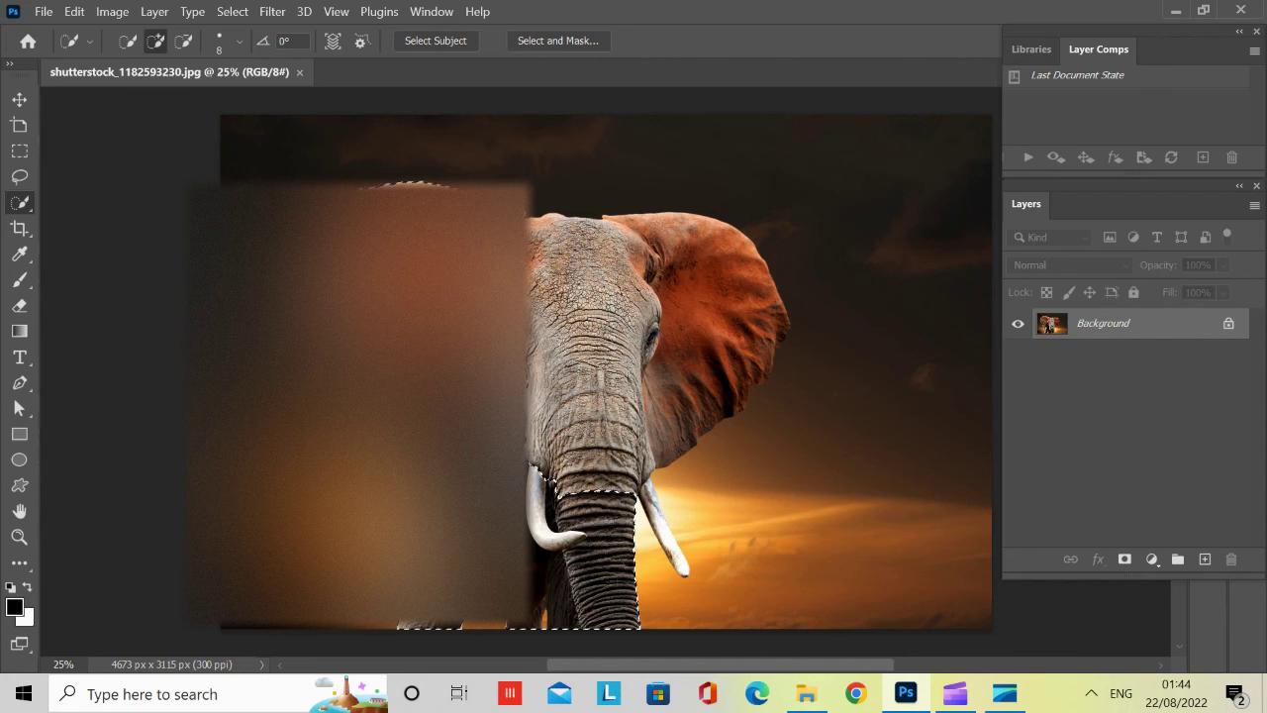
pyautogui.moveTo(535, 361); pyautogui.dragTo(631, 312)
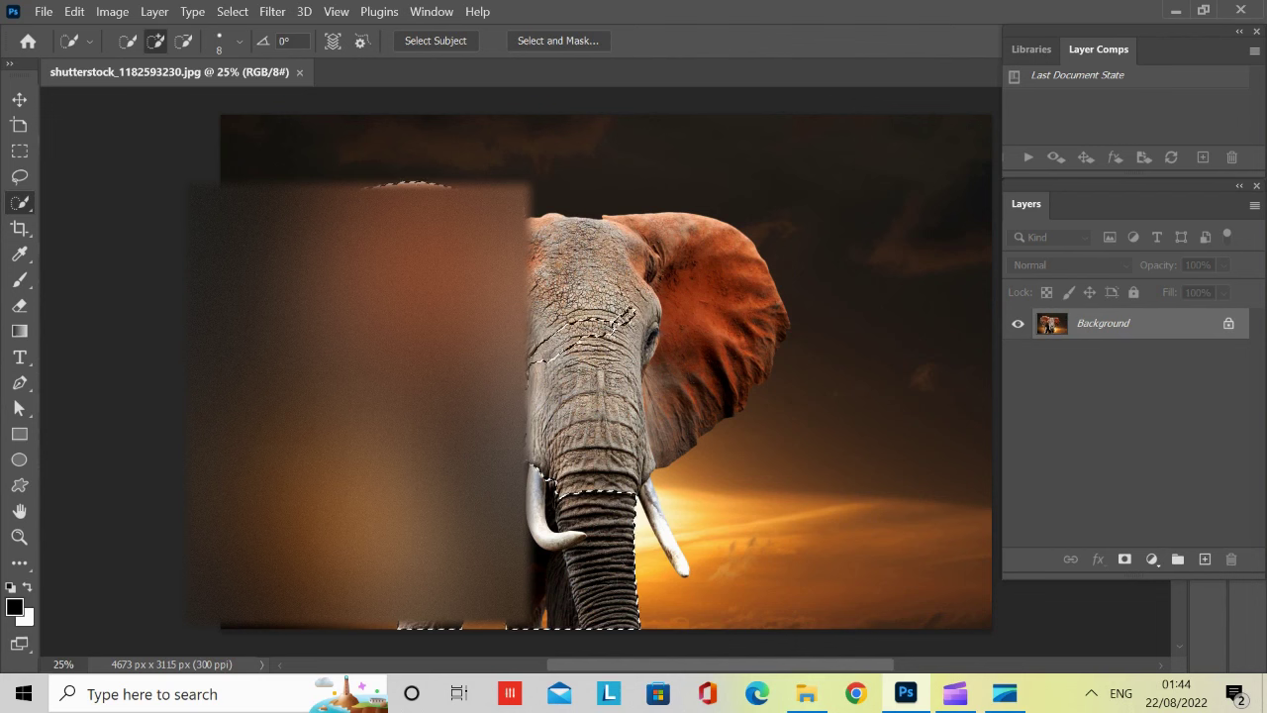
pyautogui.moveTo(536, 281)
pyautogui.mouseDown()
pyautogui.moveTo(586, 275)
pyautogui.moveTo(554, 324)
pyautogui.moveTo(554, 247)
pyautogui.moveTo(584, 260)
pyautogui.moveTo(537, 364)
pyautogui.moveTo(544, 396)
pyautogui.moveTo(648, 391)
pyautogui.moveTo(603, 357)
pyautogui.mouseUp()
pyautogui.moveTo(591, 436); pyautogui.dragTo(610, 334)
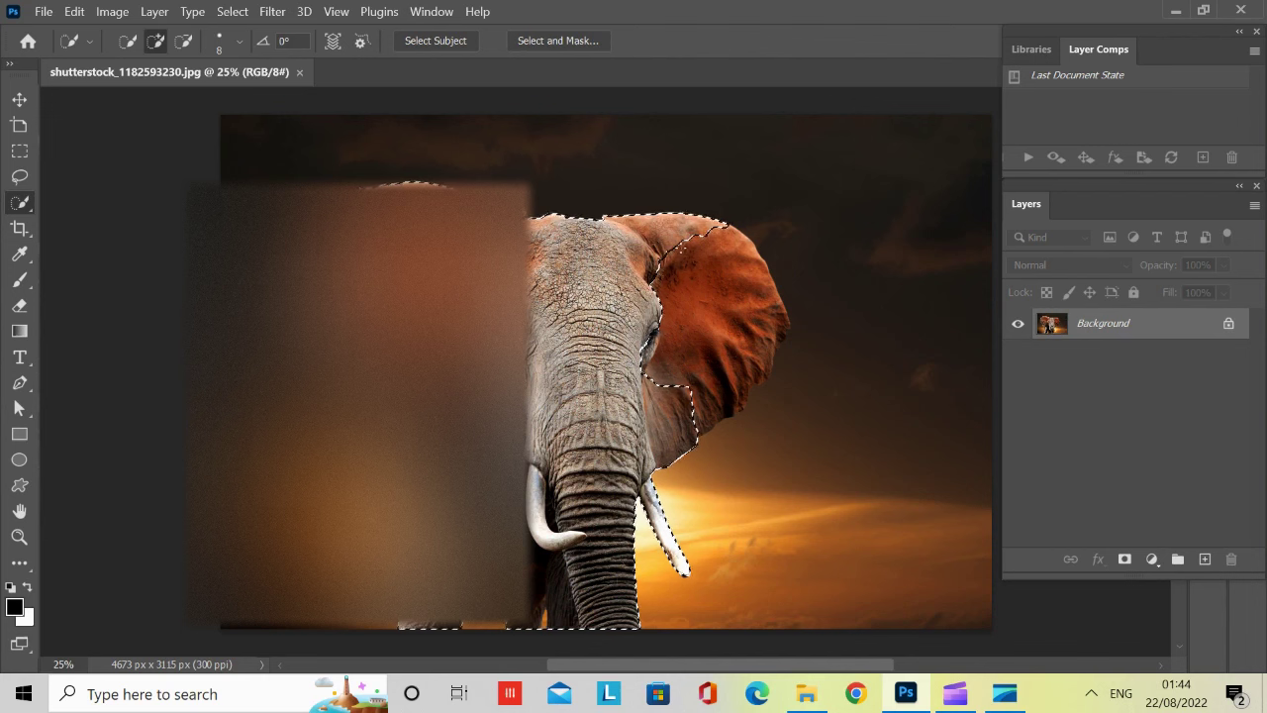
# Add the whole ear to the selection, tidying its lower edge and right tip
pyautogui.moveTo(728, 225)
pyautogui.mouseDown()
pyautogui.moveTo(760, 277)
pyautogui.moveTo(740, 310)
pyautogui.moveTo(748, 335)
pyautogui.mouseUp()
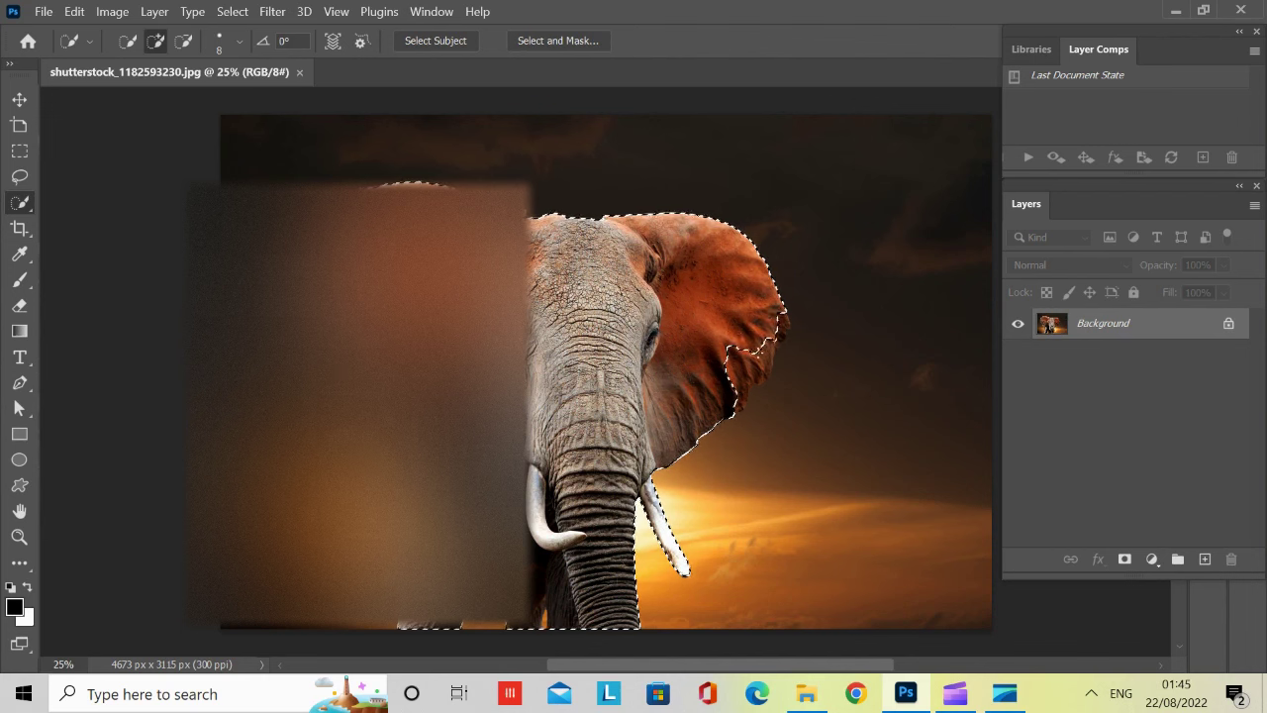
pyautogui.click(734, 363)
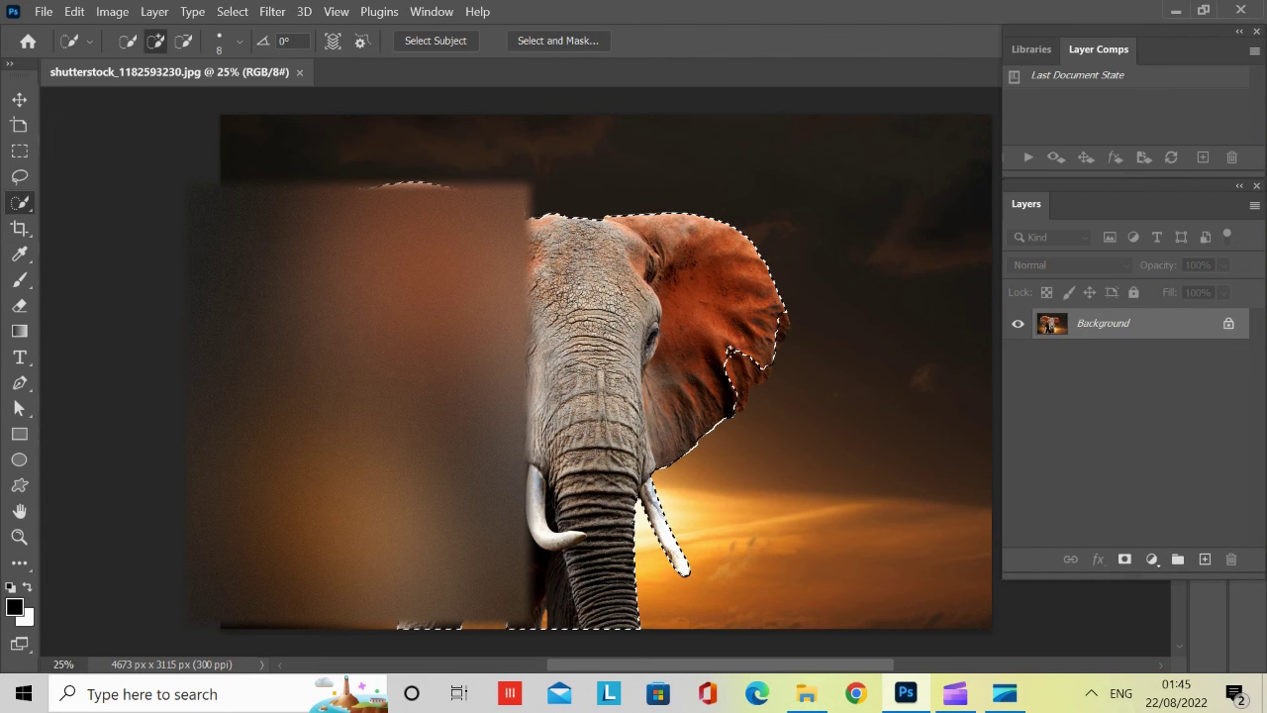
pyautogui.click(742, 394)
pyautogui.click(741, 402)
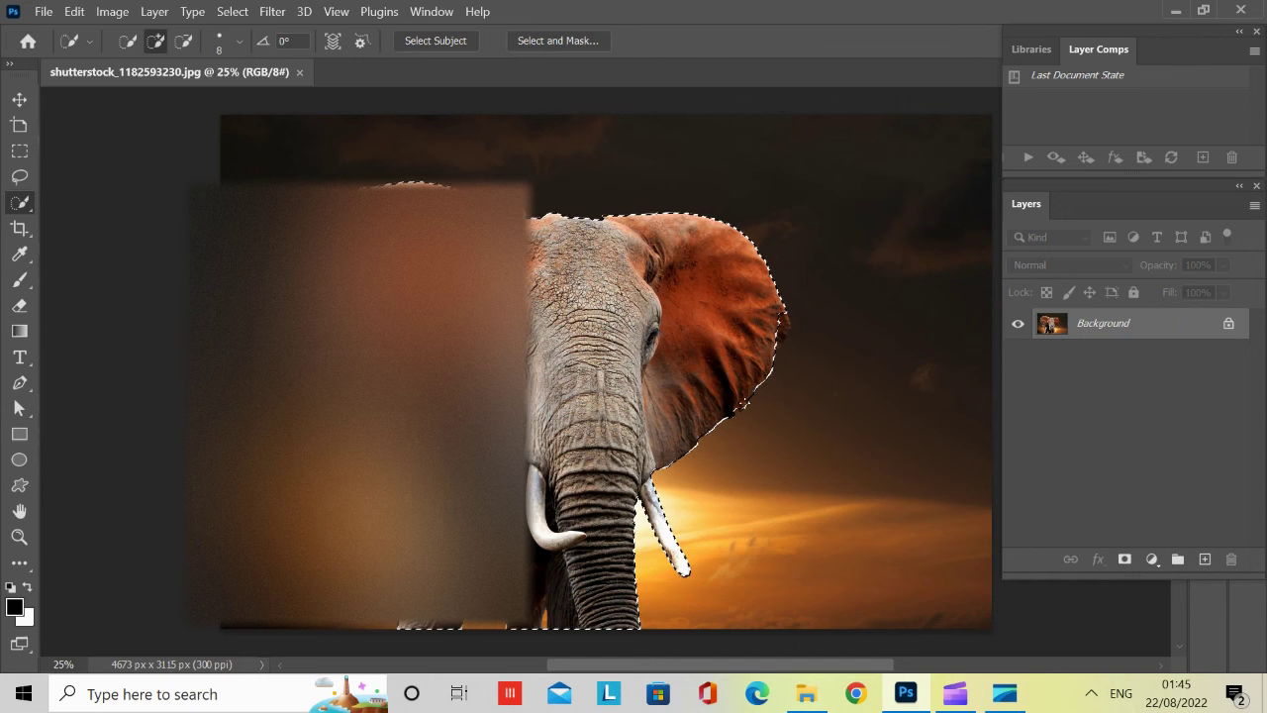
pyautogui.click(788, 333)
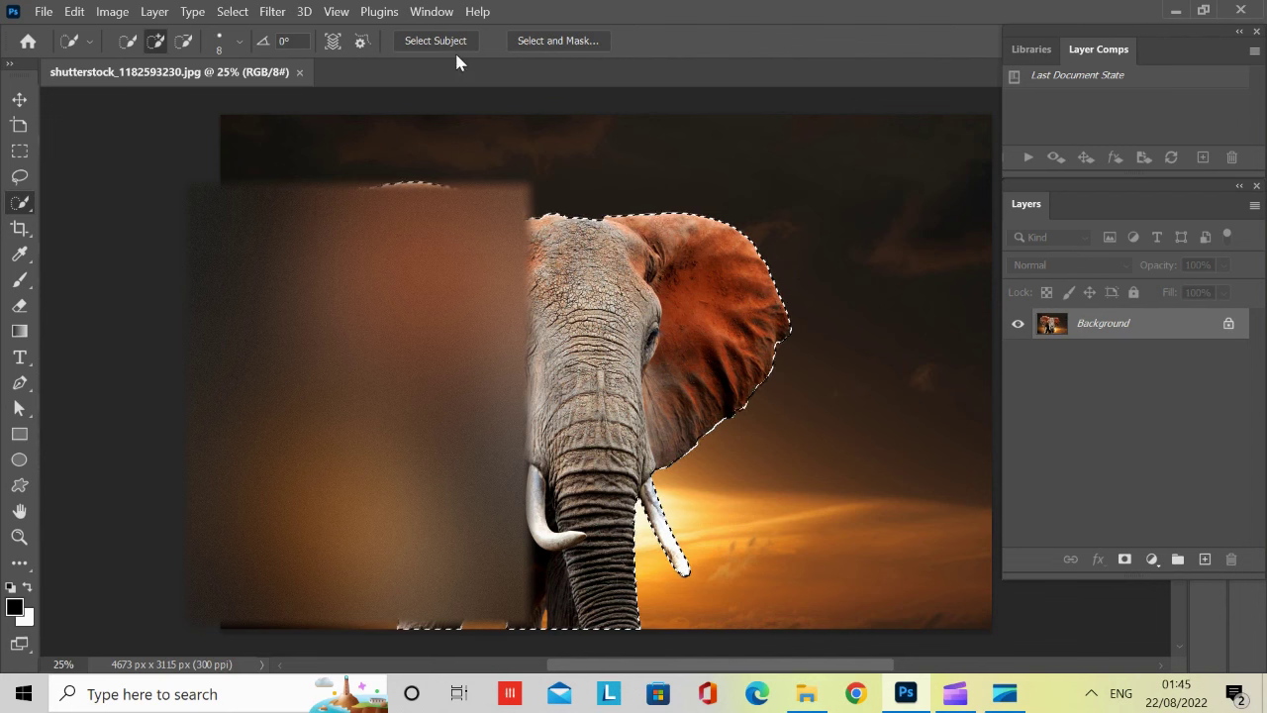
# Launch Select and Mask on the elephant selection, previewing over a 50% dimmed background
pyautogui.click(545, 40)
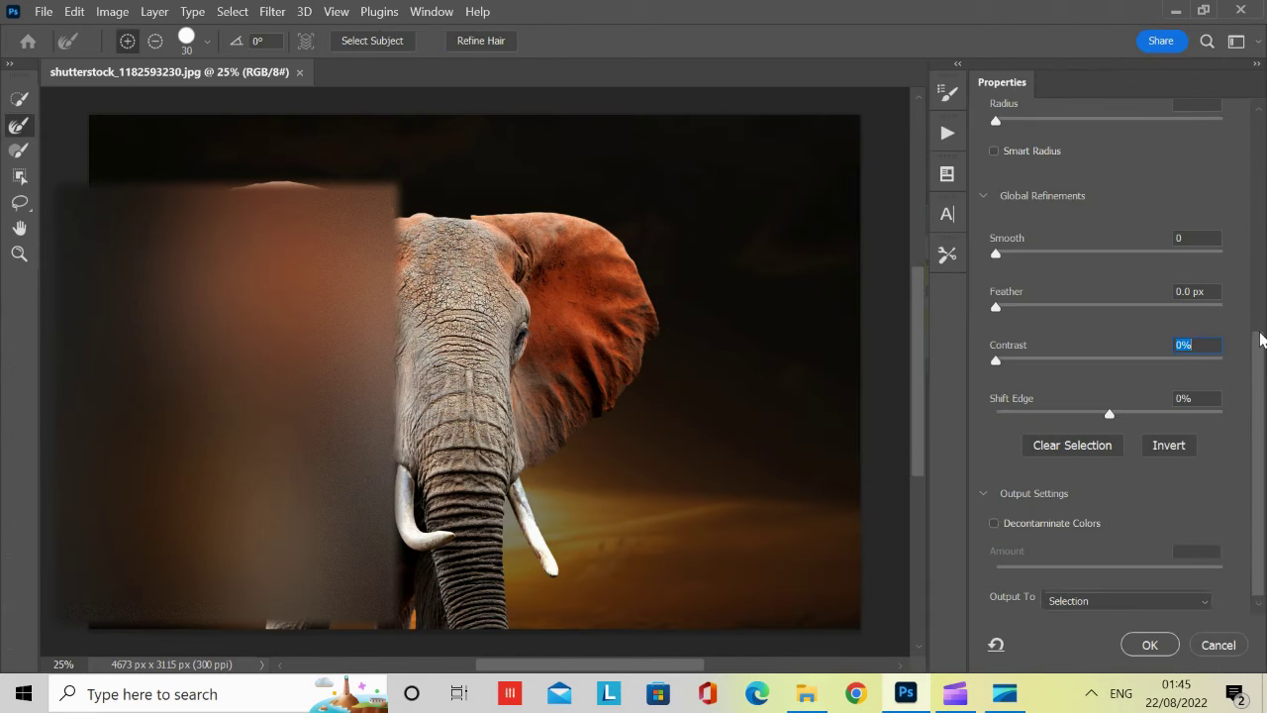
pyautogui.moveTo(1260, 340); pyautogui.dragTo(1260, 107)
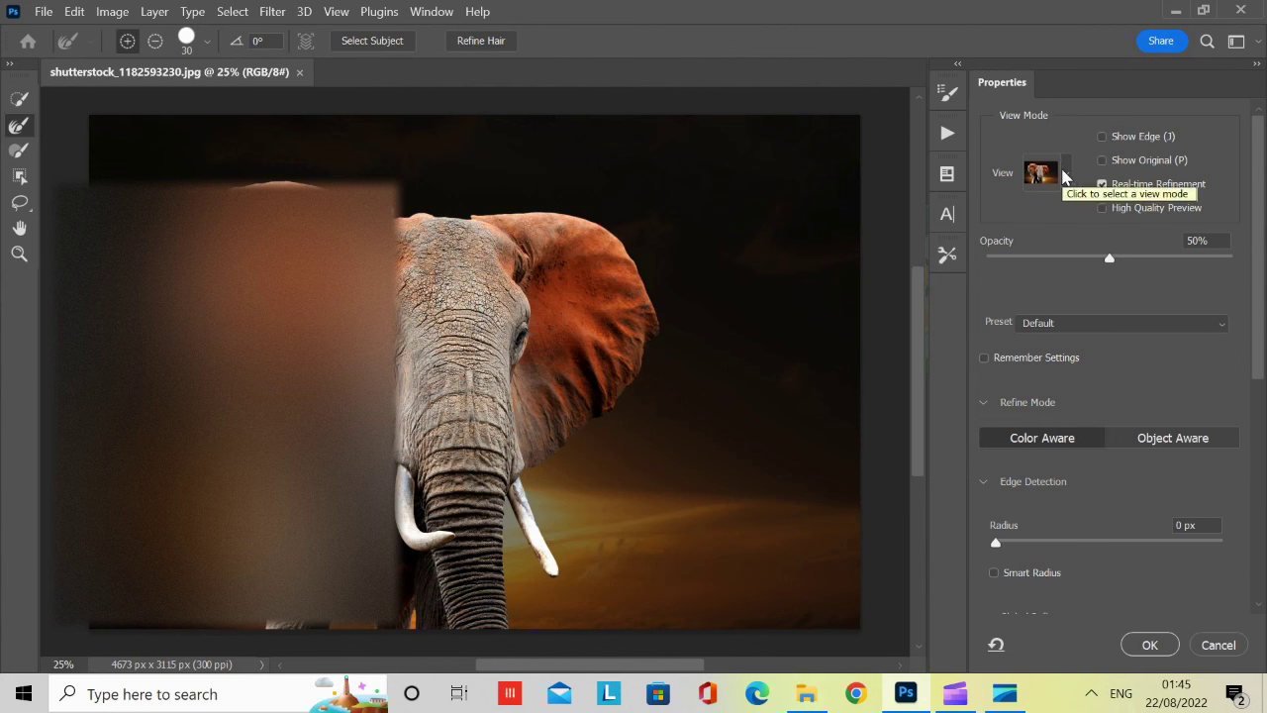
# Switch the preview to Onion Skin and select the transparency value
pyautogui.click(1064, 175)
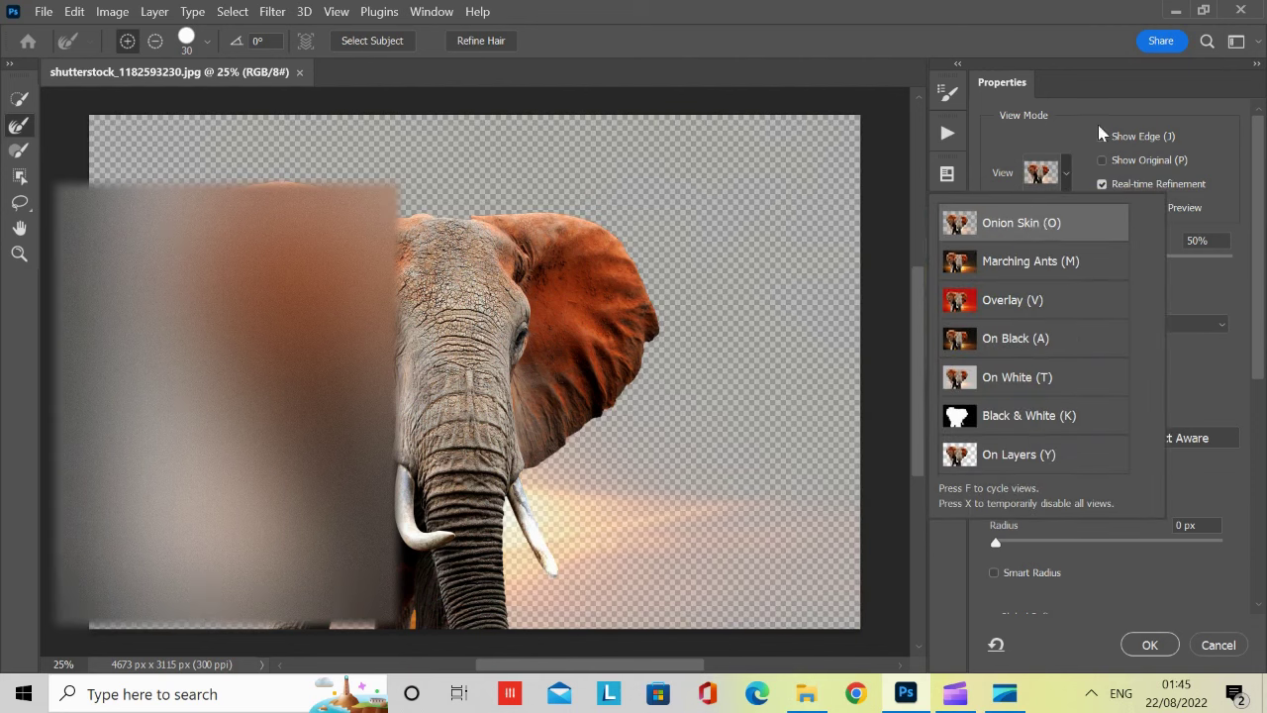
pyautogui.click(1088, 106)
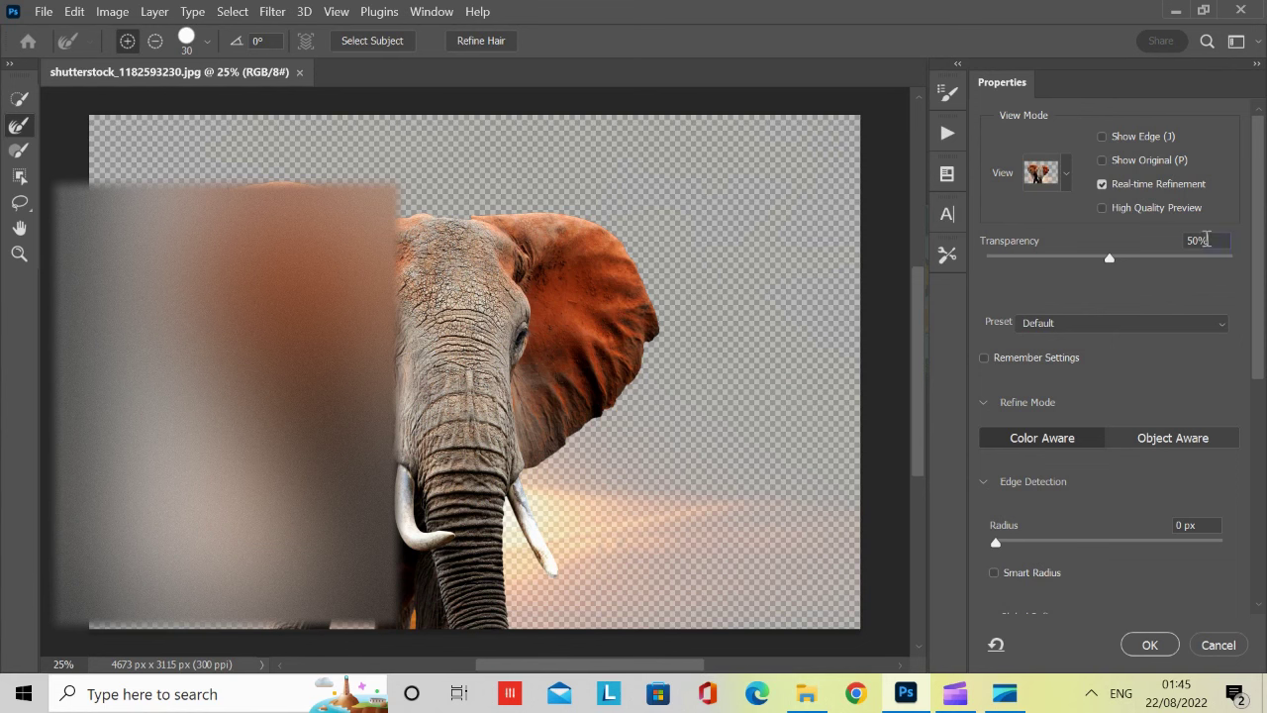
pyautogui.click(1205, 240)
# Refine edges around the tusk base and trunk, then preview the cutout On Black
pyautogui.moveTo(523, 518); pyautogui.dragTo(510, 509)
pyautogui.click(521, 611)
pyautogui.click(412, 613)
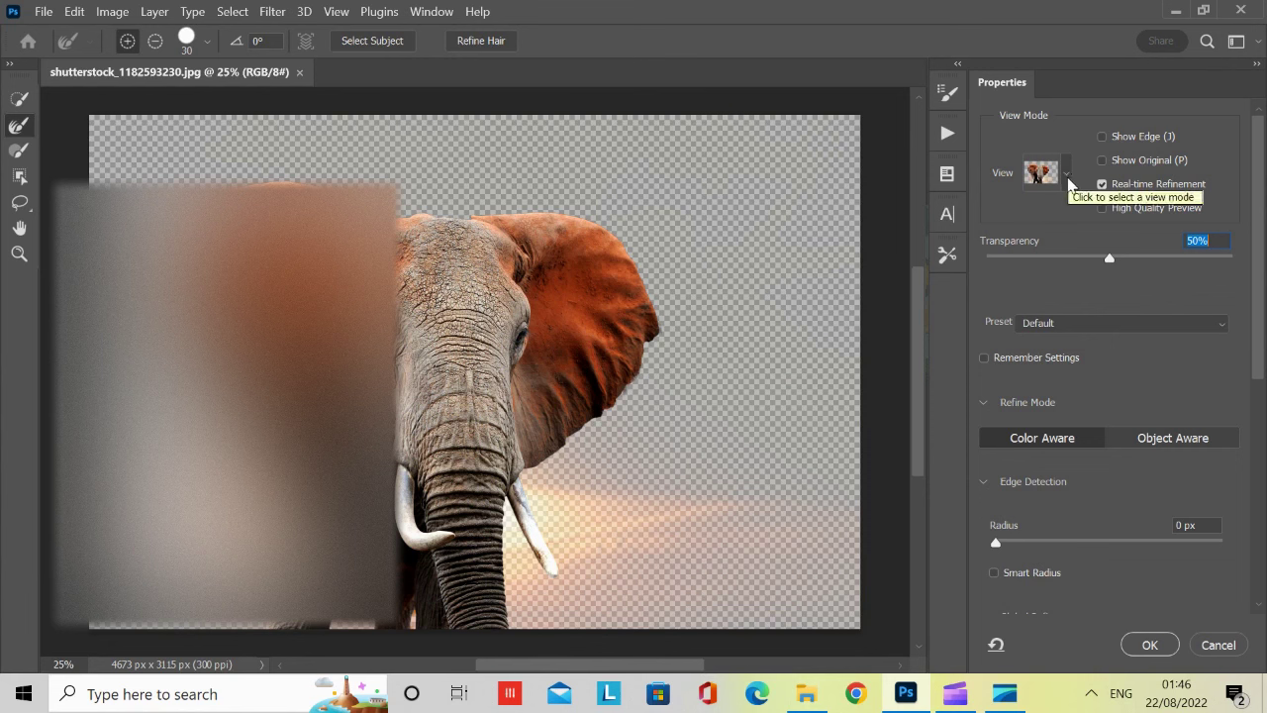
pyautogui.click(1066, 178)
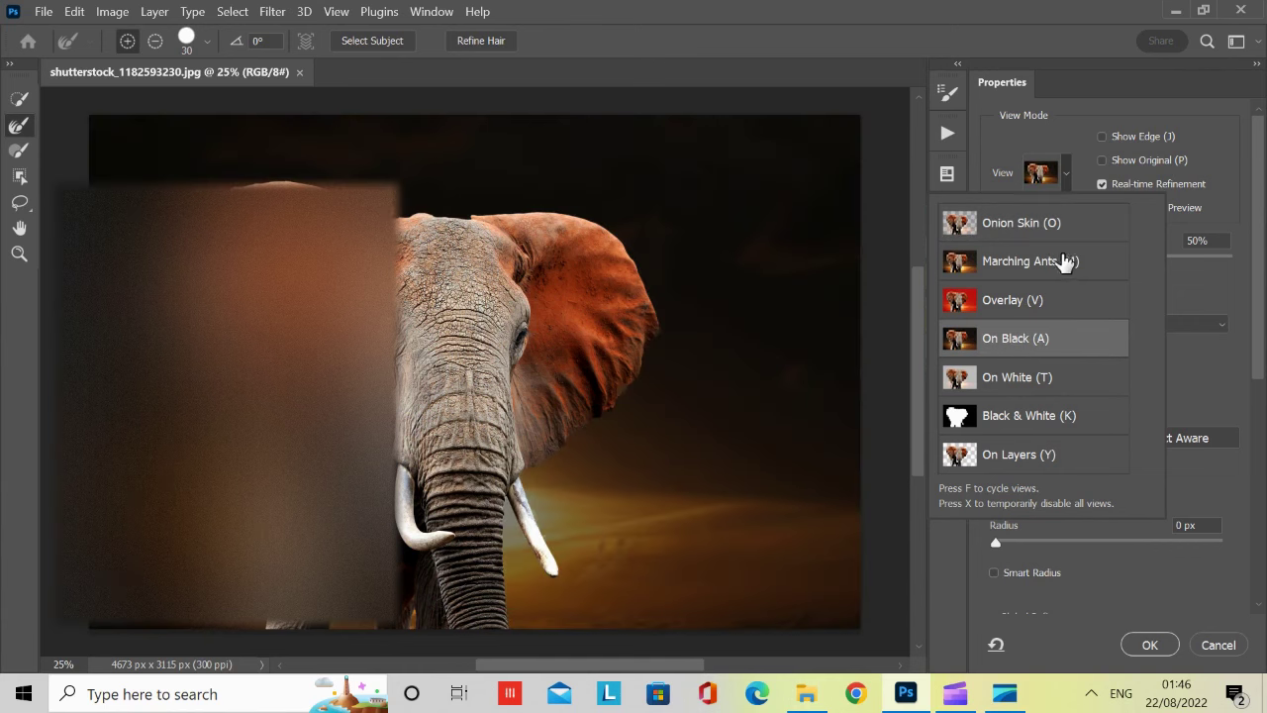
pyautogui.click(1103, 94)
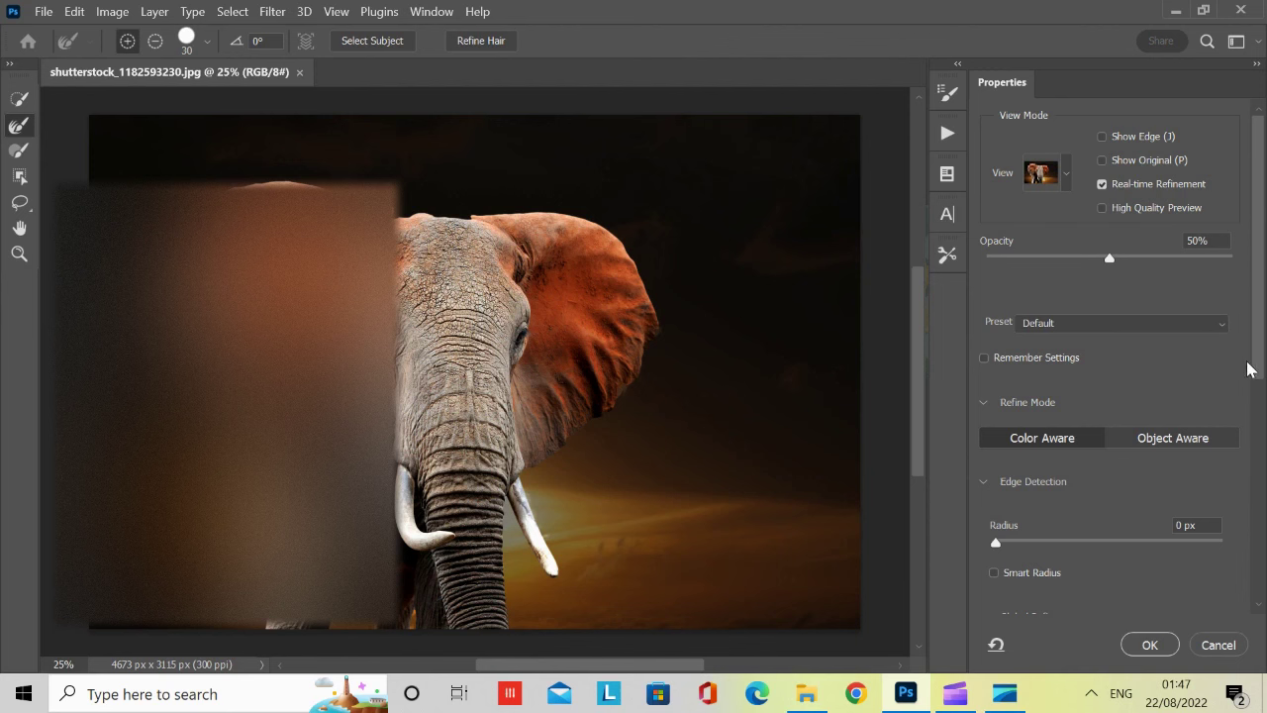
# Set Contrast to 5%, enable Decontaminate Colors, and output to New Layer with Layer Mask
pyautogui.moveTo(1257, 362); pyautogui.dragTo(1257, 532)
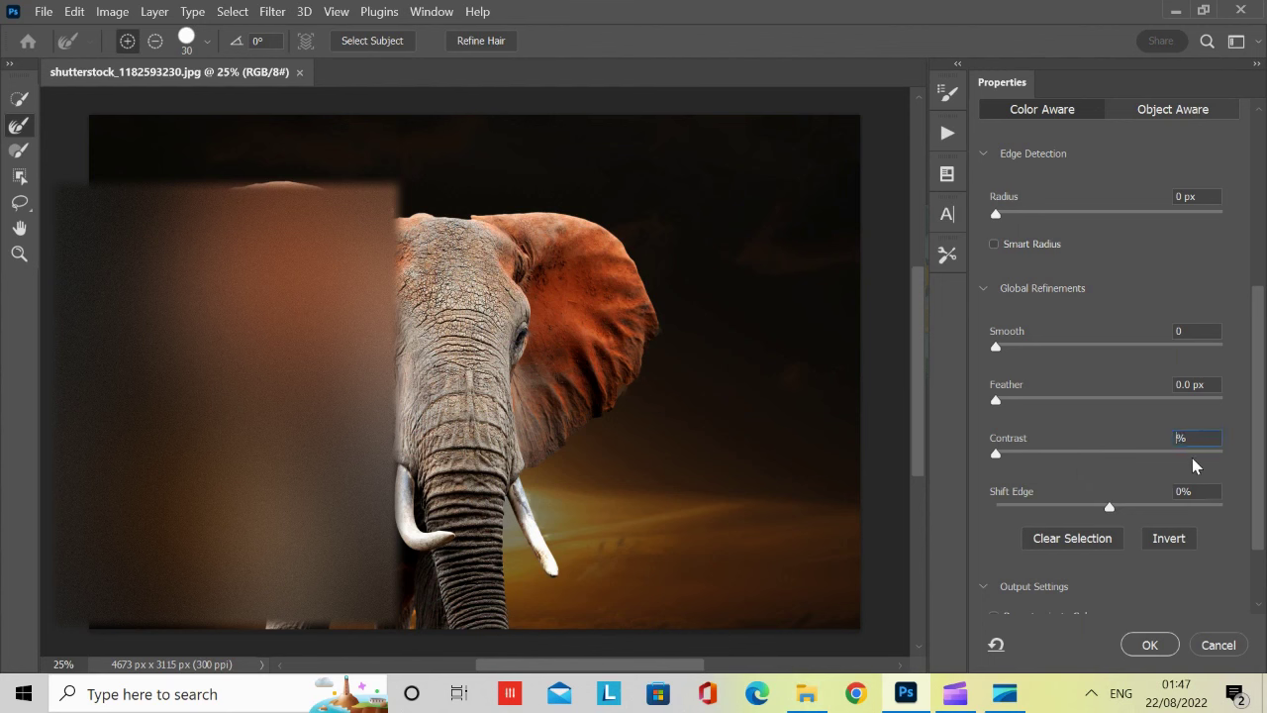
pyautogui.write('9')
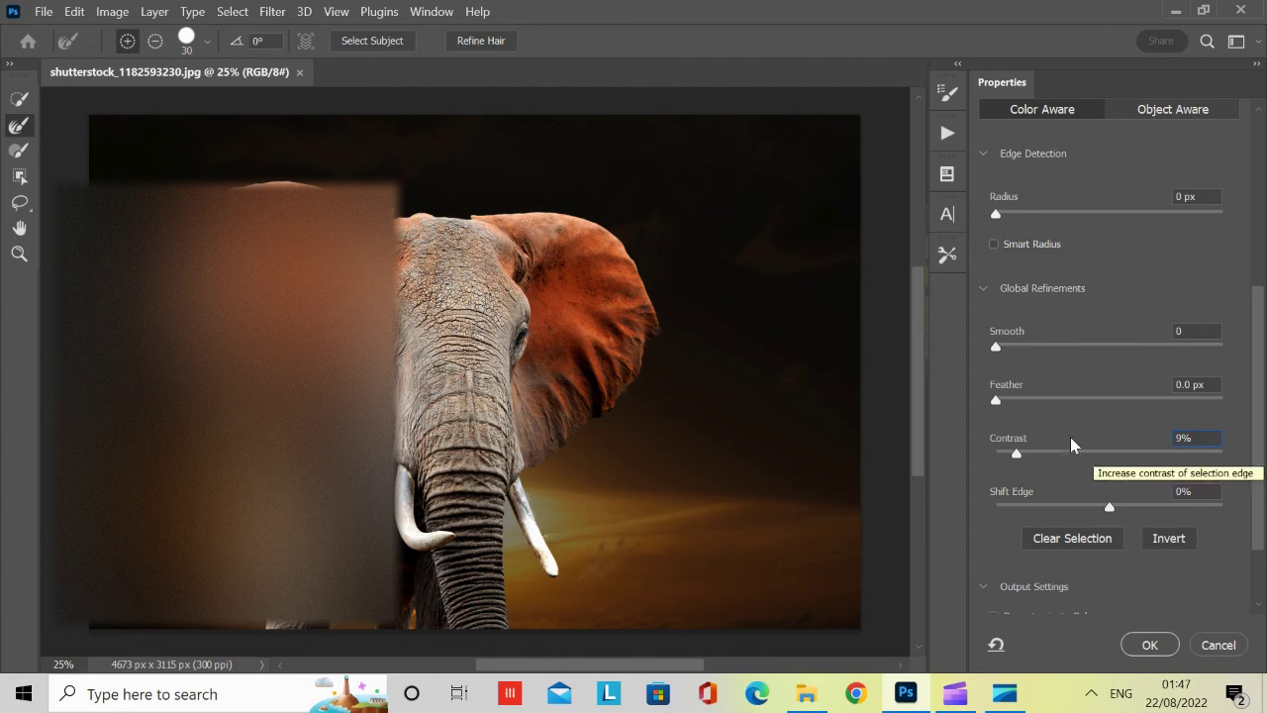
pyautogui.scroll(-2, 1089, 457)
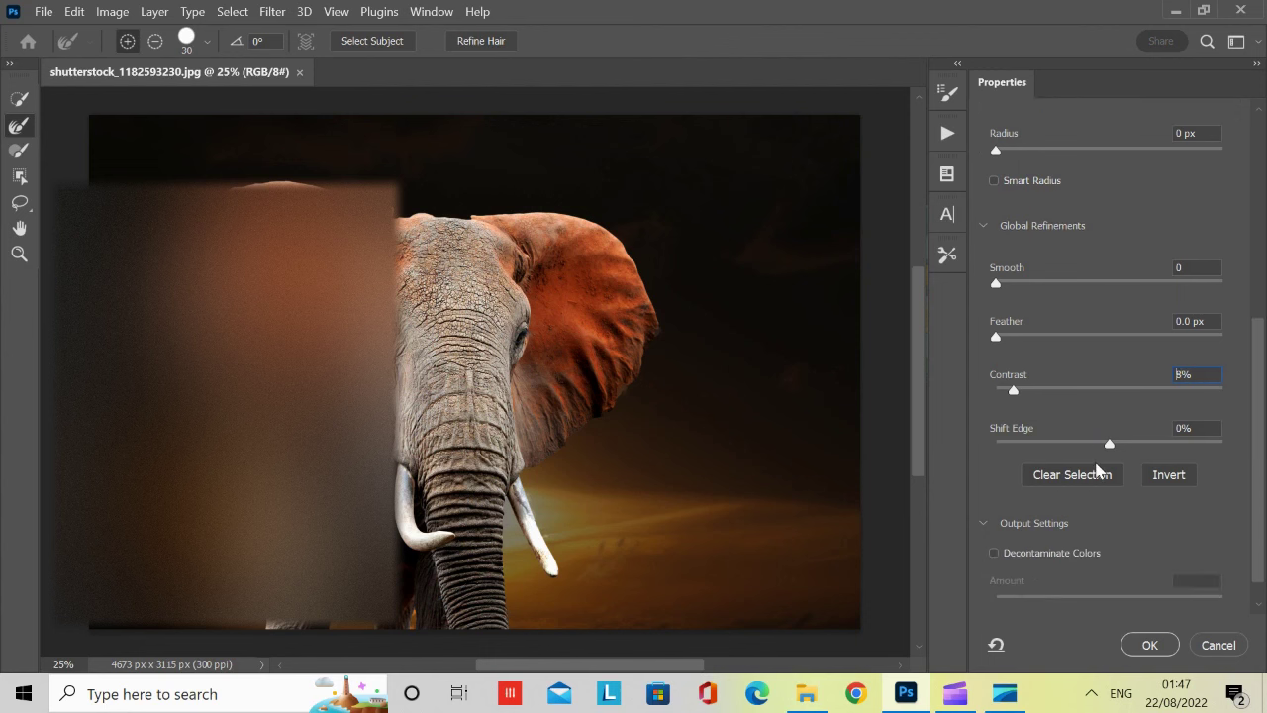
pyautogui.scroll(-2, 1091, 508)
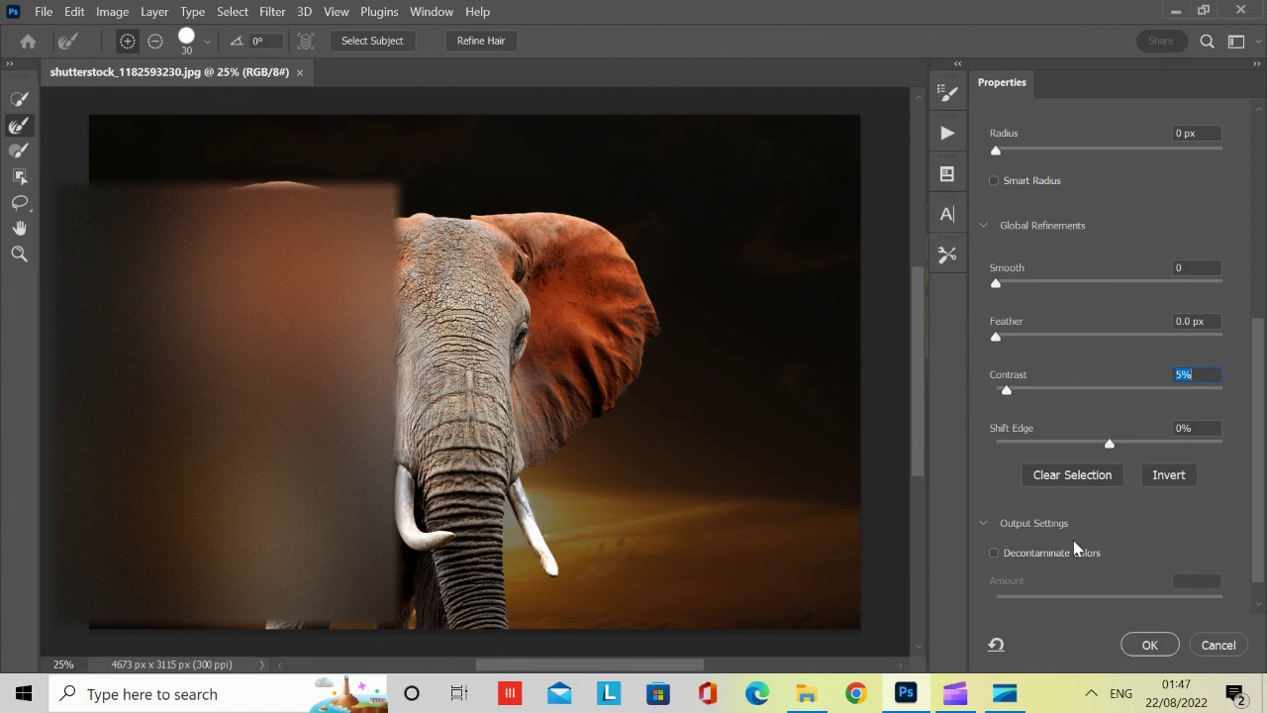
pyautogui.click(994, 552)
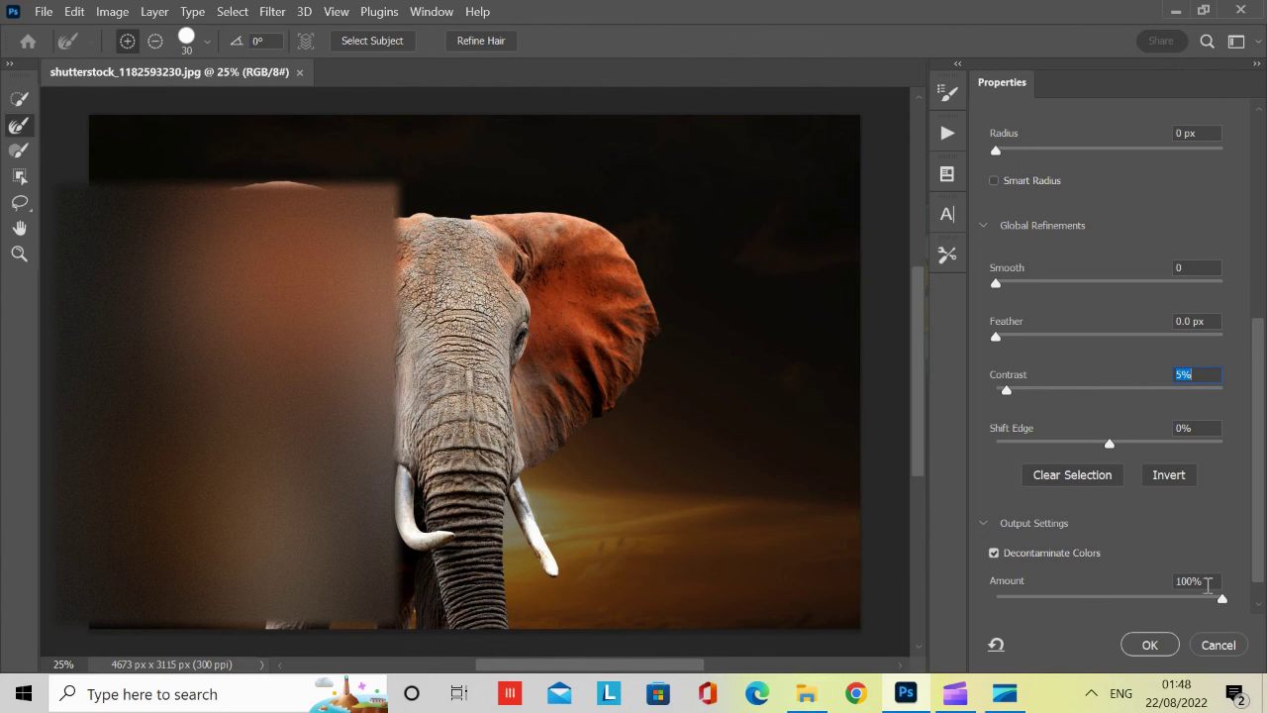
pyautogui.scroll(-1, 1101, 569)
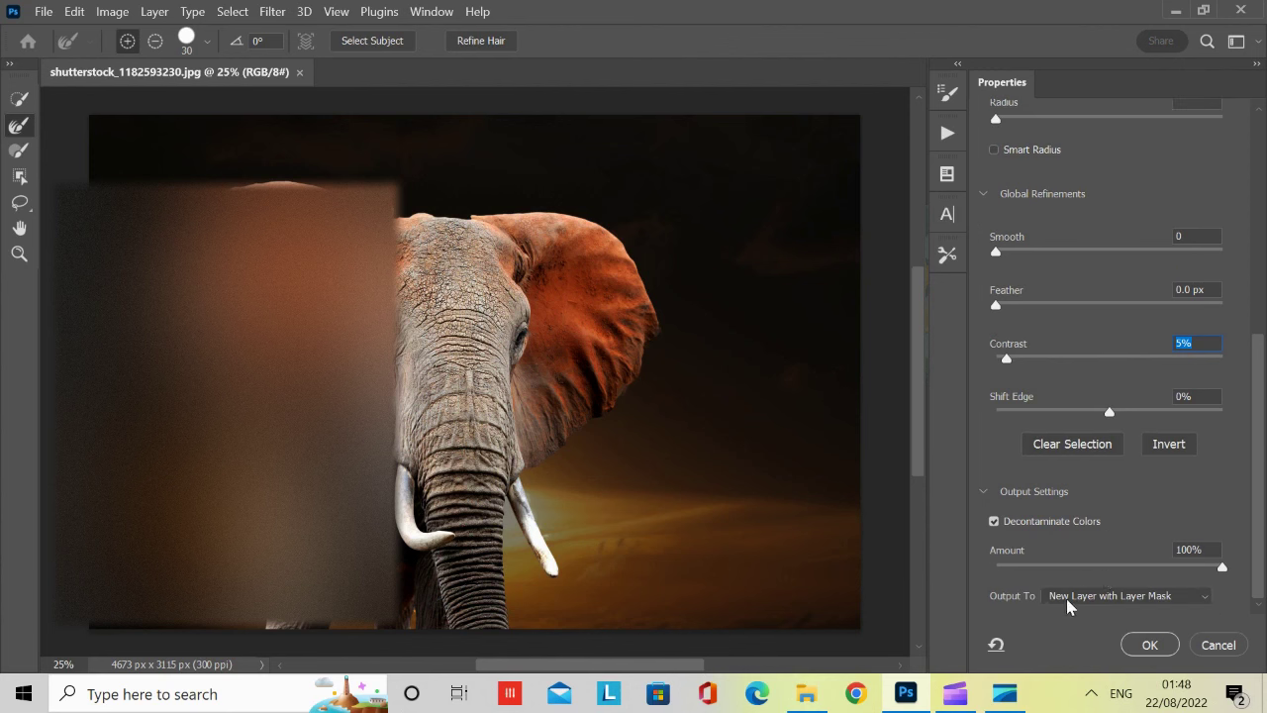
pyautogui.click(1144, 643)
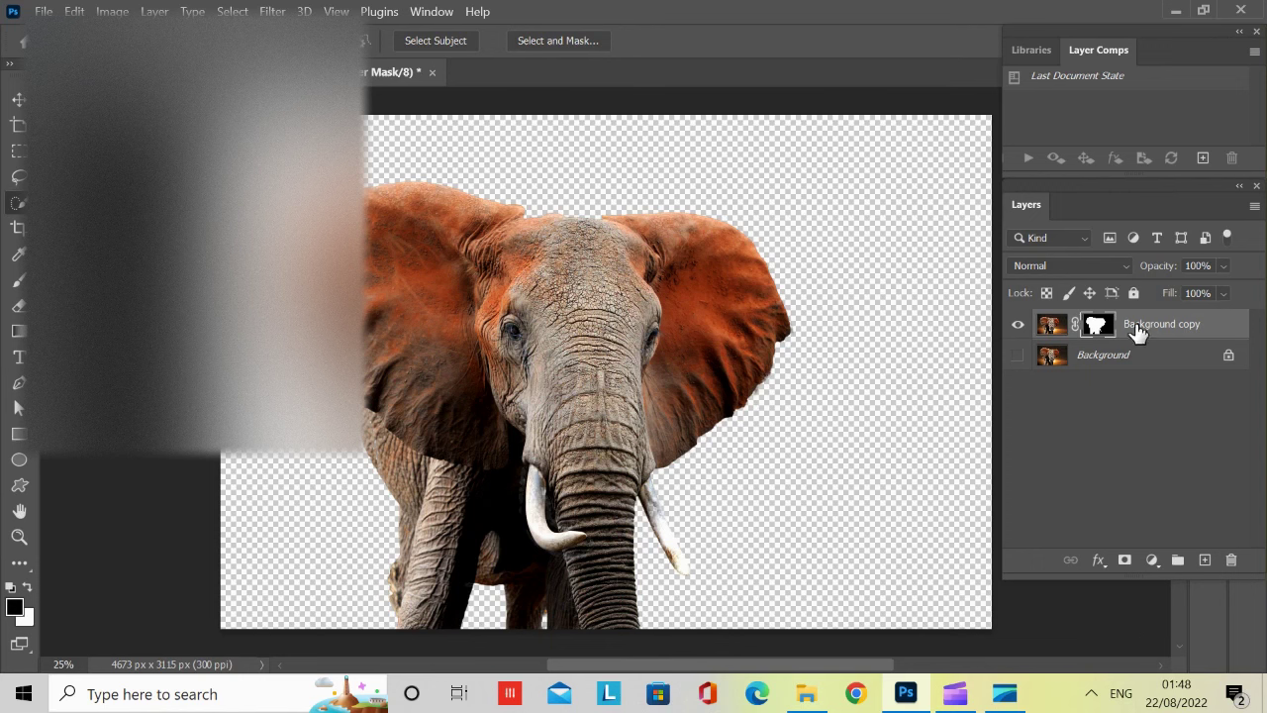
# Check the background visibility, load then clear the elephant mask selection, and pick Quick Selection
pyautogui.click(1018, 360)
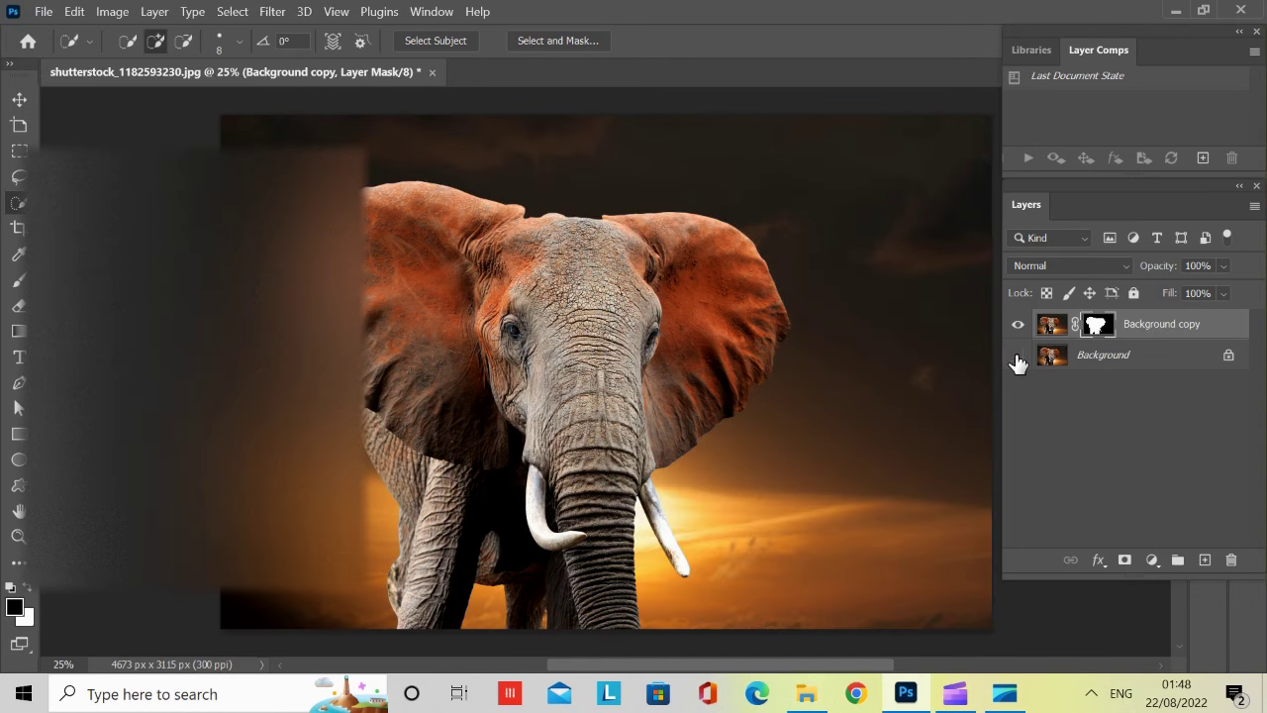
pyautogui.click(1017, 358)
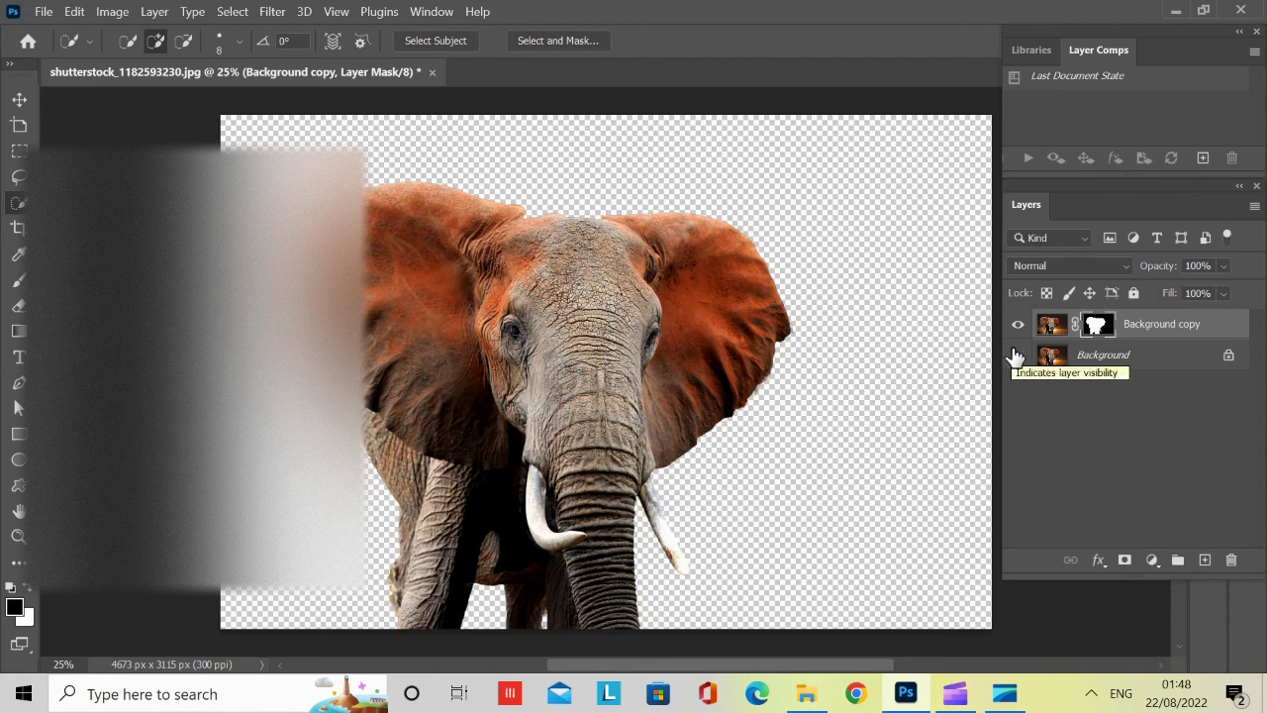
pyautogui.keyDown('ctrl'); pyautogui.click(1097, 332); pyautogui.keyUp('ctrl')
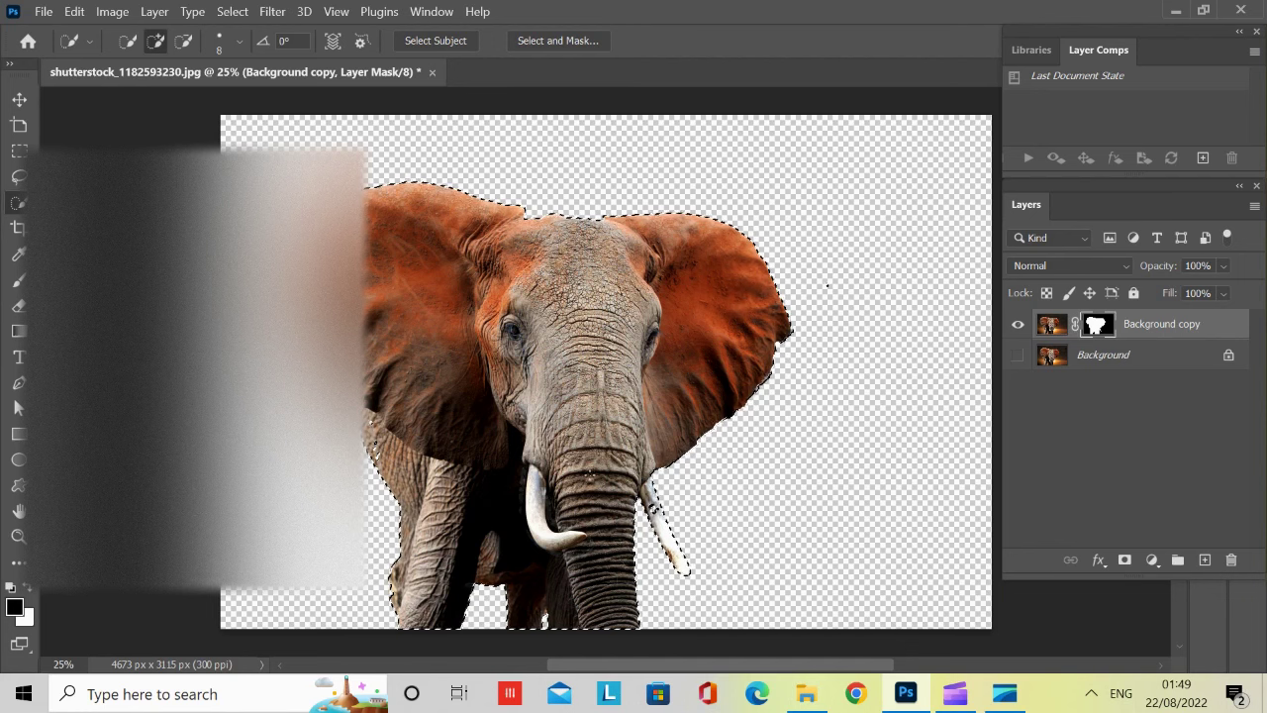
pyautogui.click(19, 151)
pyautogui.click(242, 176)
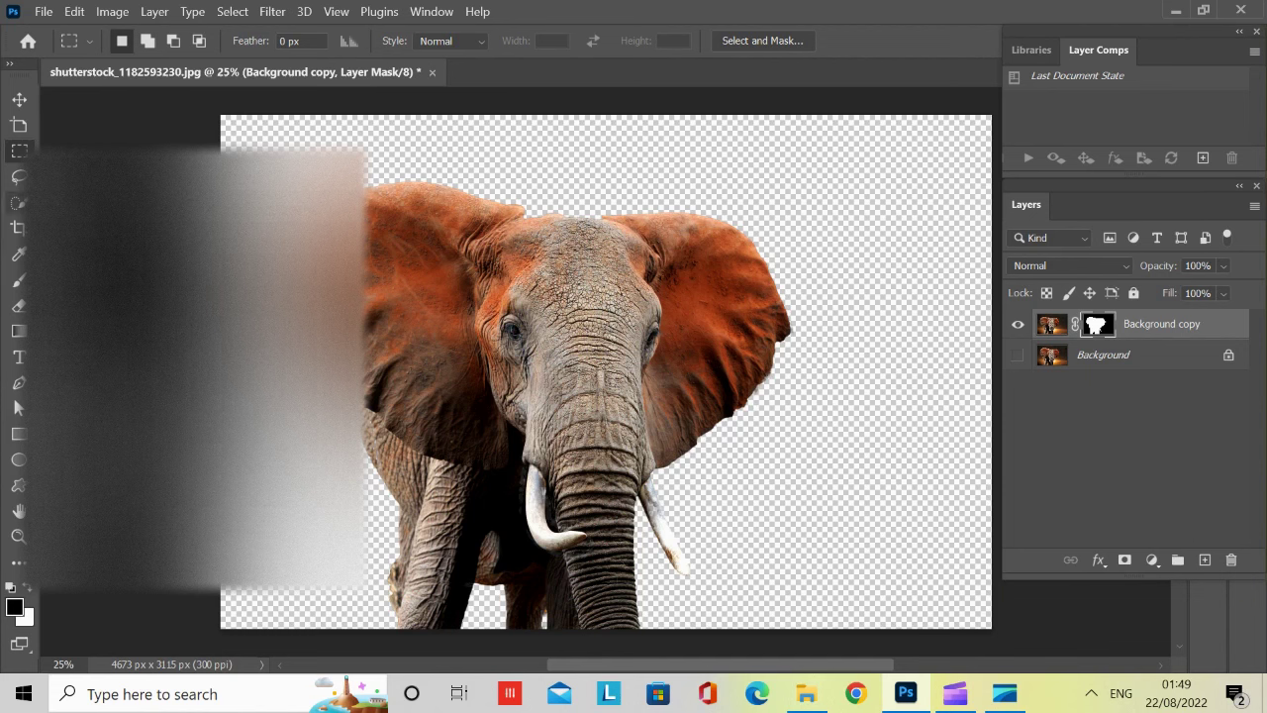
pyautogui.click(18, 202)
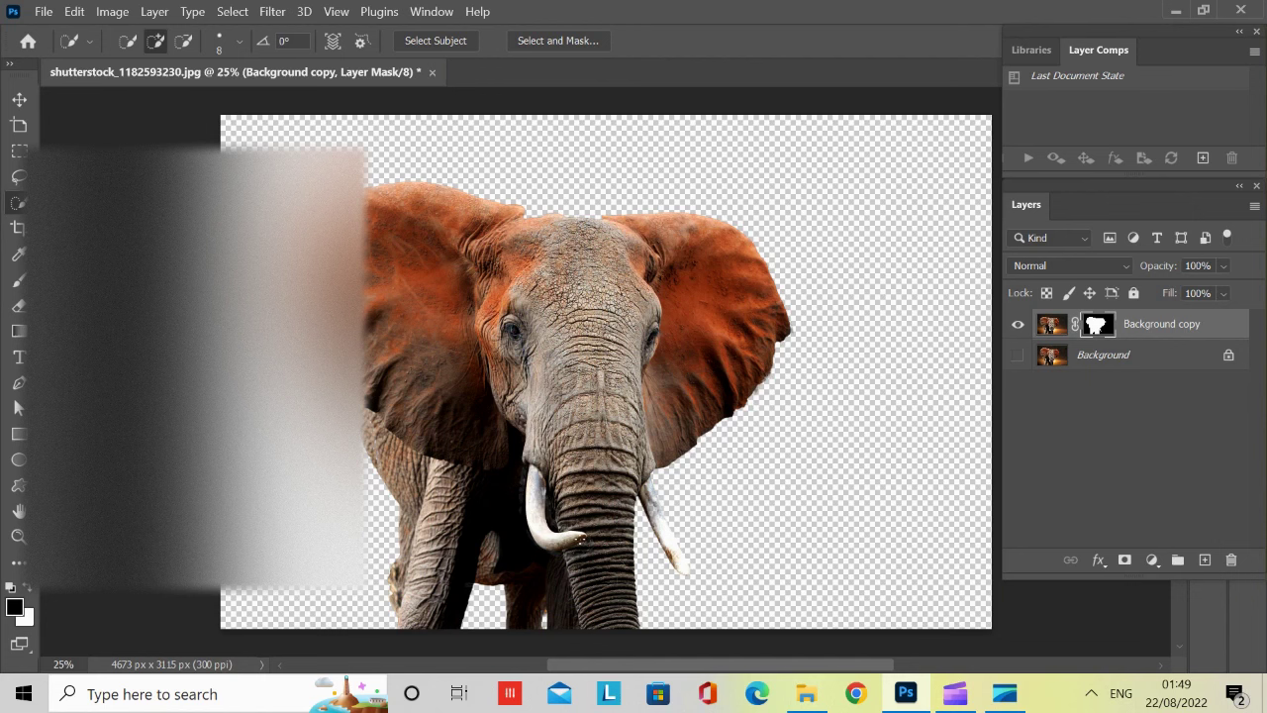
# Target the Background copy image thumbnail, undo stray strokes, and select both tusks
pyautogui.click(580, 538)
pyautogui.click(74, 10)
pyautogui.click(124, 26)
pyautogui.click(1047, 325)
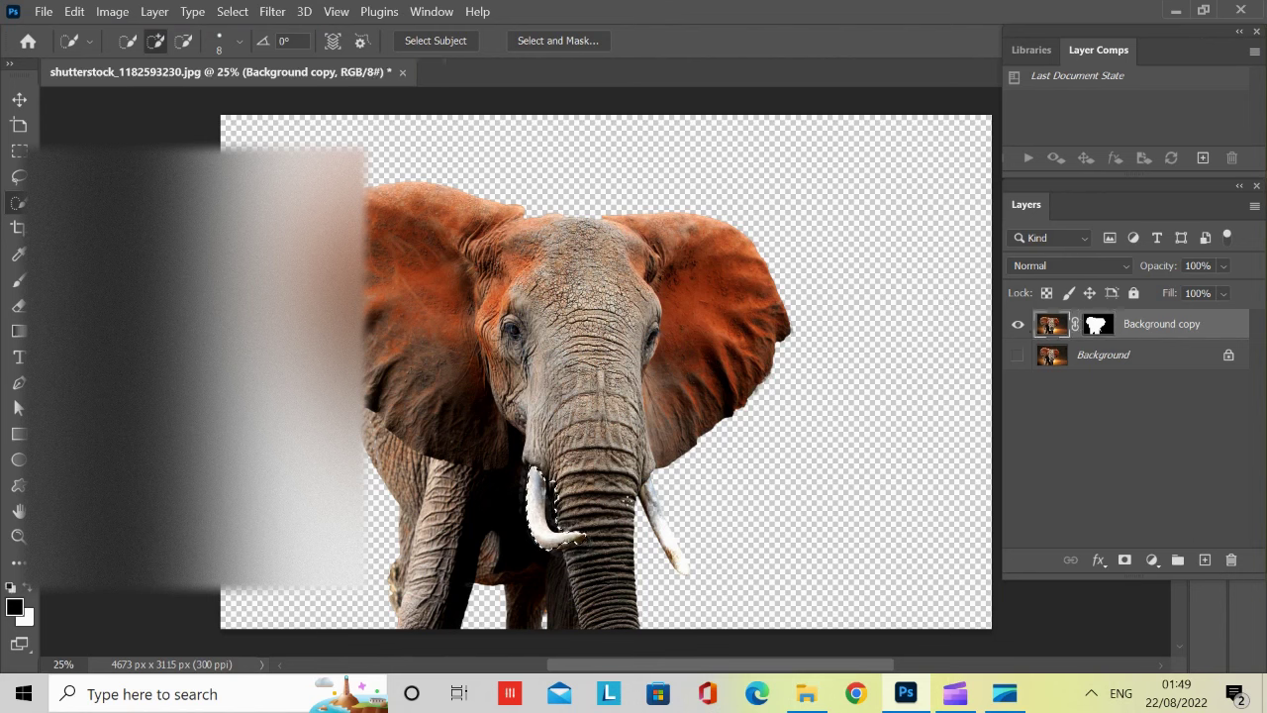
pyautogui.click(75, 11)
pyautogui.click(109, 27)
pyautogui.moveTo(679, 566); pyautogui.dragTo(646, 483)
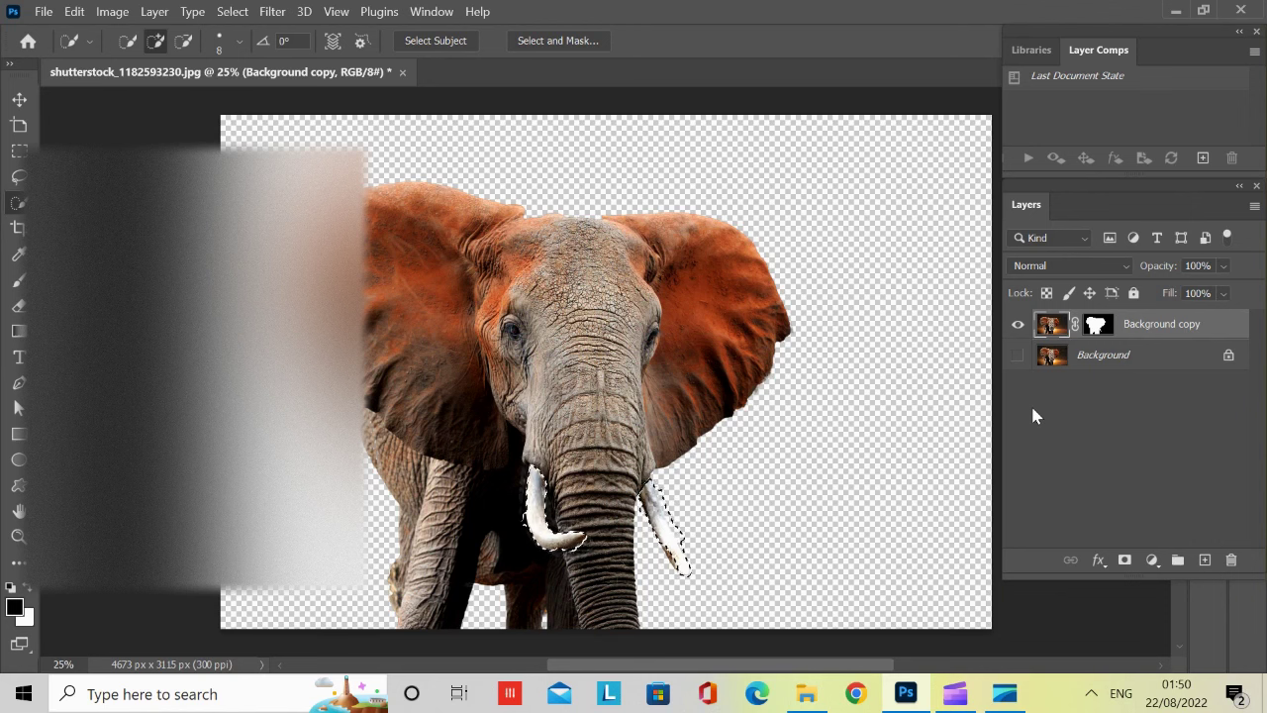
# Copy the tusks to a new Layer 1 with Ctrl+J and check it by toggling layer visibility
pyautogui.hotkey('ctrl', 'j')
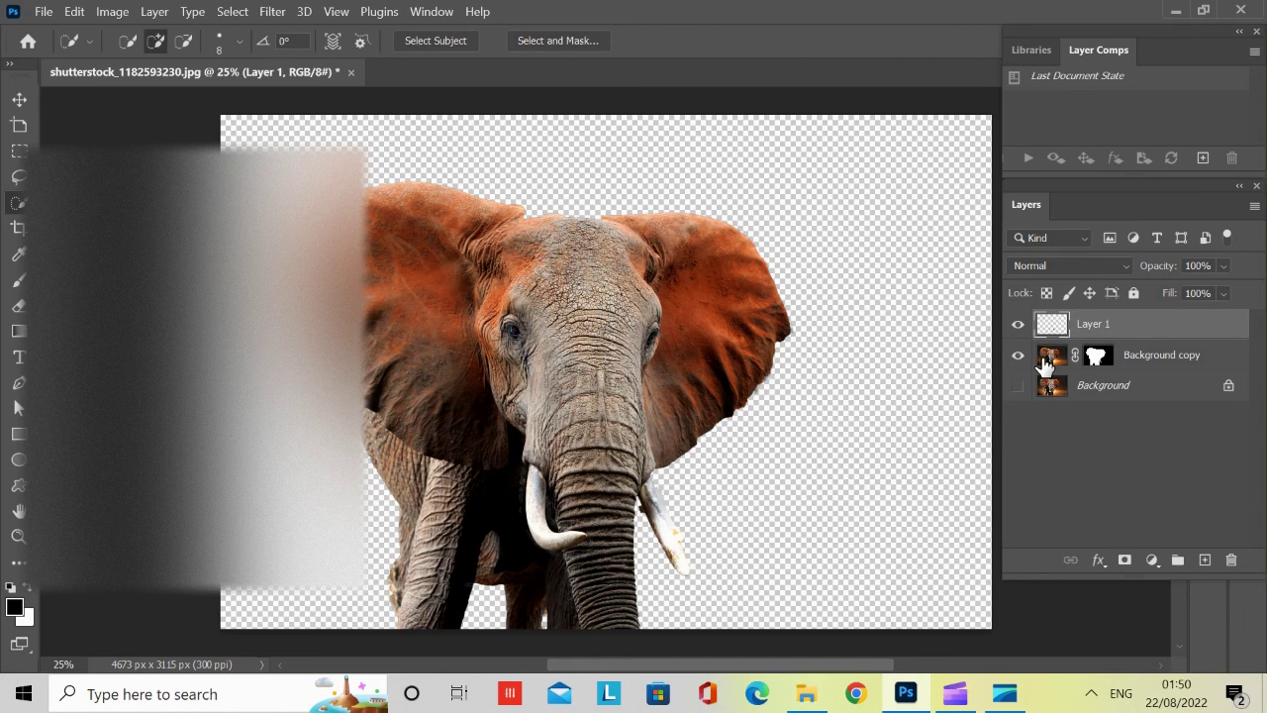
pyautogui.click(1018, 358)
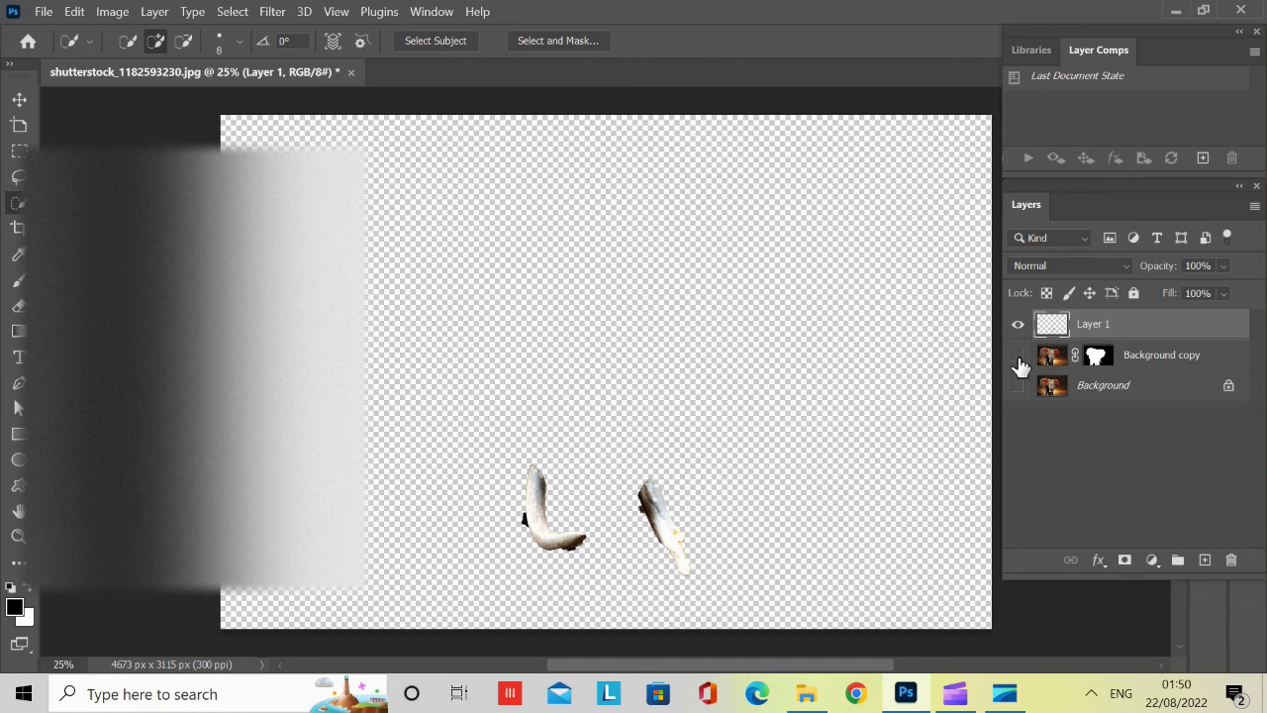
pyautogui.click(1019, 359)
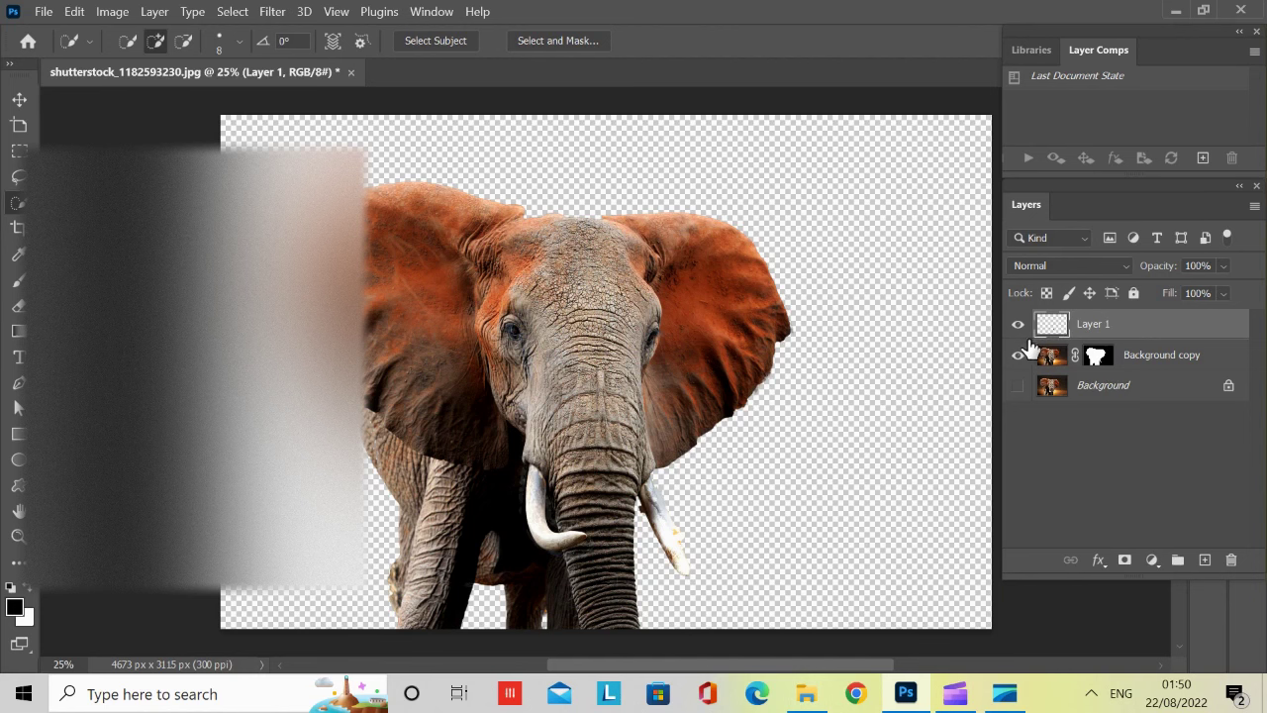
pyautogui.click(1017, 386)
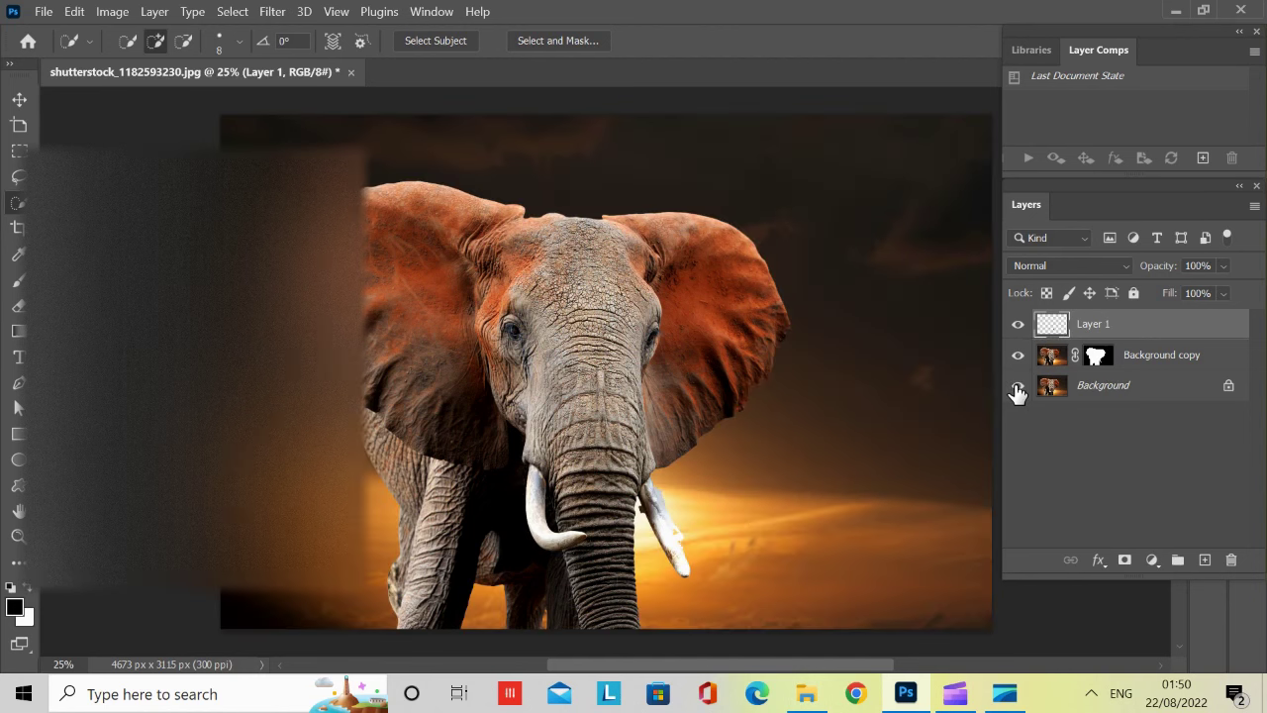
pyautogui.click(1018, 386)
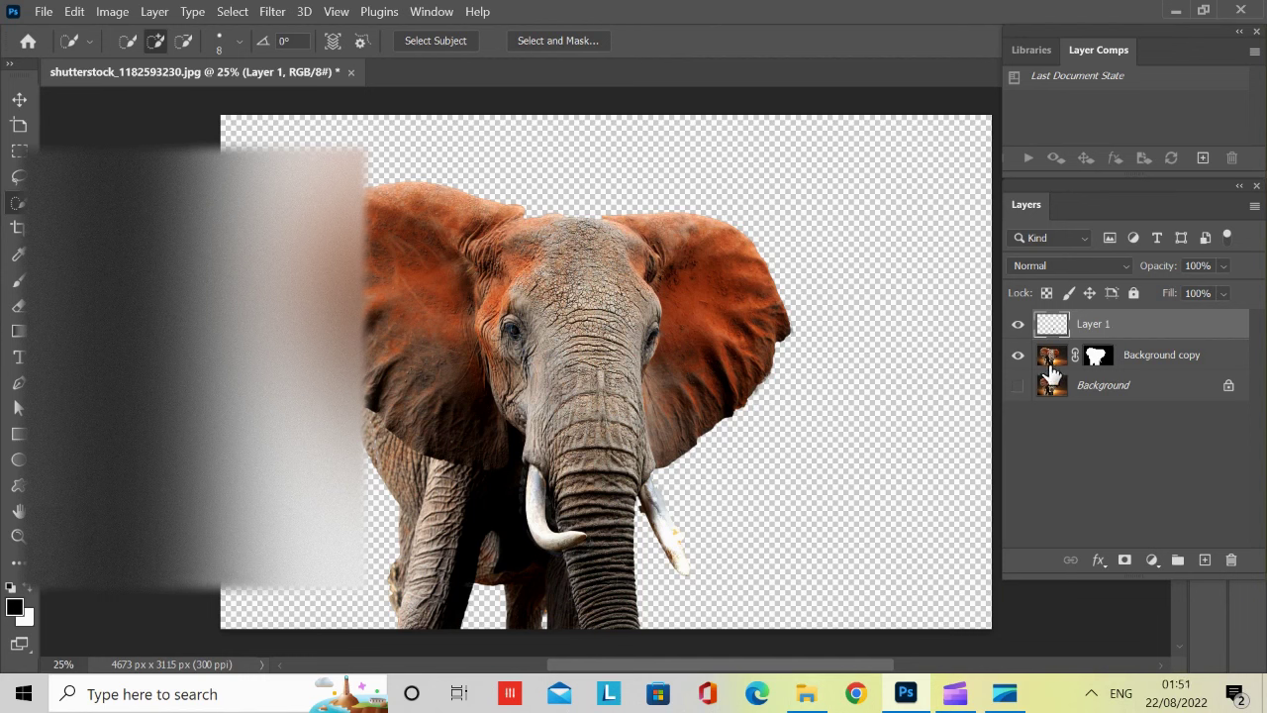
# Group Layer 1 into Group 1 with Ctrl+G, then expand the group and select Layer 1
pyautogui.hotkey('ctrl', 'g')
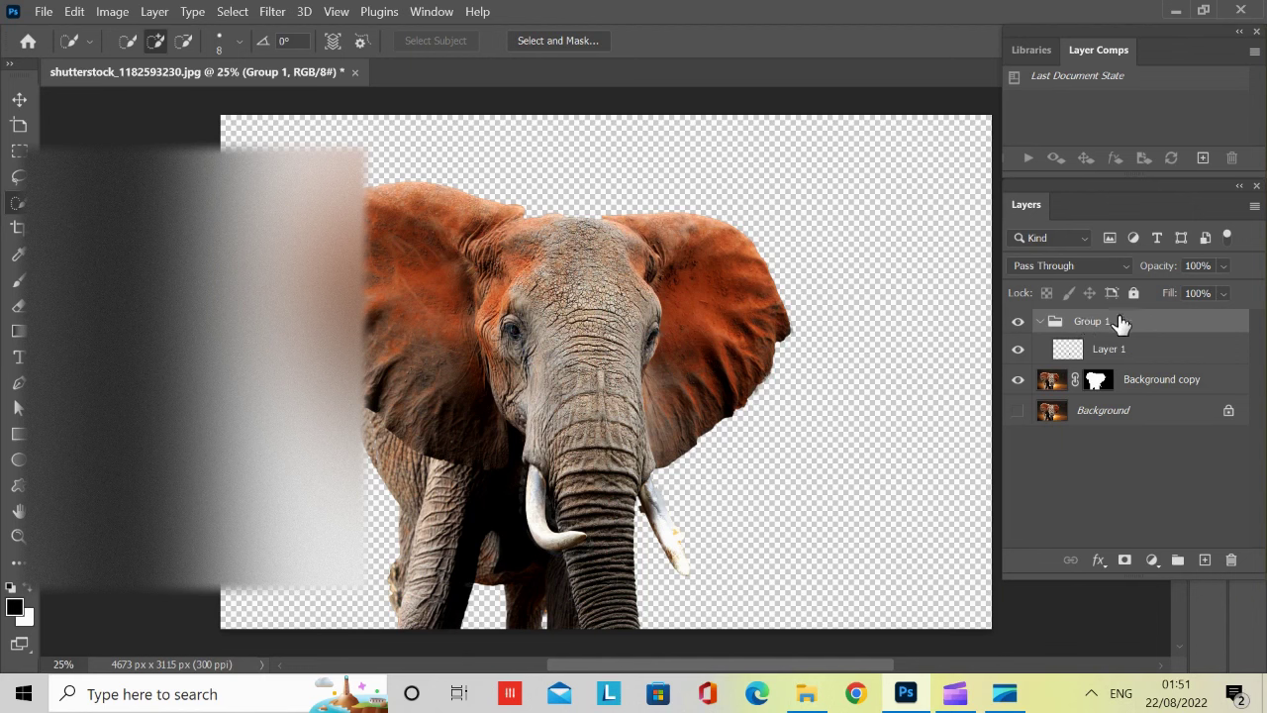
pyautogui.click(1041, 321)
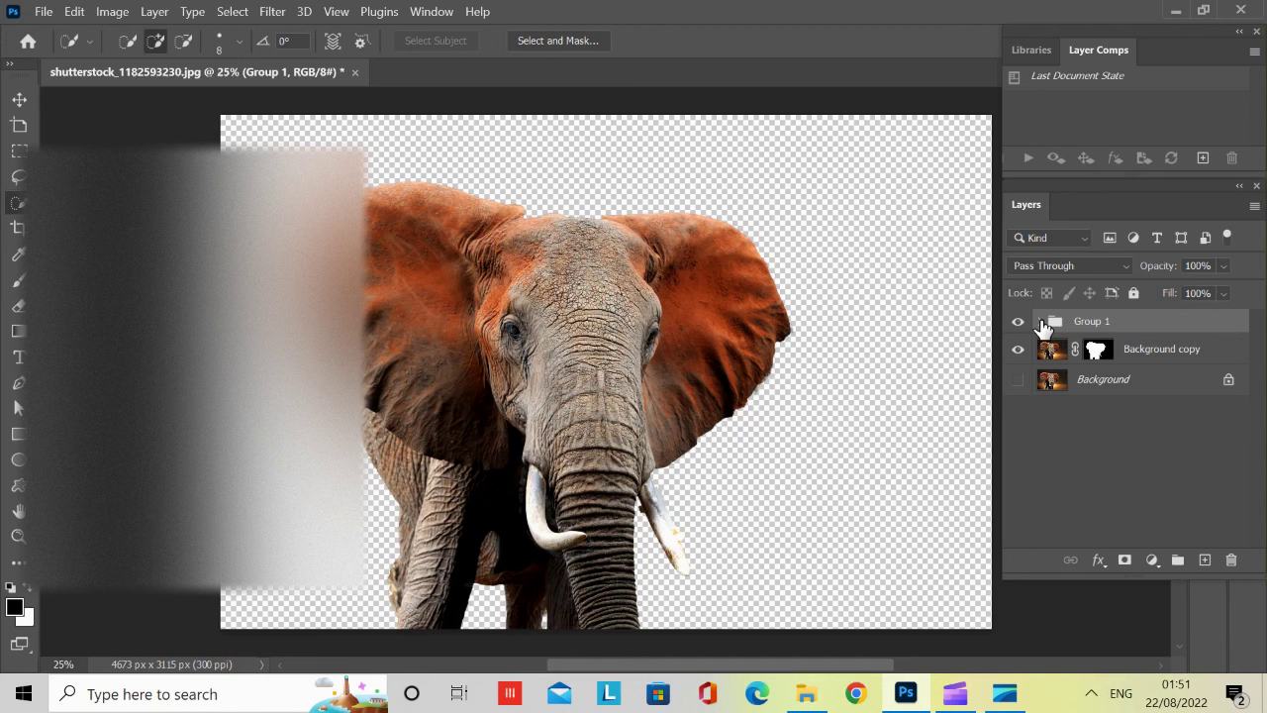
pyautogui.click(1043, 322)
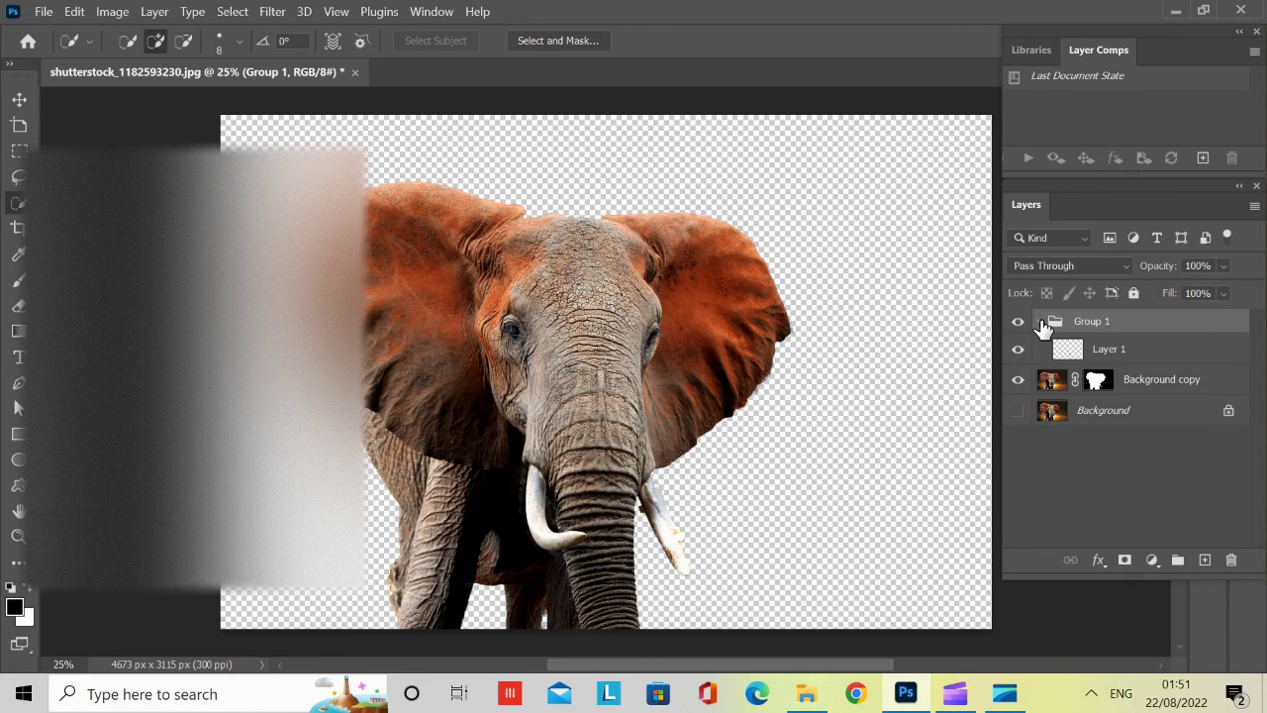
pyautogui.click(1140, 352)
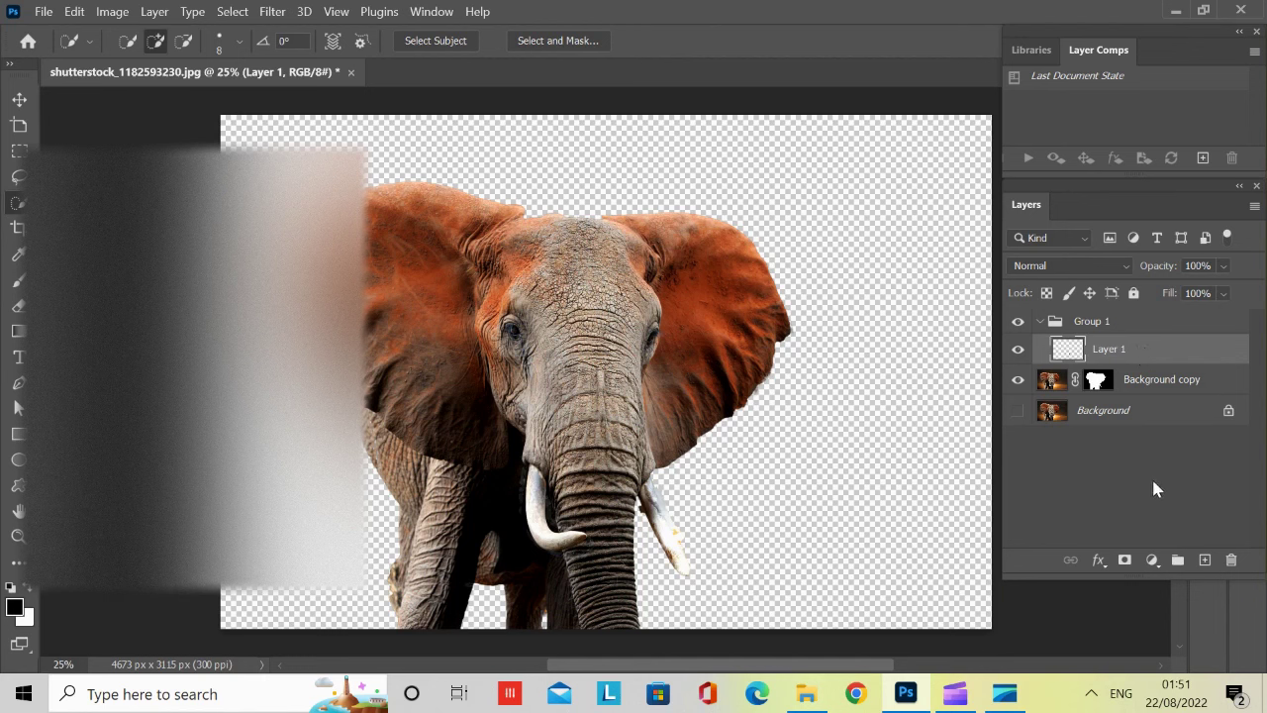
# Add a Color Lookup adjustment in Group 1 with a 3DLUT preset that tints the elephant dark blue
pyautogui.click(1154, 561)
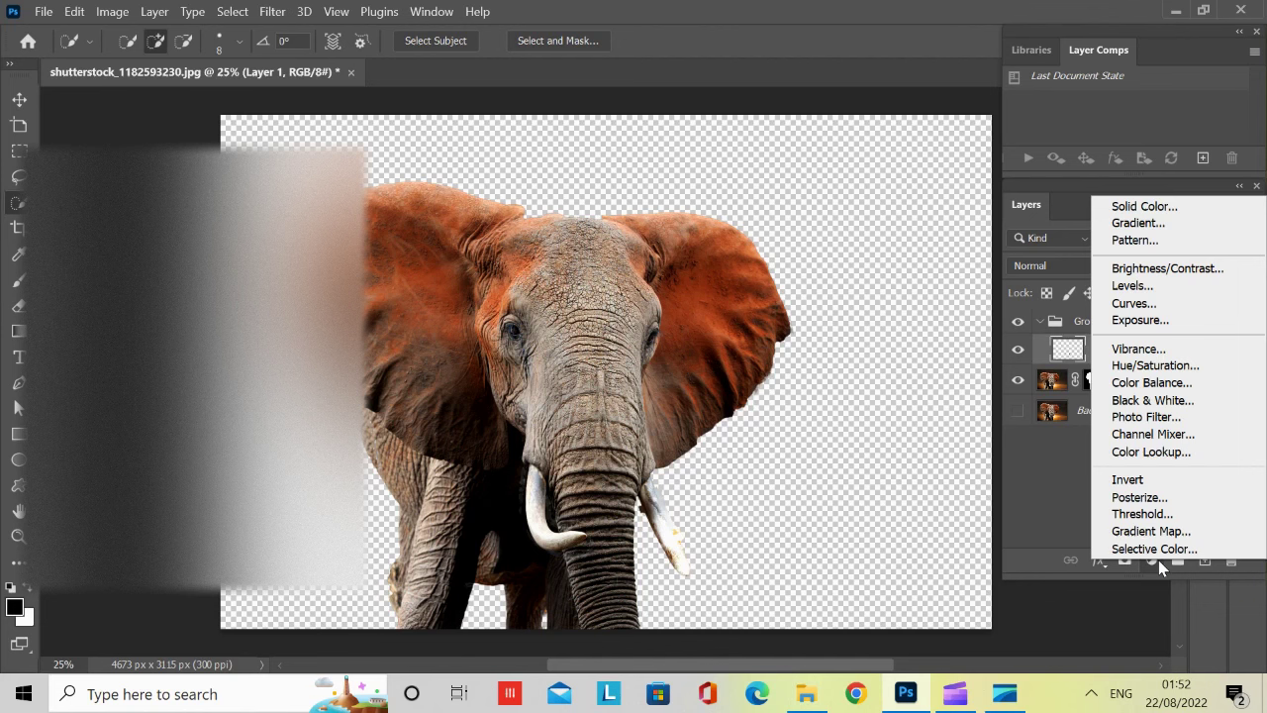
pyautogui.click(1168, 453)
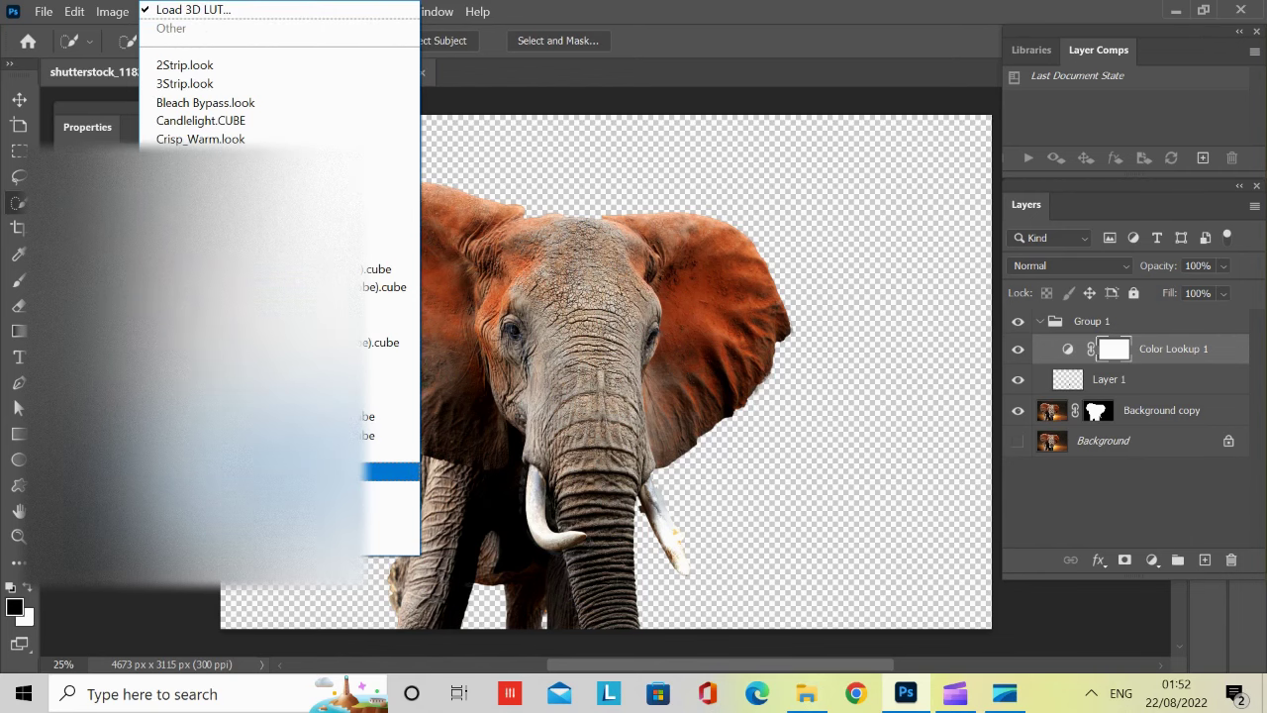
pyautogui.press('Return')
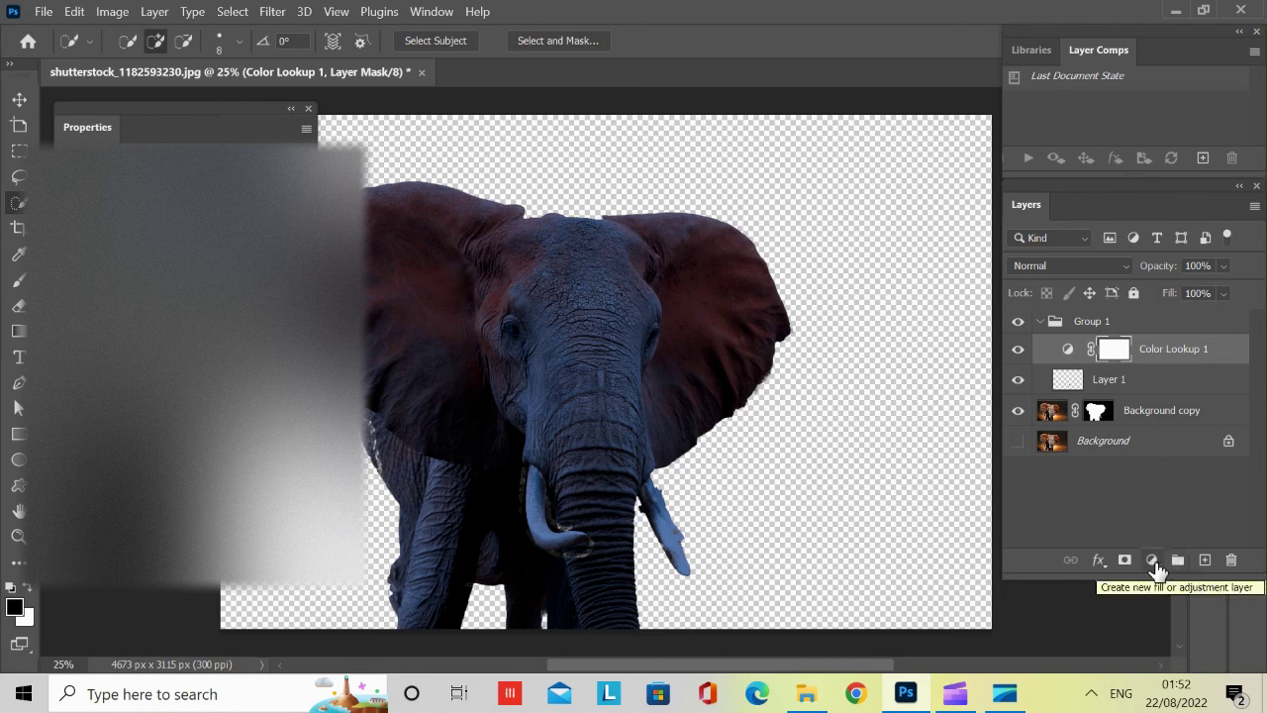
# Add a Black & White adjustment layer above the Color Lookup and set its opacity to 50%
pyautogui.click(1153, 562)
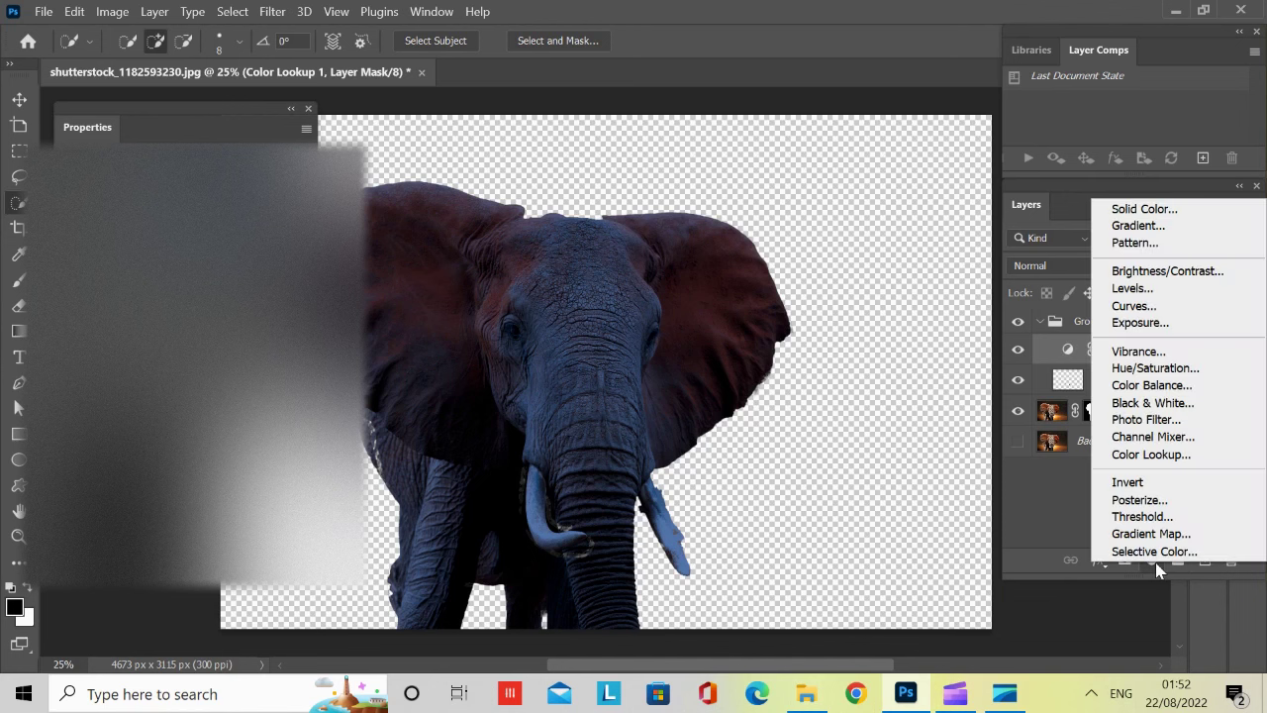
pyautogui.click(1167, 402)
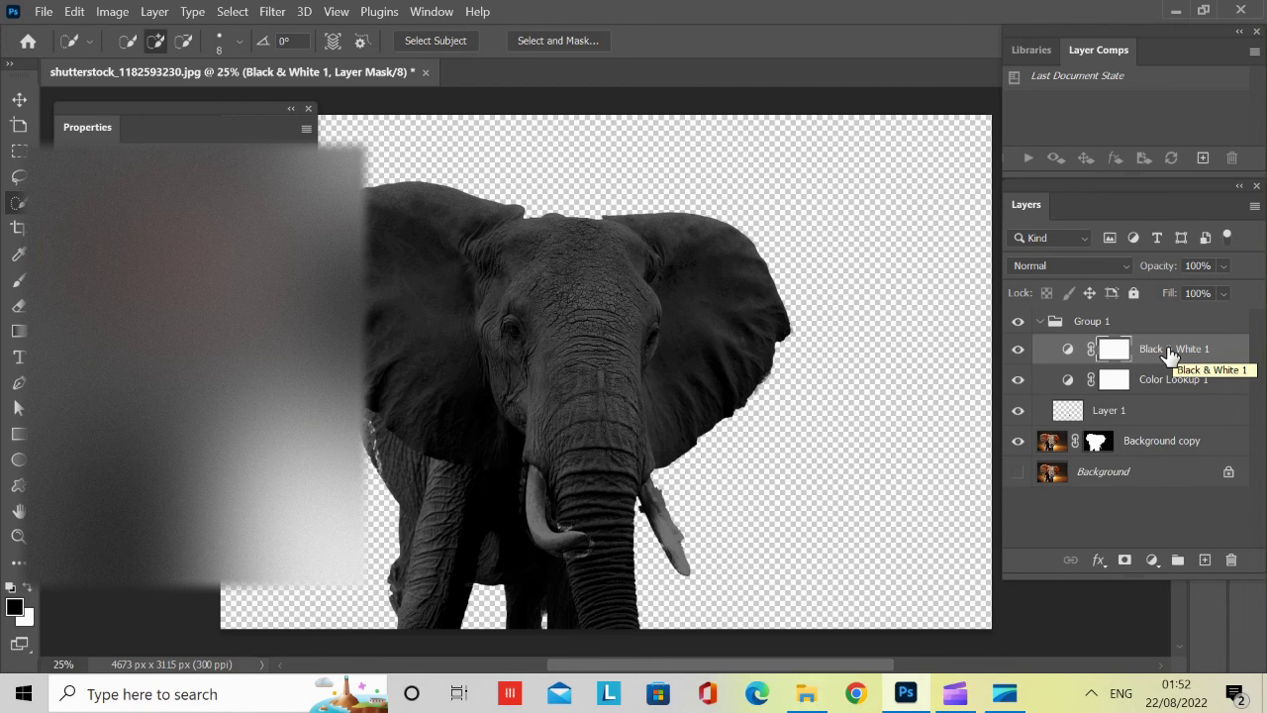
pyautogui.click(1223, 266)
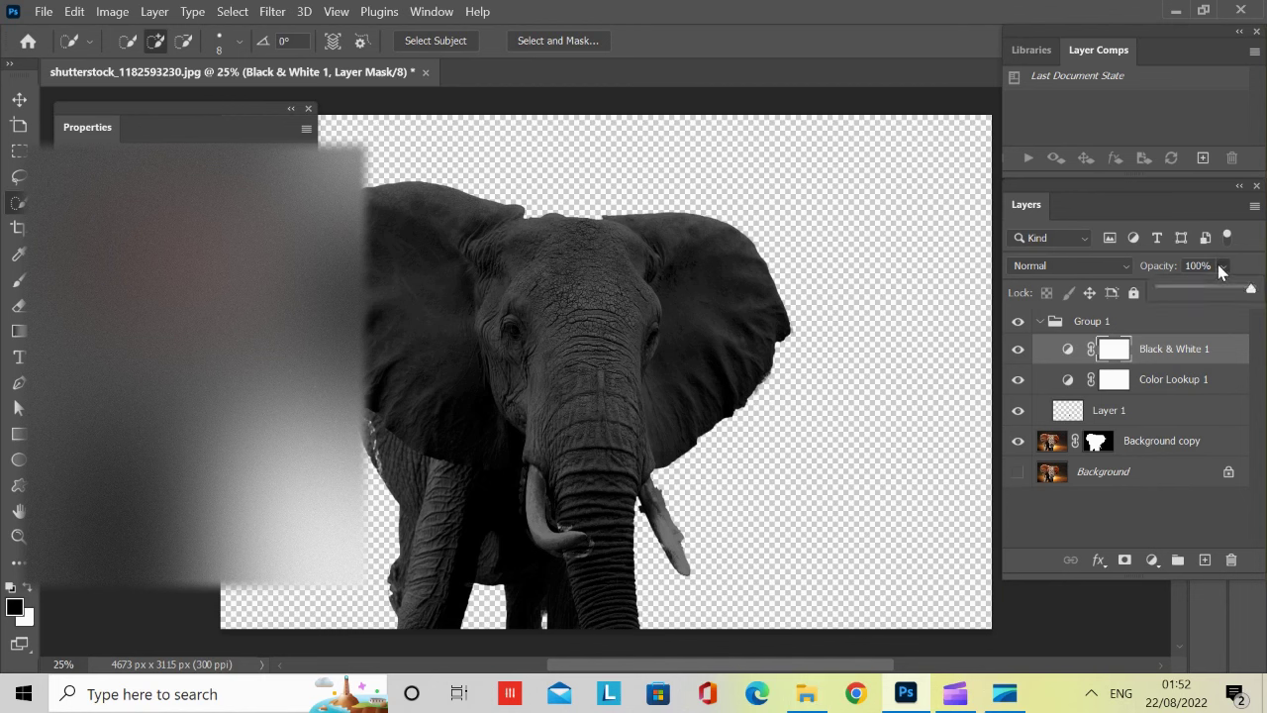
pyautogui.click(1202, 270)
# Convert Layer 1 in Group 1 to a smart object and duplicate it as Layer 1 copy
pyautogui.click(1041, 322)
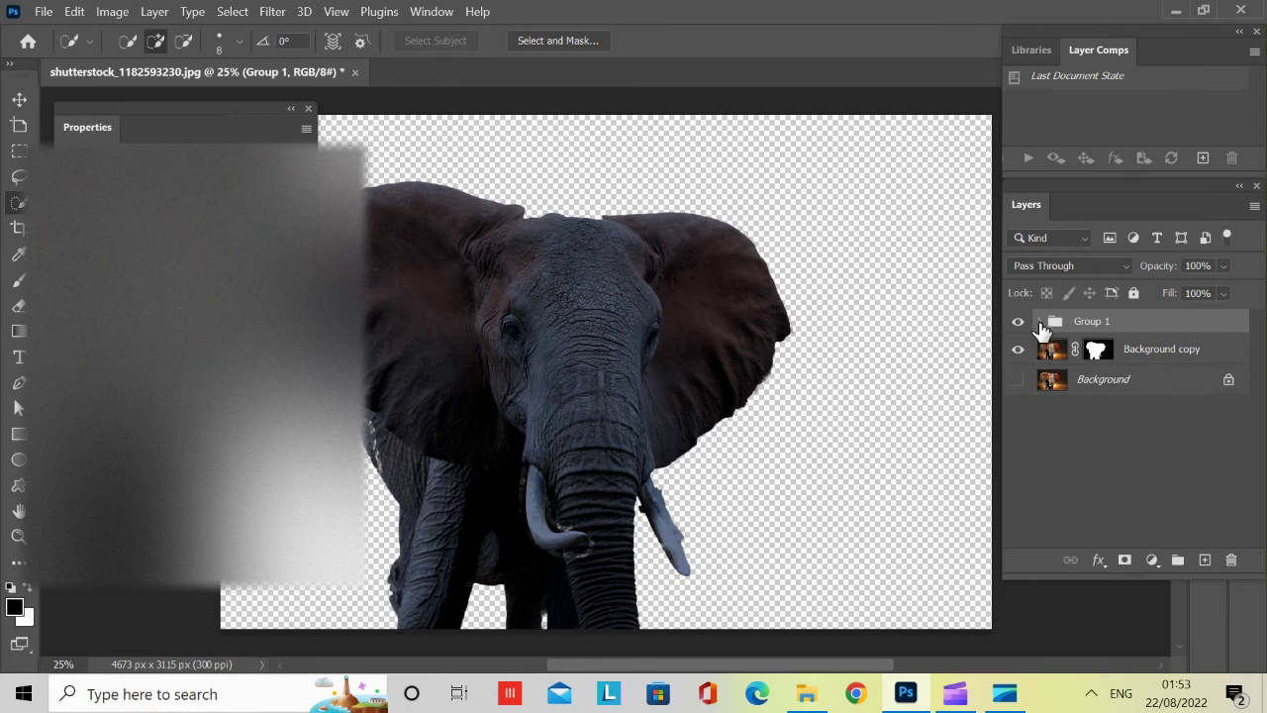
pyautogui.click(1040, 322)
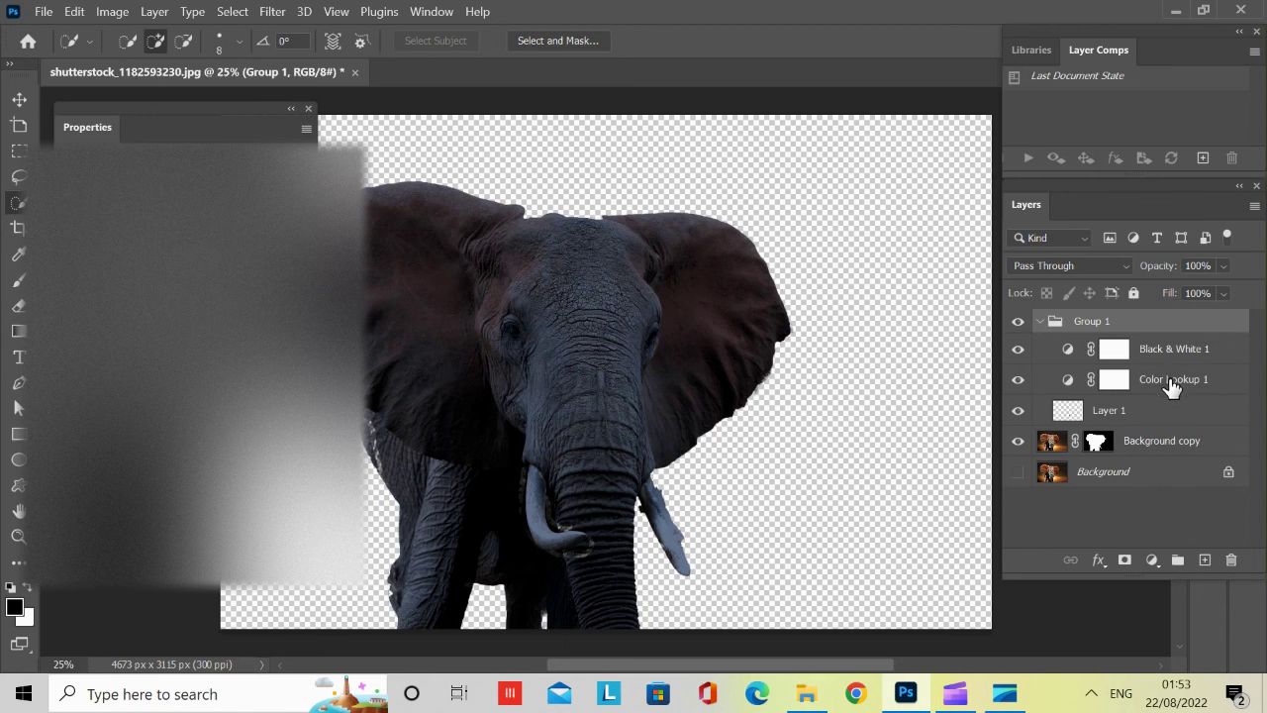
pyautogui.click(1134, 412)
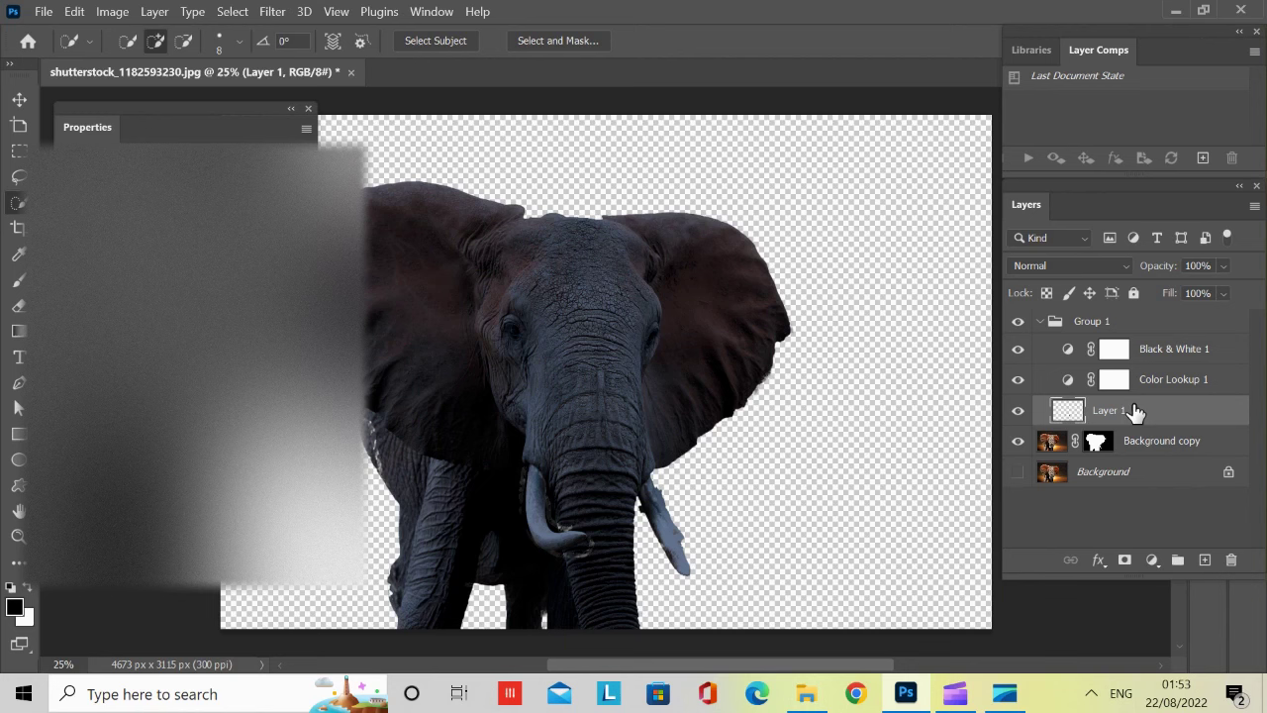
pyautogui.rightClick(1134, 412)
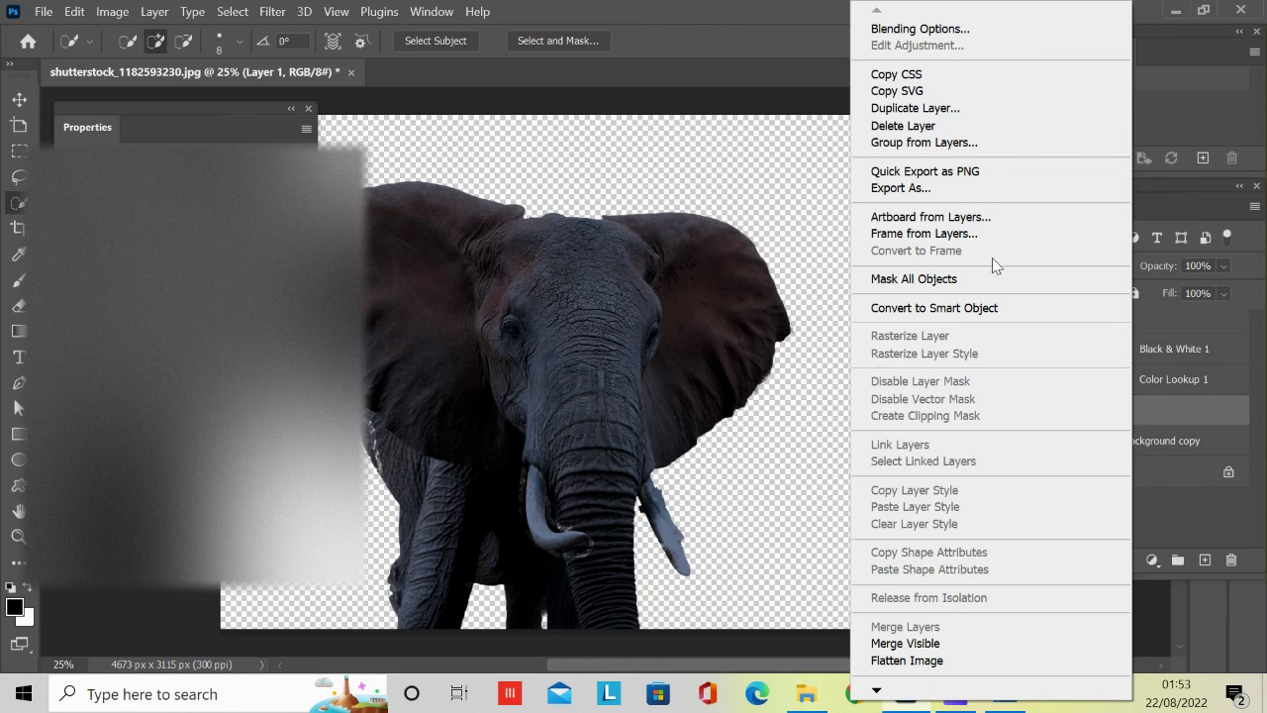
pyautogui.click(978, 307)
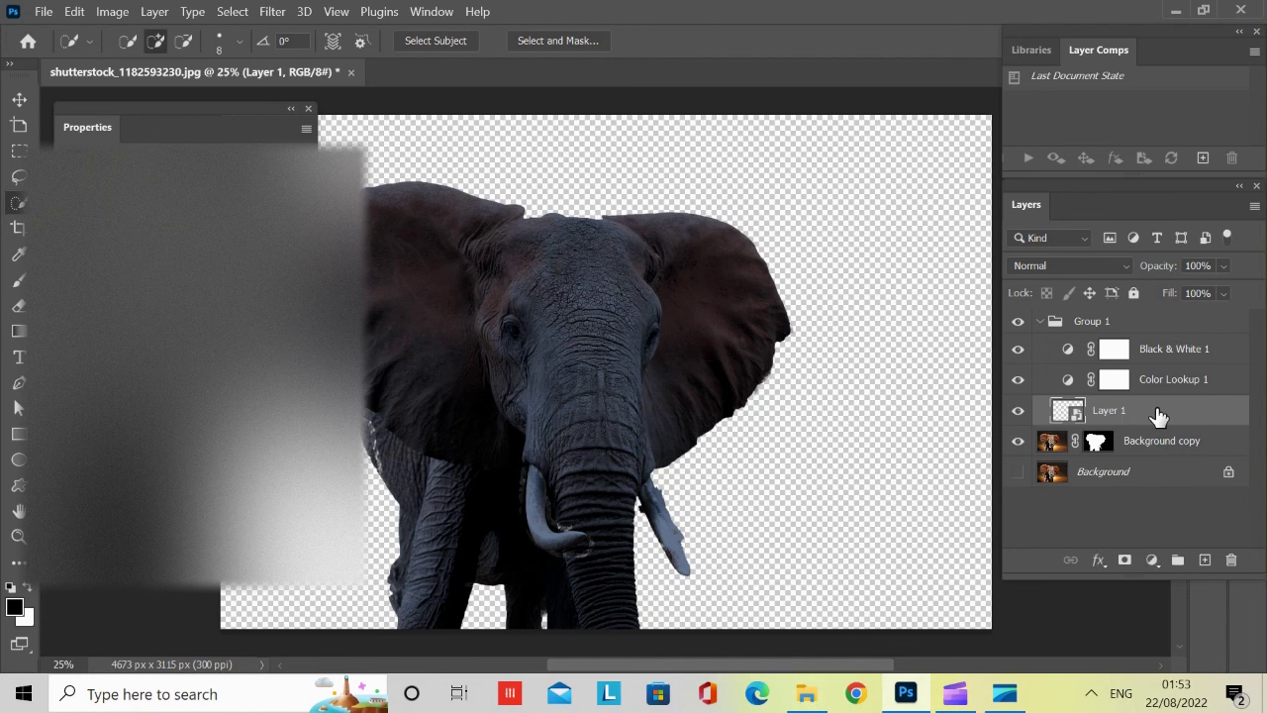
pyautogui.hotkey('ctrl', 'j')
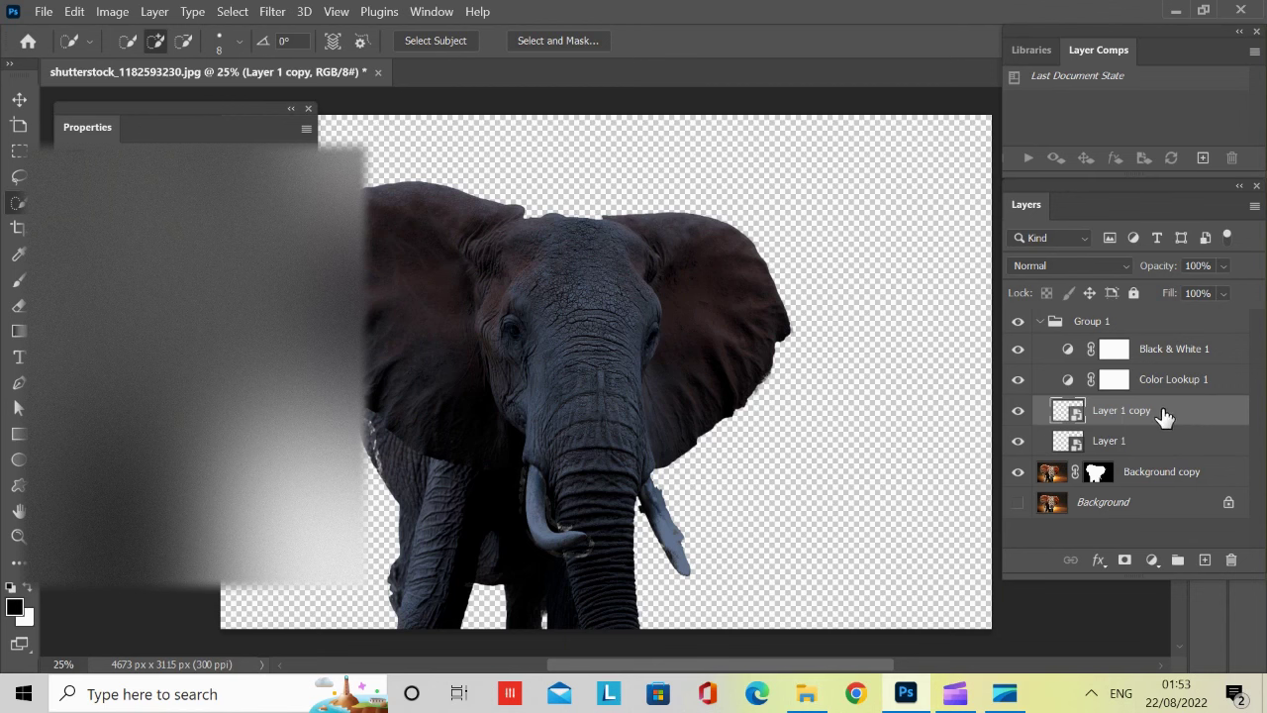
# Set Layer 1 copy's blend mode to Linear Dodge (Add) and bring up the Gaussian Blur dialog
pyautogui.click(1128, 267)
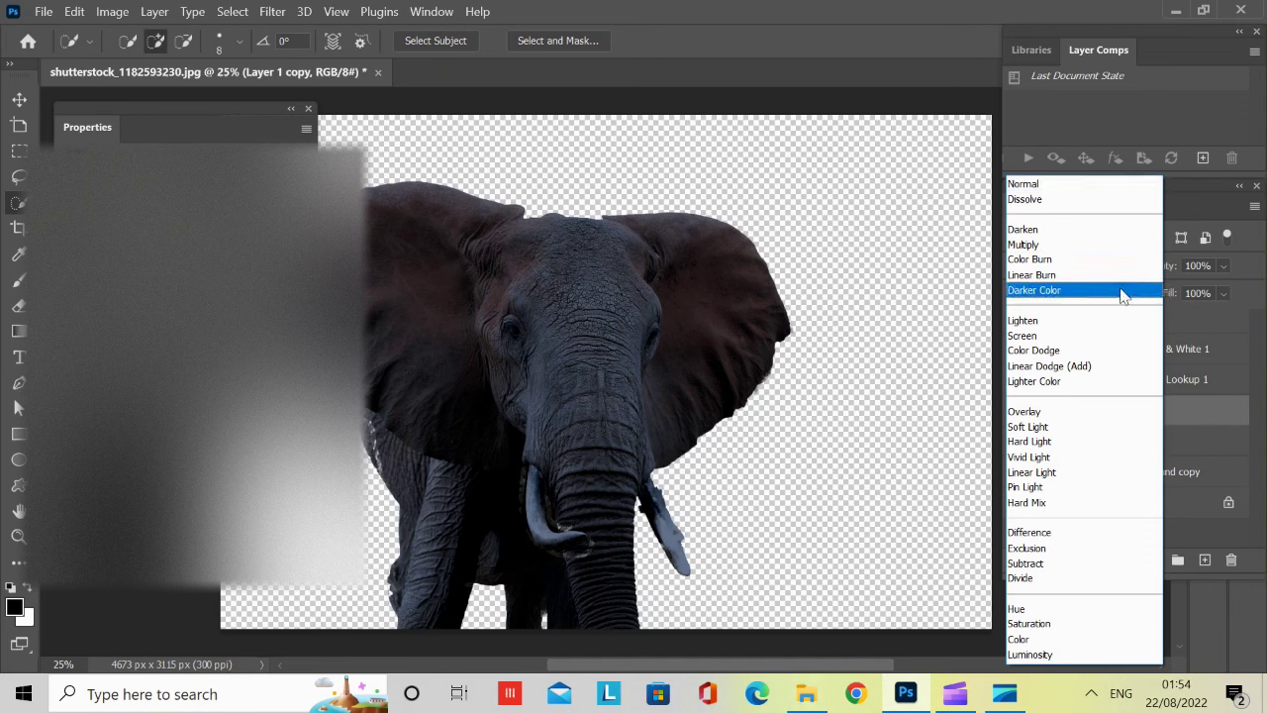
pyautogui.click(1095, 368)
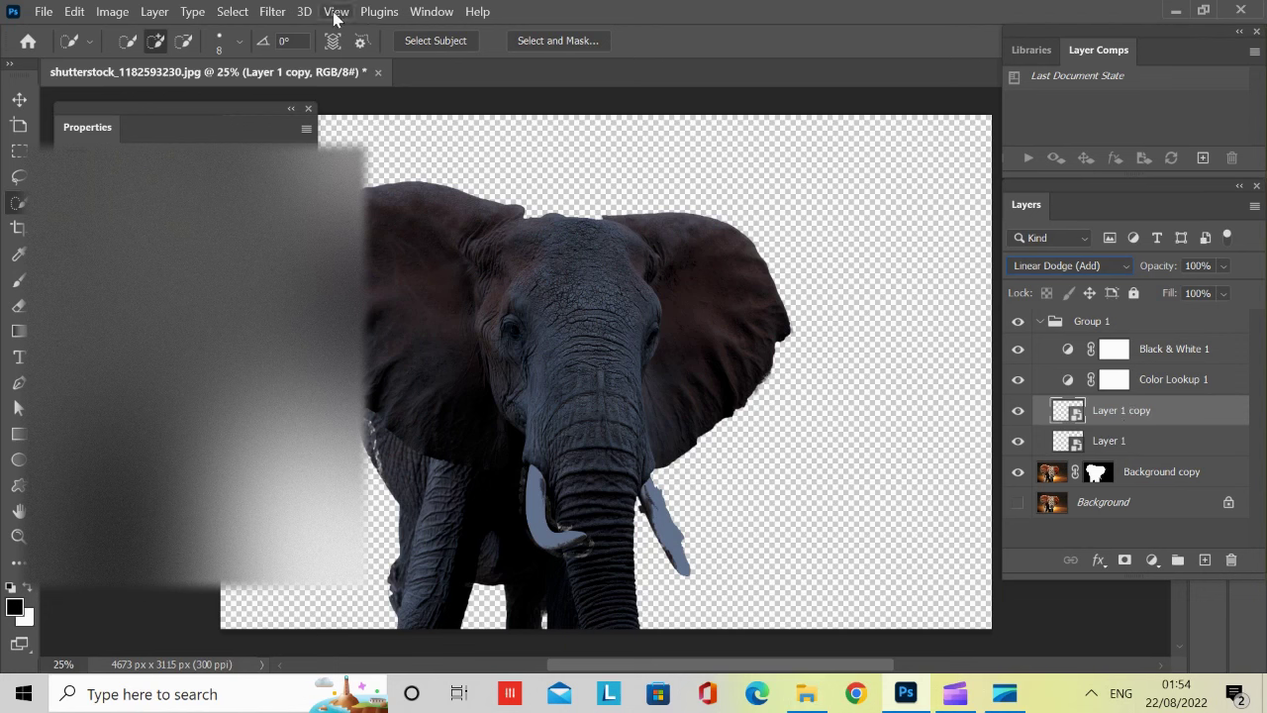
pyautogui.click(272, 12)
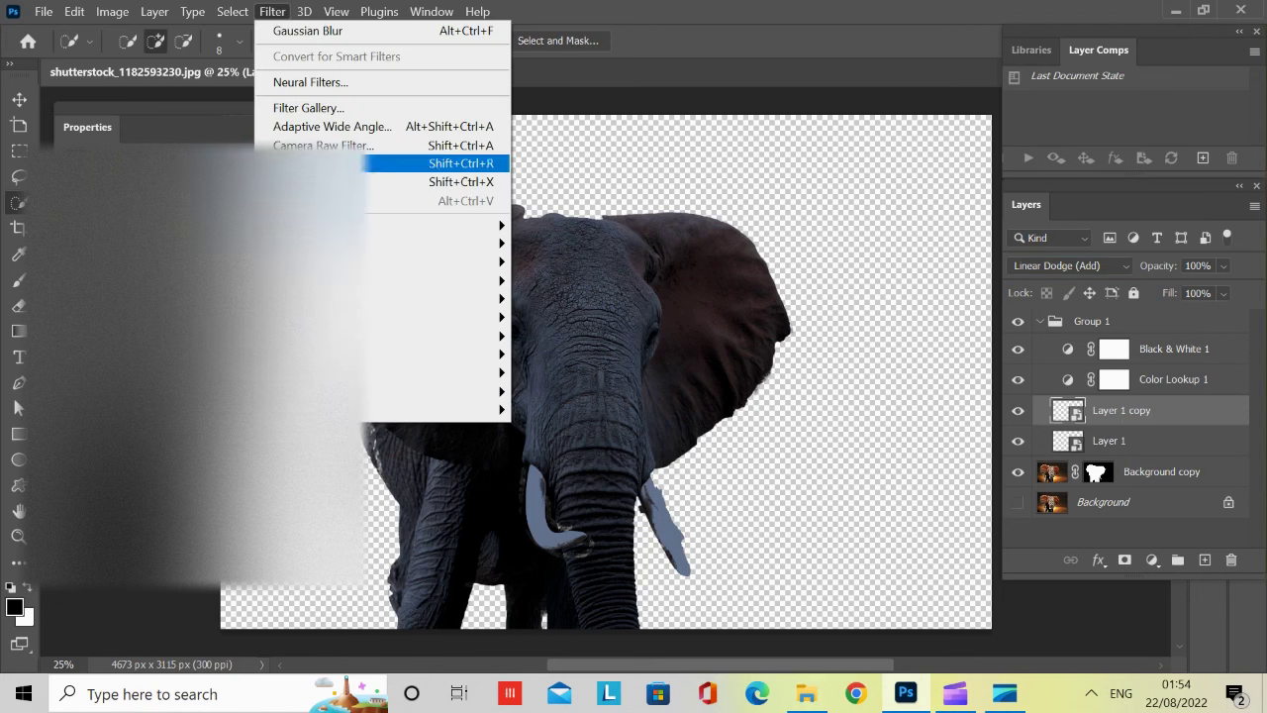
pyautogui.moveTo(435, 243)
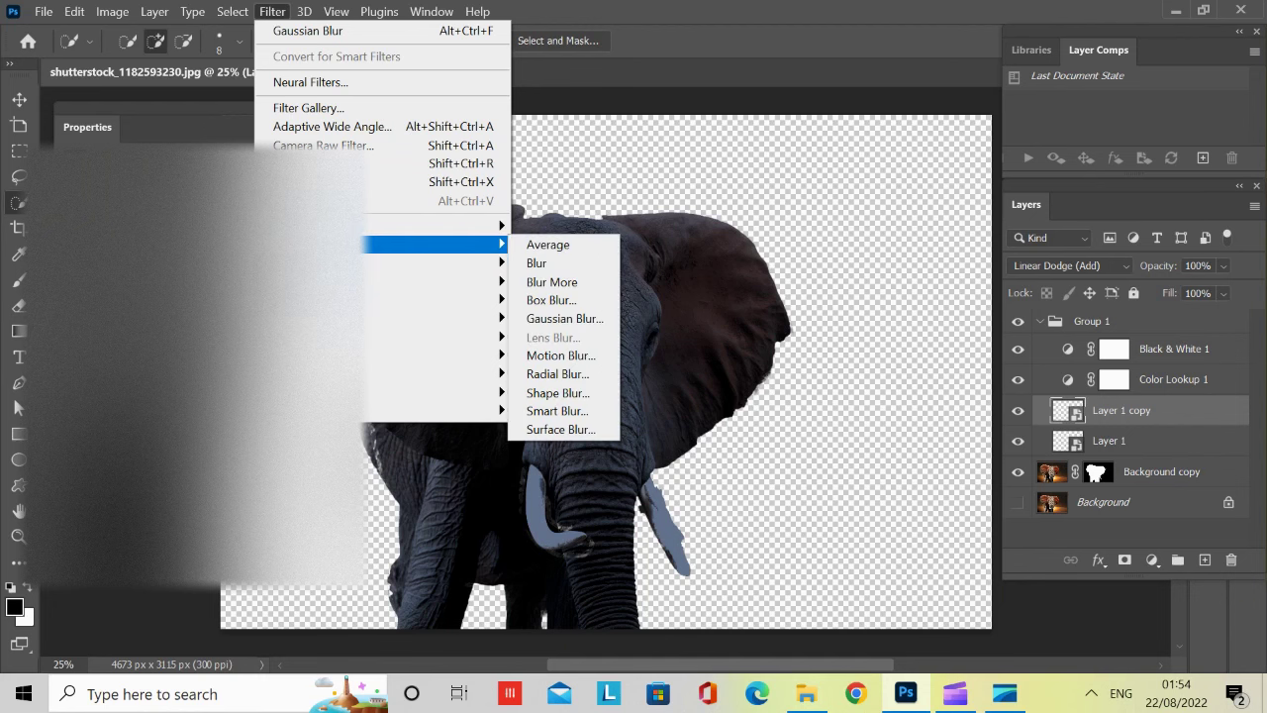
pyautogui.click(555, 319)
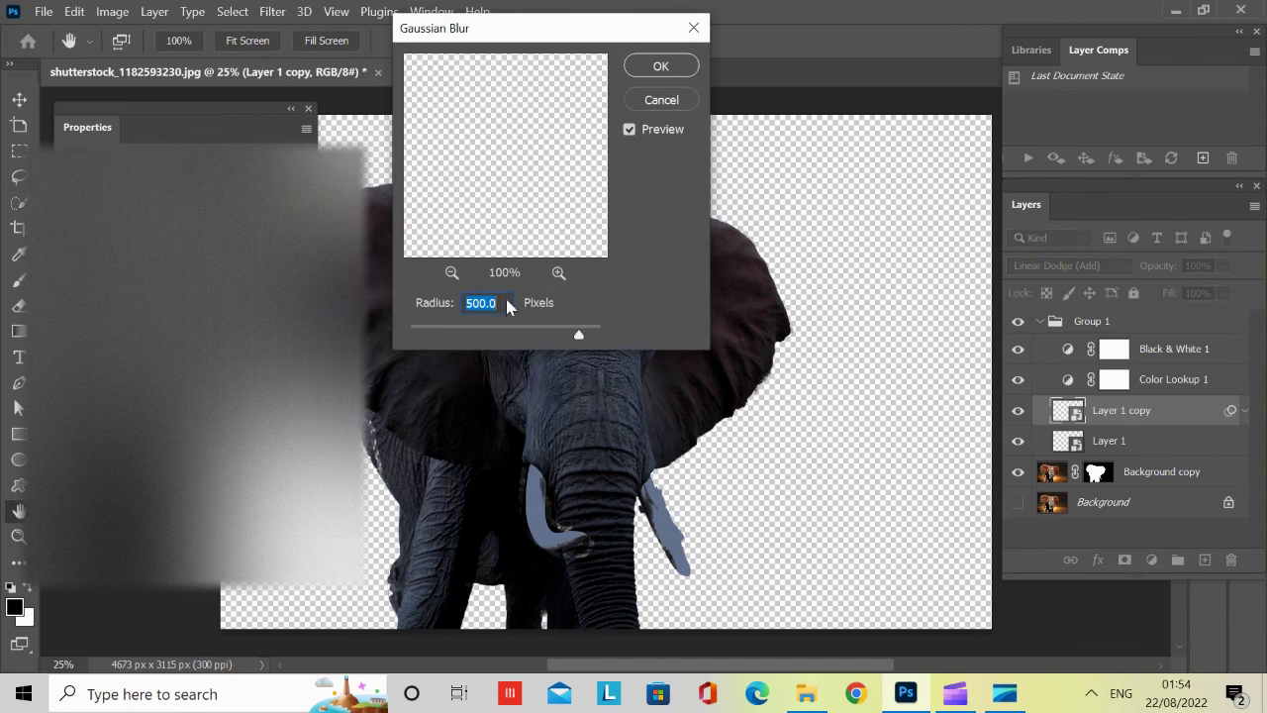
# Apply a 5-pixel Gaussian Blur smart filter to Layer 1 copy, previewing it on the tusk
pyautogui.moveTo(500, 301); pyautogui.dragTo(452, 301)
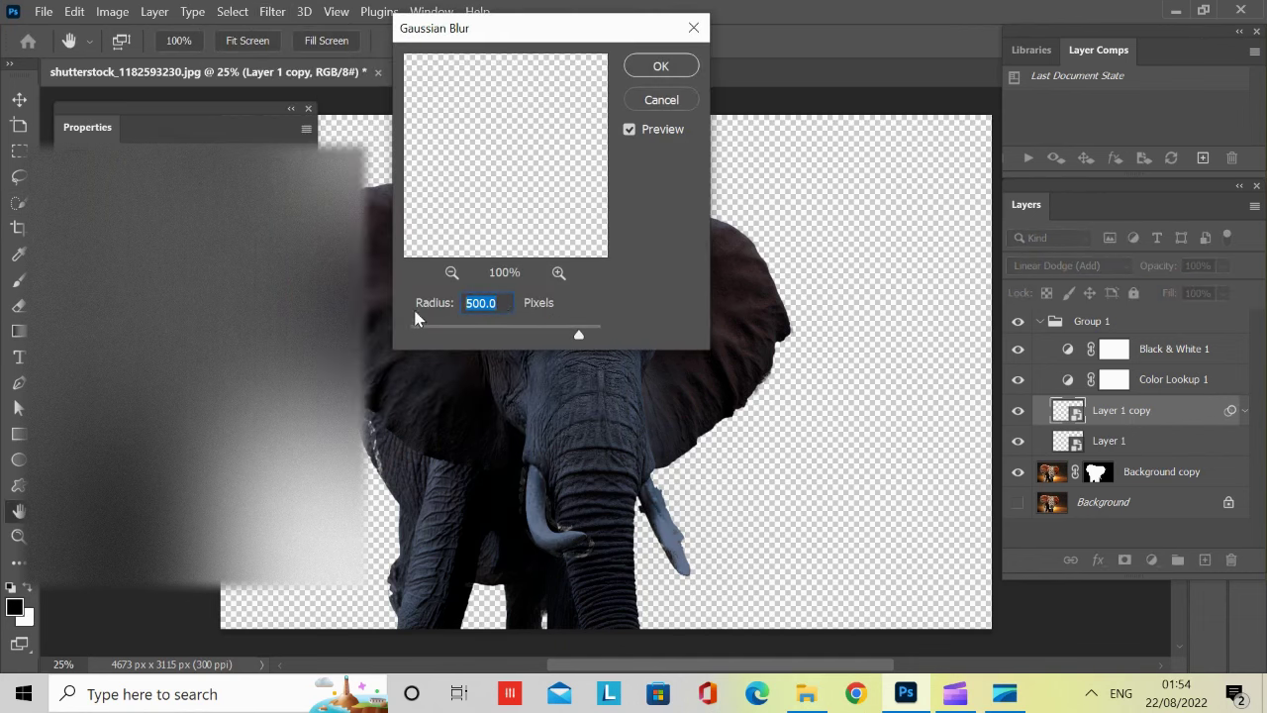
pyautogui.click(532, 503)
pyautogui.click(554, 539)
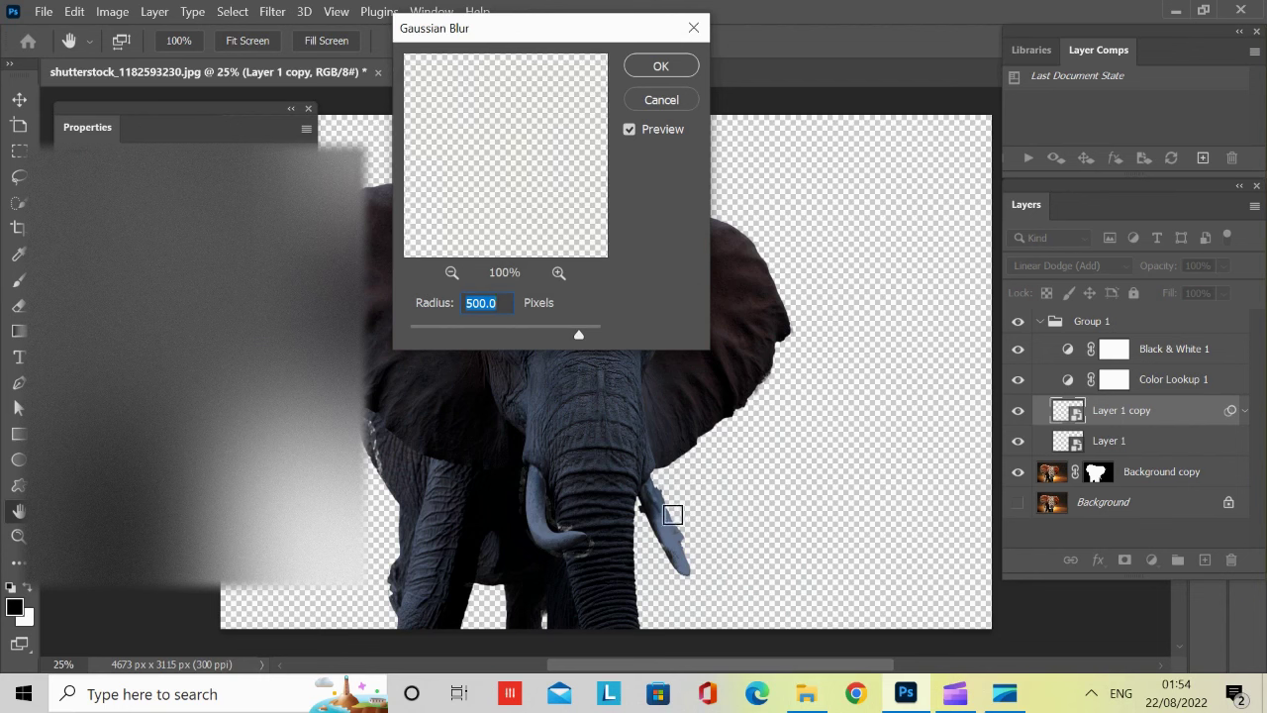
pyautogui.click(504, 303)
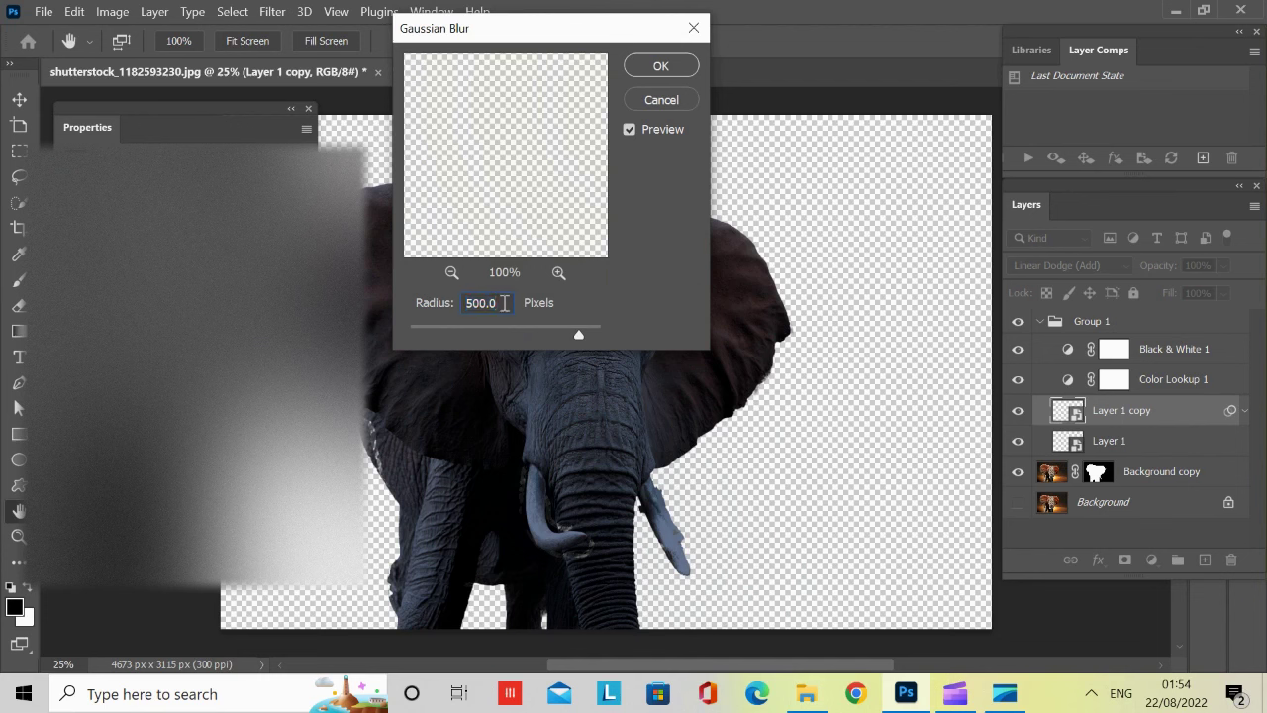
pyautogui.press('BackSpace')
pyautogui.press('BackSpace')
pyautogui.press('BackSpace')
pyautogui.press('BackSpace')
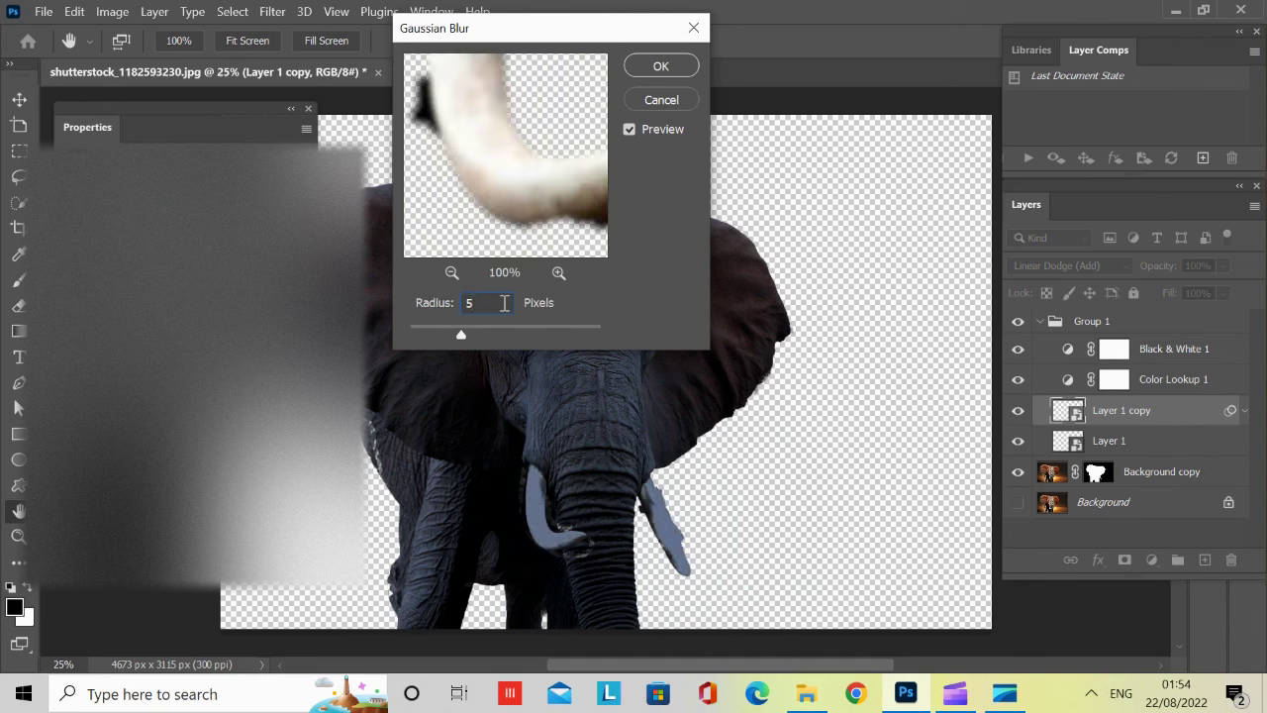
pyautogui.click(661, 66)
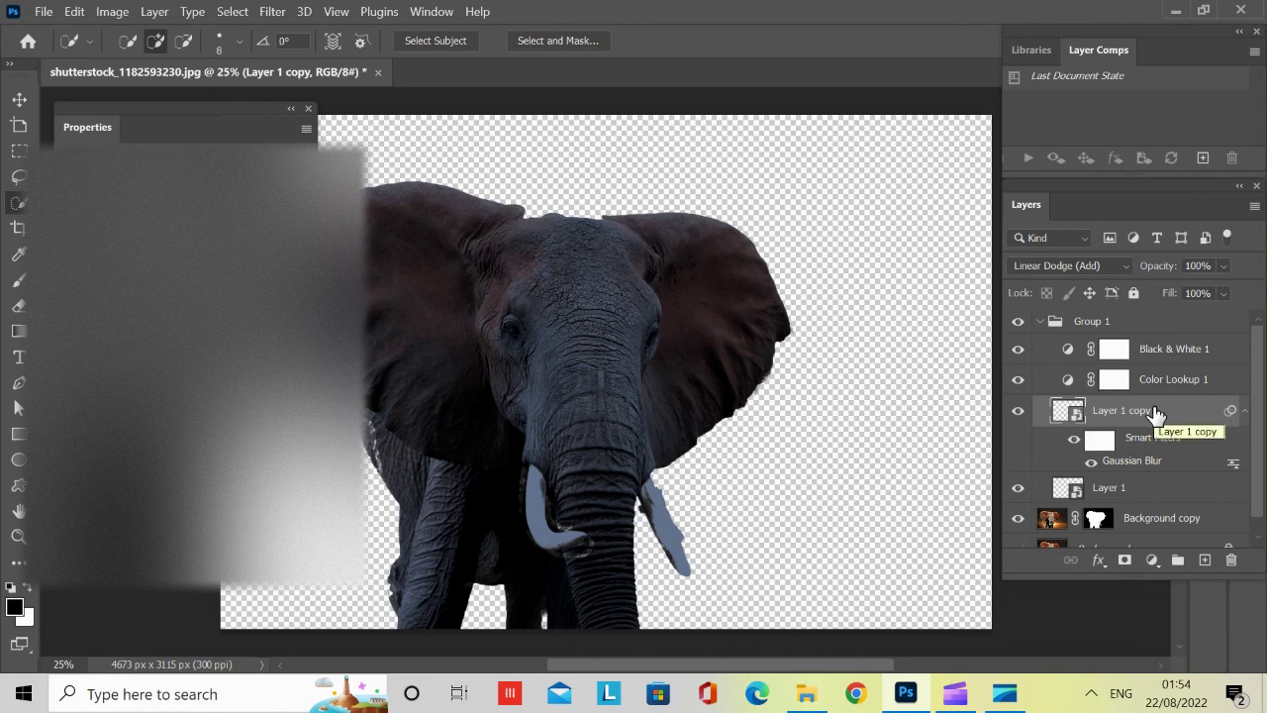
# Duplicate the blurred tusk layer as Layer 1 copy 2 and raise its Gaussian Blur radius to 100 pixels
pyautogui.hotkey('ctrl', 'j')
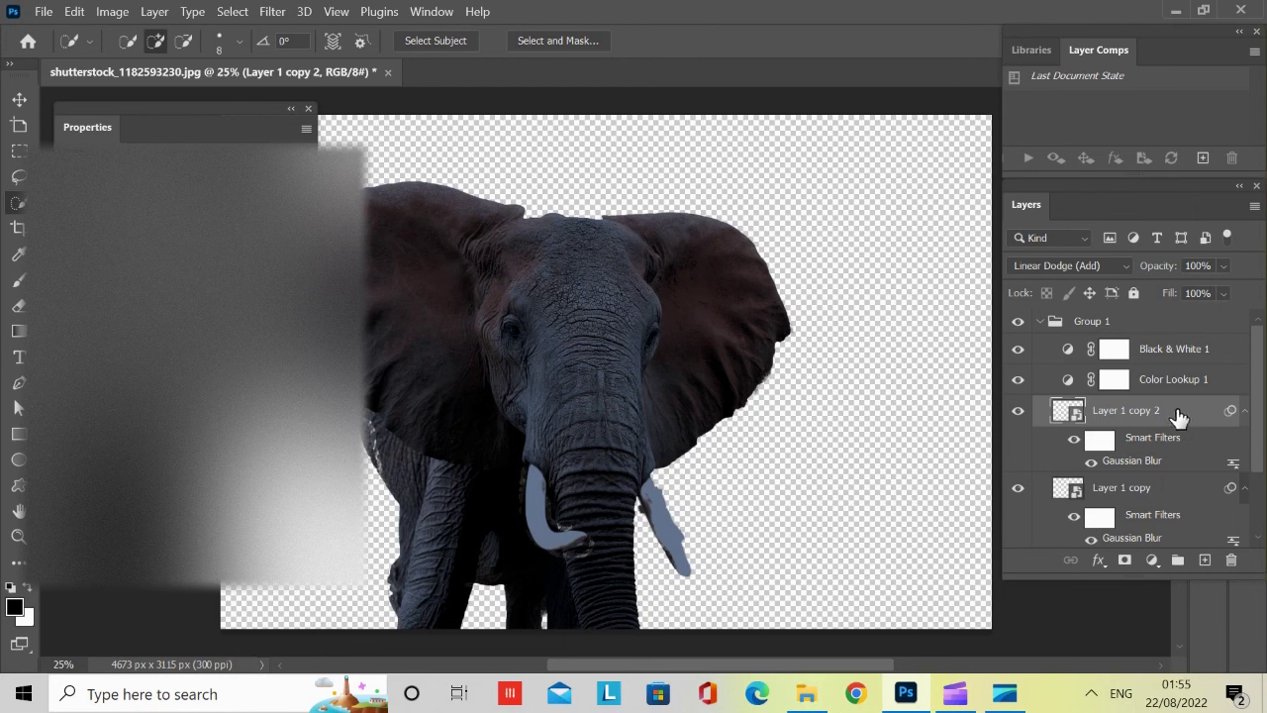
pyautogui.doubleClick(1138, 463)
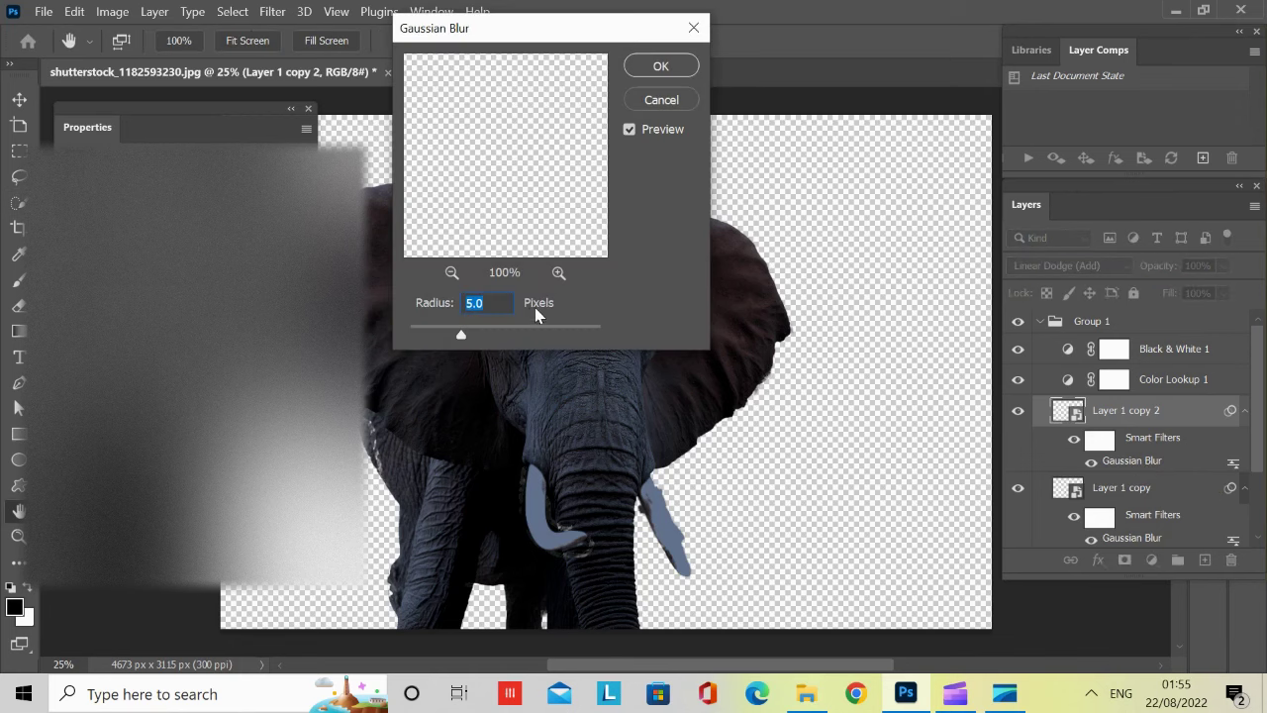
pyautogui.click(504, 307)
pyautogui.press('BackSpace')
pyautogui.press('BackSpace')
pyautogui.press('BackSpace')
pyautogui.write('100')
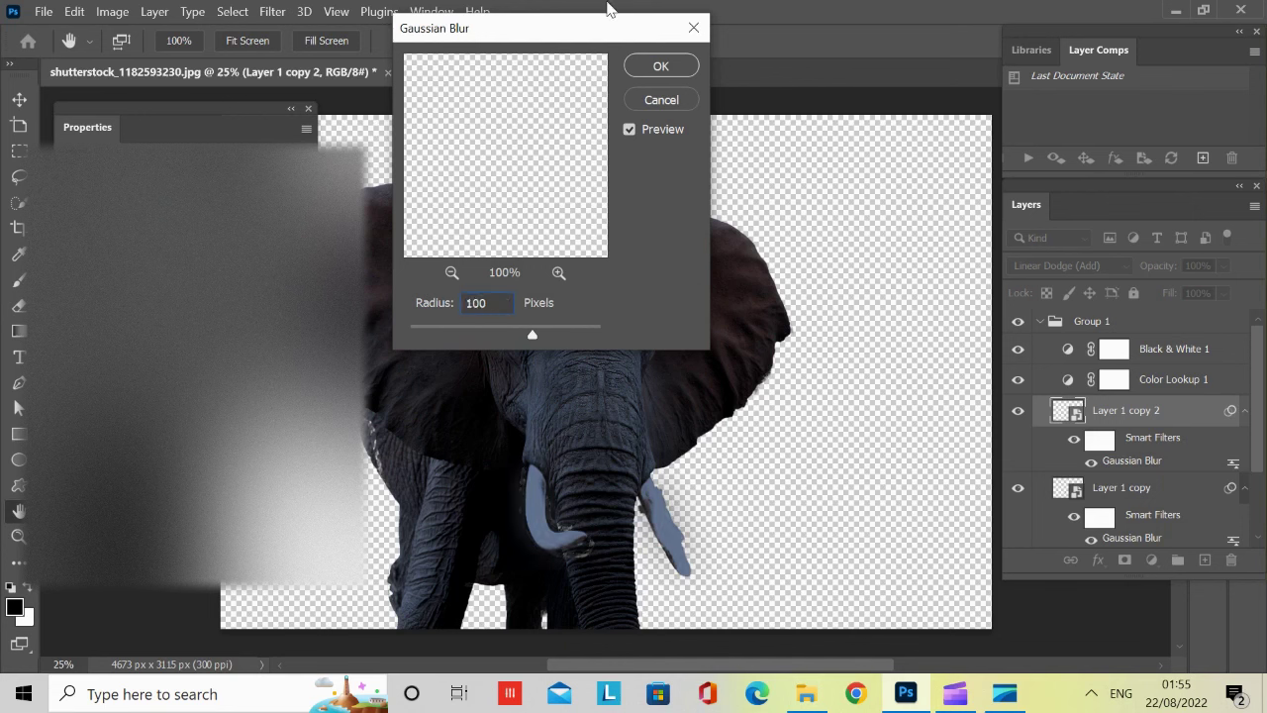
pyautogui.click(659, 64)
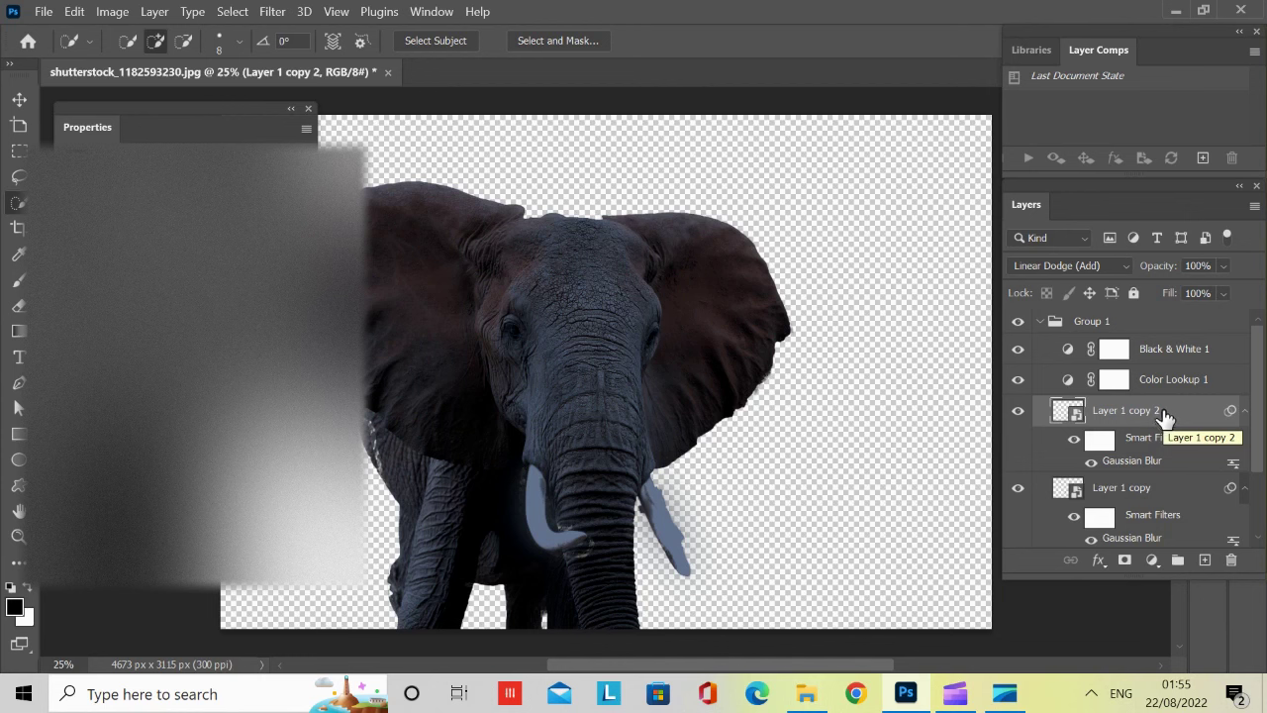
# Duplicate Layer 1 copy 2 as Layer 1 copy 3
pyautogui.rightClick(1164, 417)
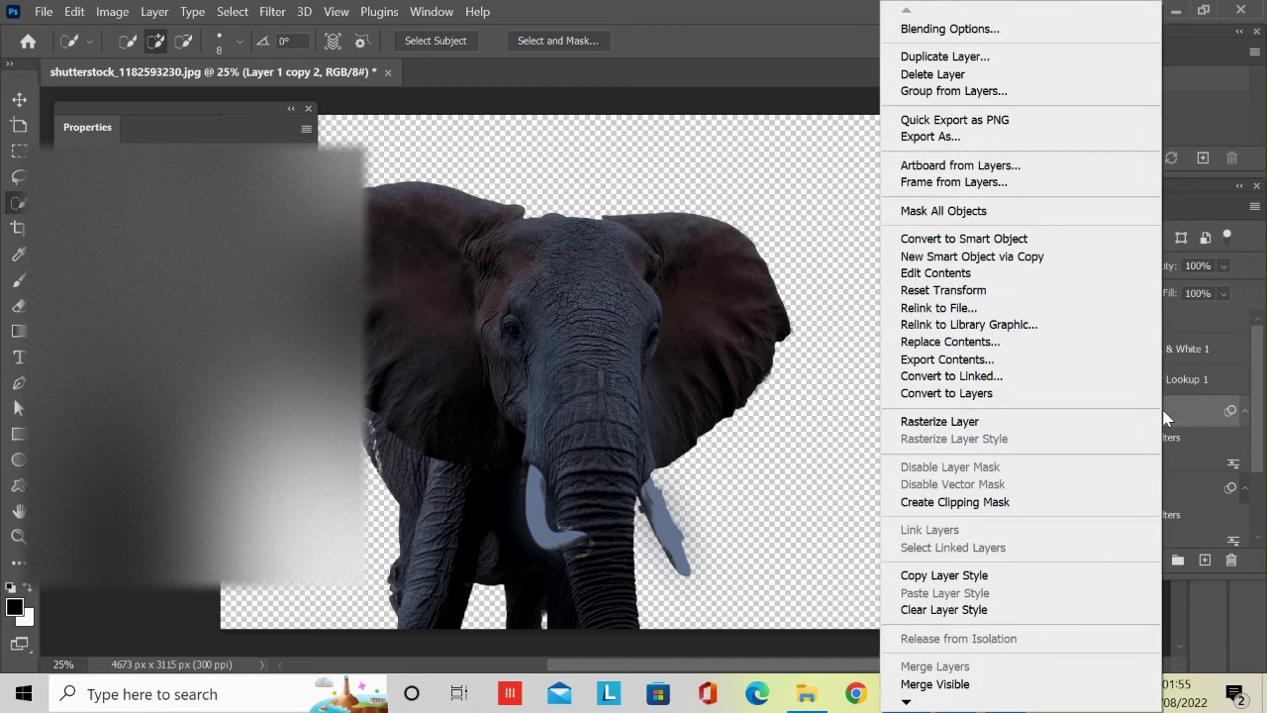
pyautogui.click(1009, 60)
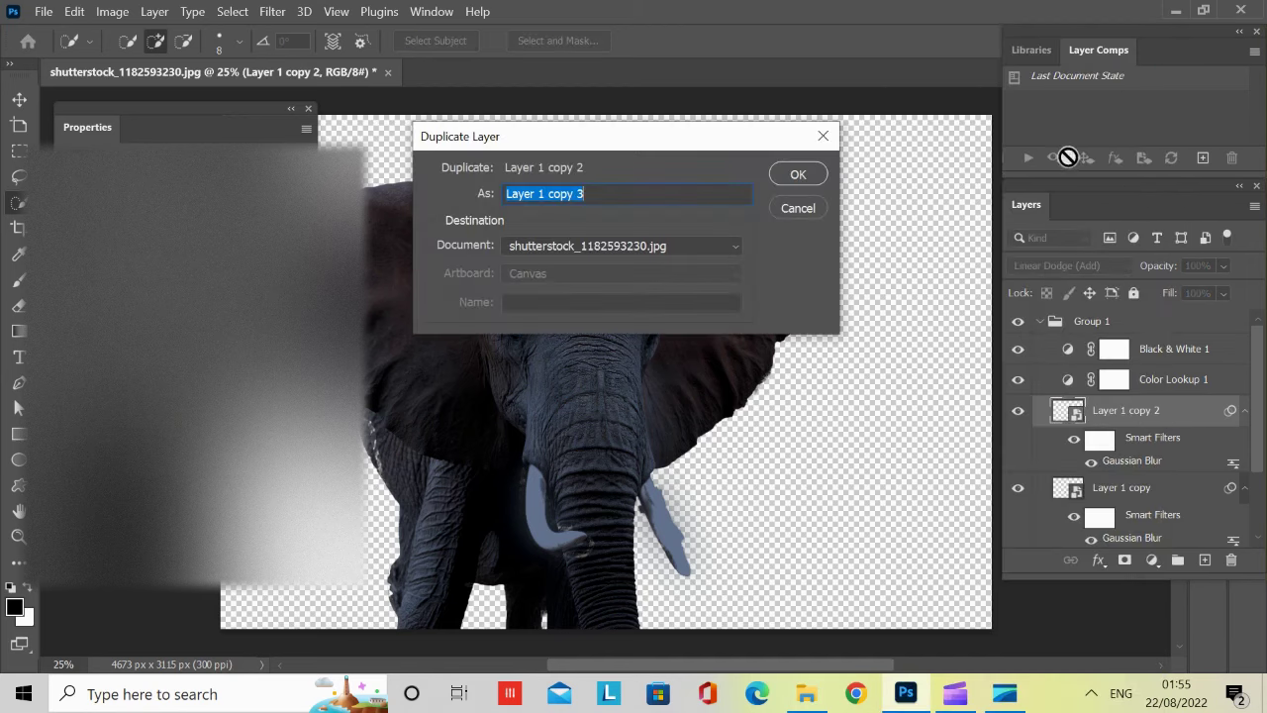
pyautogui.click(805, 177)
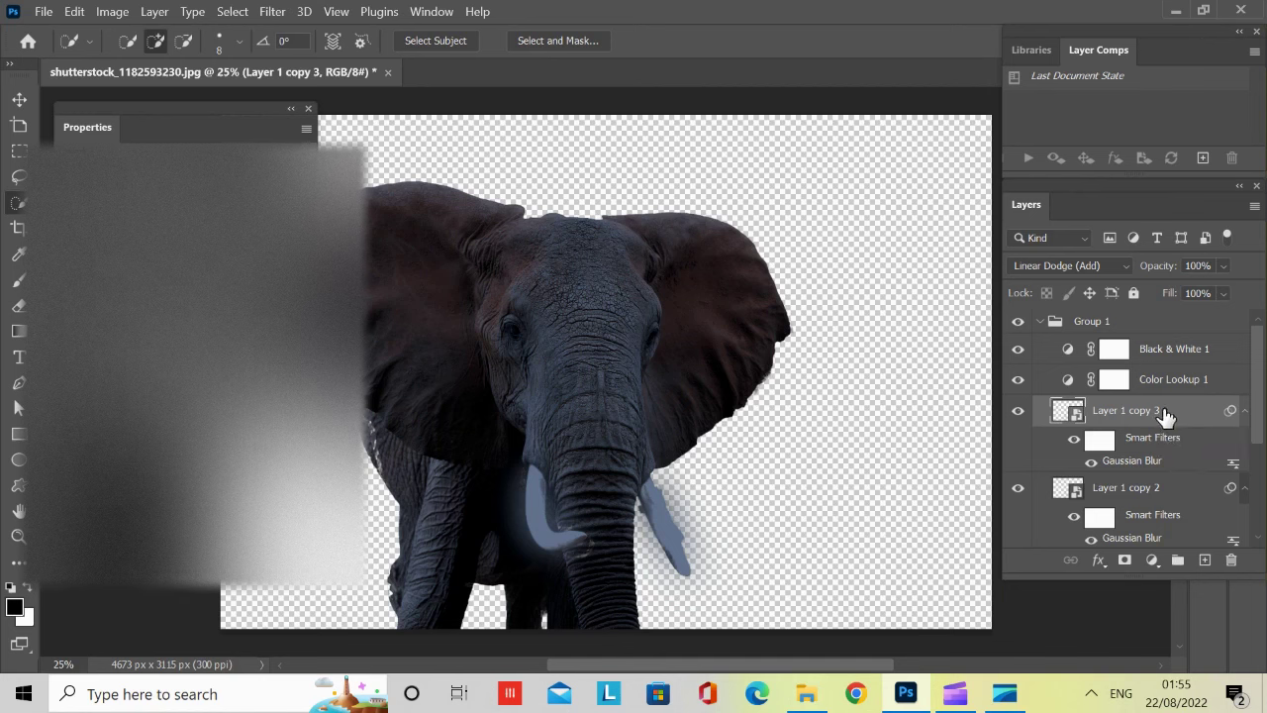
# Raise Layer 1 copy 3's Gaussian Blur radius from 100 to 250 pixels
pyautogui.doubleClick(1154, 466)
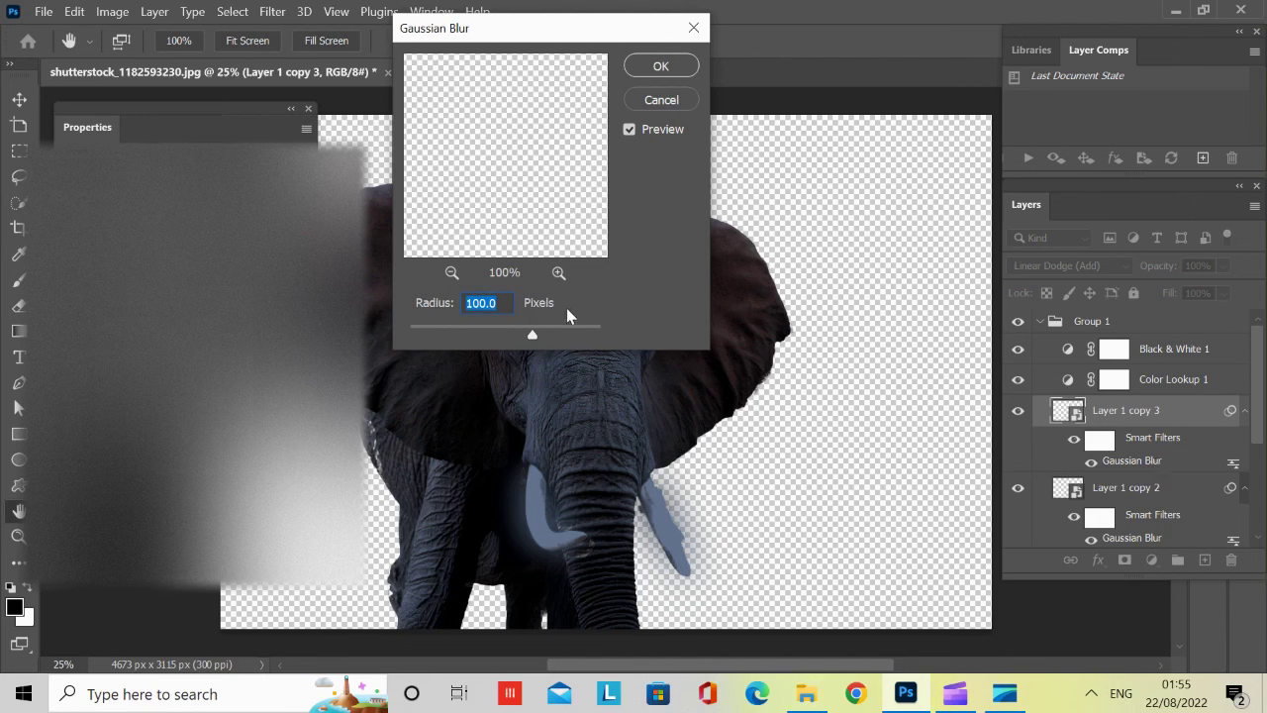
pyautogui.click(507, 305)
pyautogui.press('BackSpace')
pyautogui.press('BackSpace')
pyautogui.press('BackSpace')
pyautogui.press('BackSpace')
pyautogui.press('BackSpace')
pyautogui.write('250')
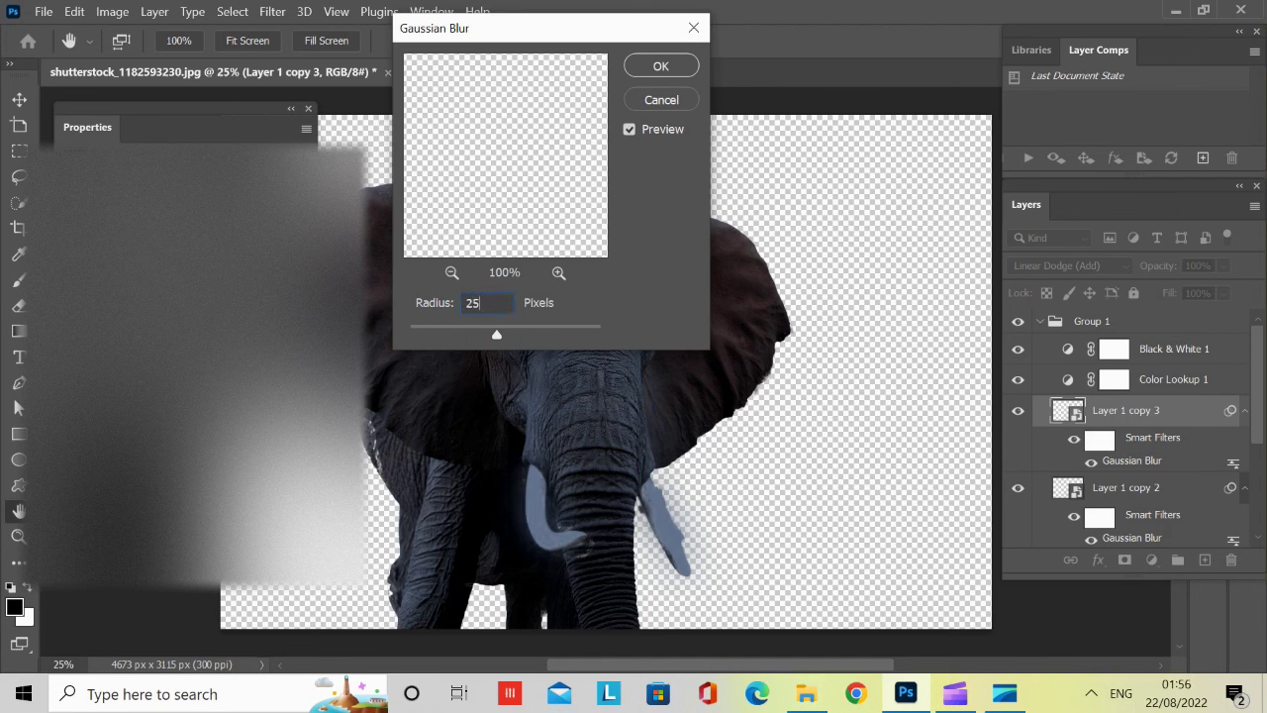
pyautogui.click(661, 67)
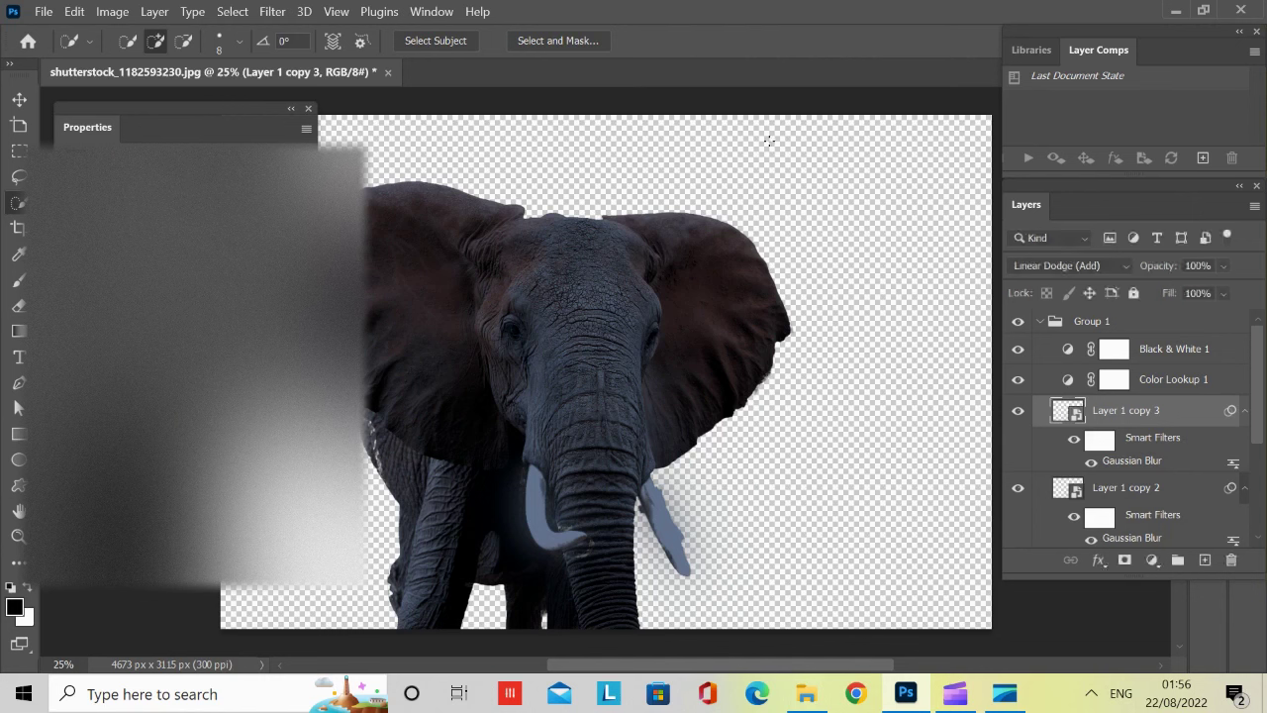
# Duplicate Layer 1 copy 3 as Layer 1 copy 4
pyautogui.rightClick(1162, 413)
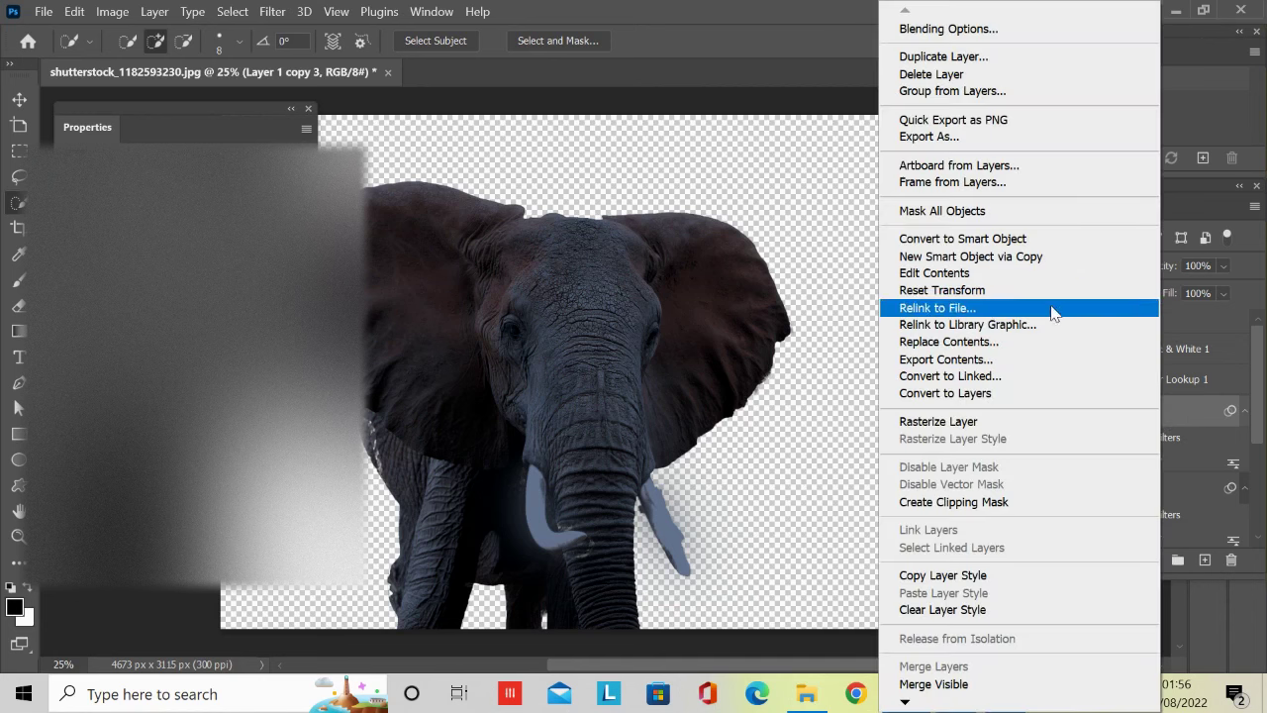
pyautogui.click(1006, 57)
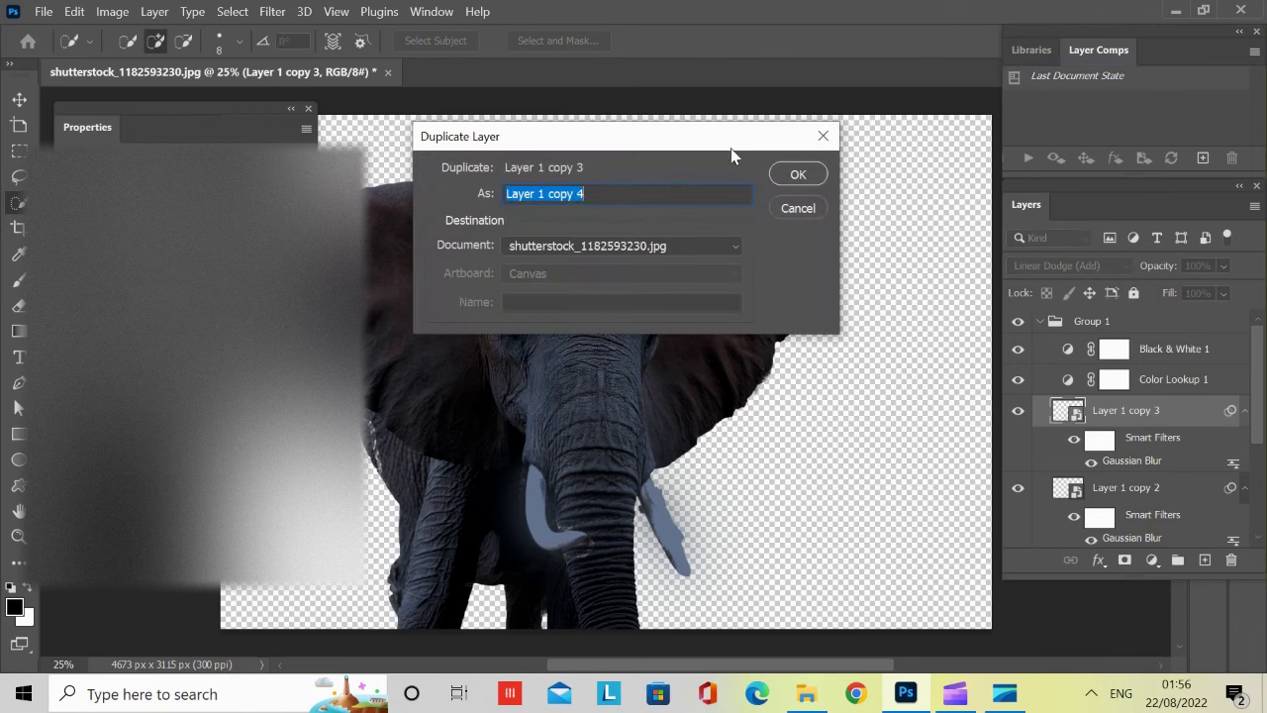
pyautogui.click(800, 180)
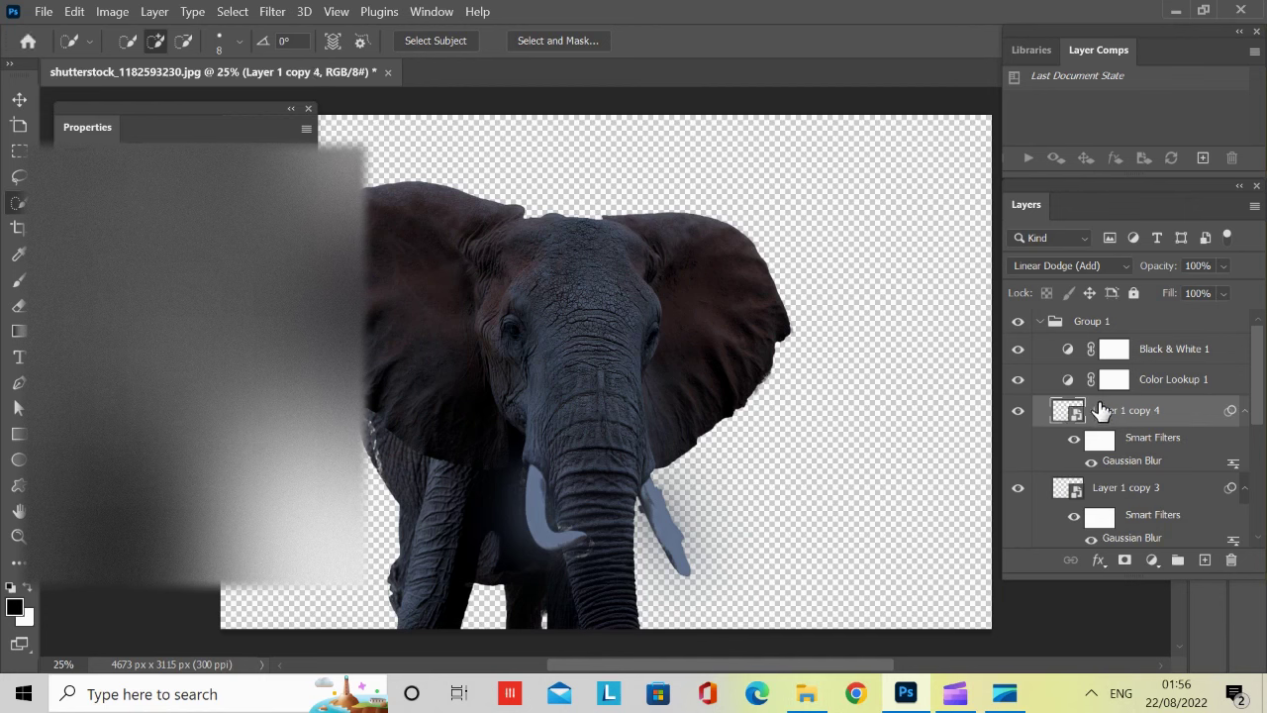
# Raise Layer 1 copy 4's Gaussian Blur radius from 250 to 500 pixels
pyautogui.doubleClick(1136, 463)
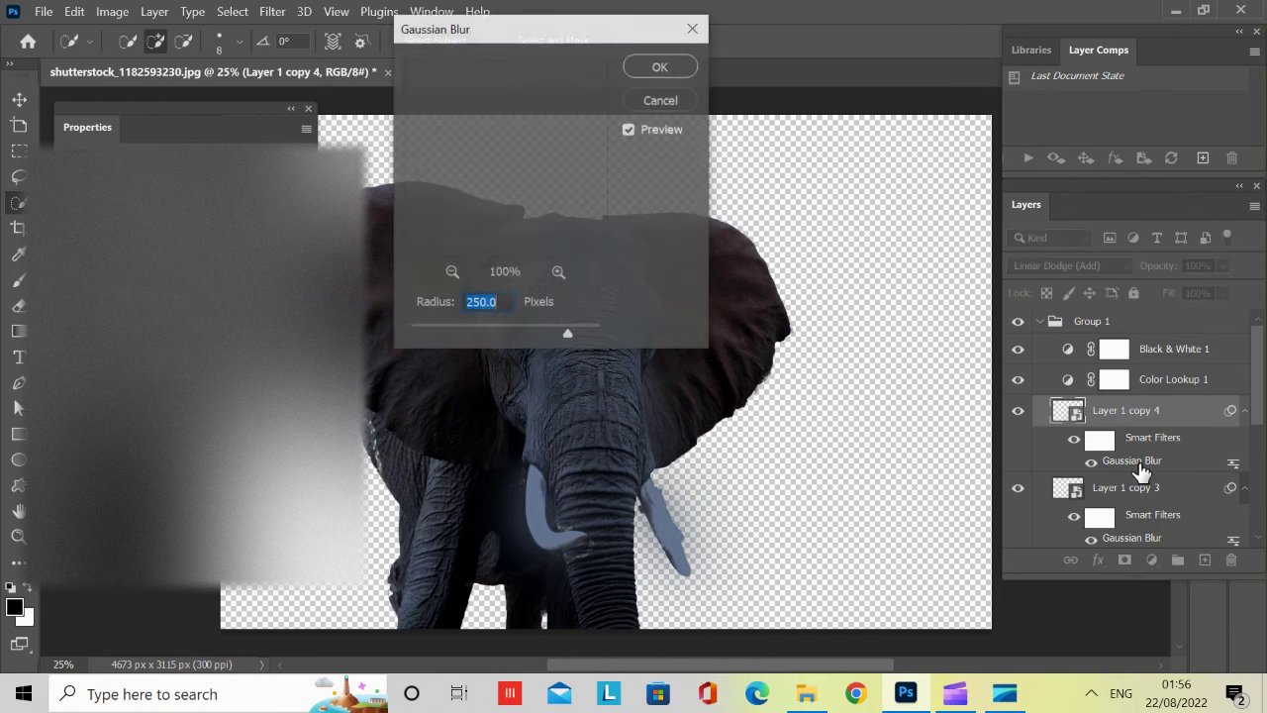
pyautogui.click(504, 303)
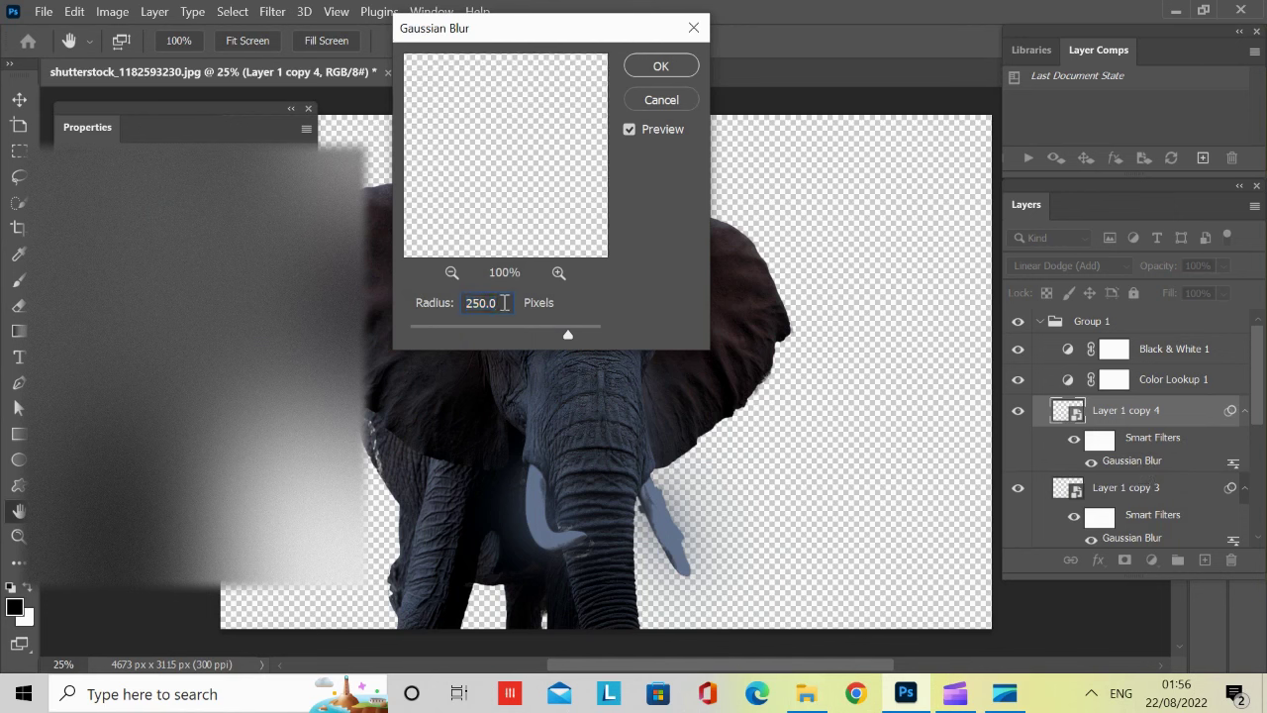
pyautogui.doubleClick(504, 302)
pyautogui.write('500')
pyautogui.click(660, 68)
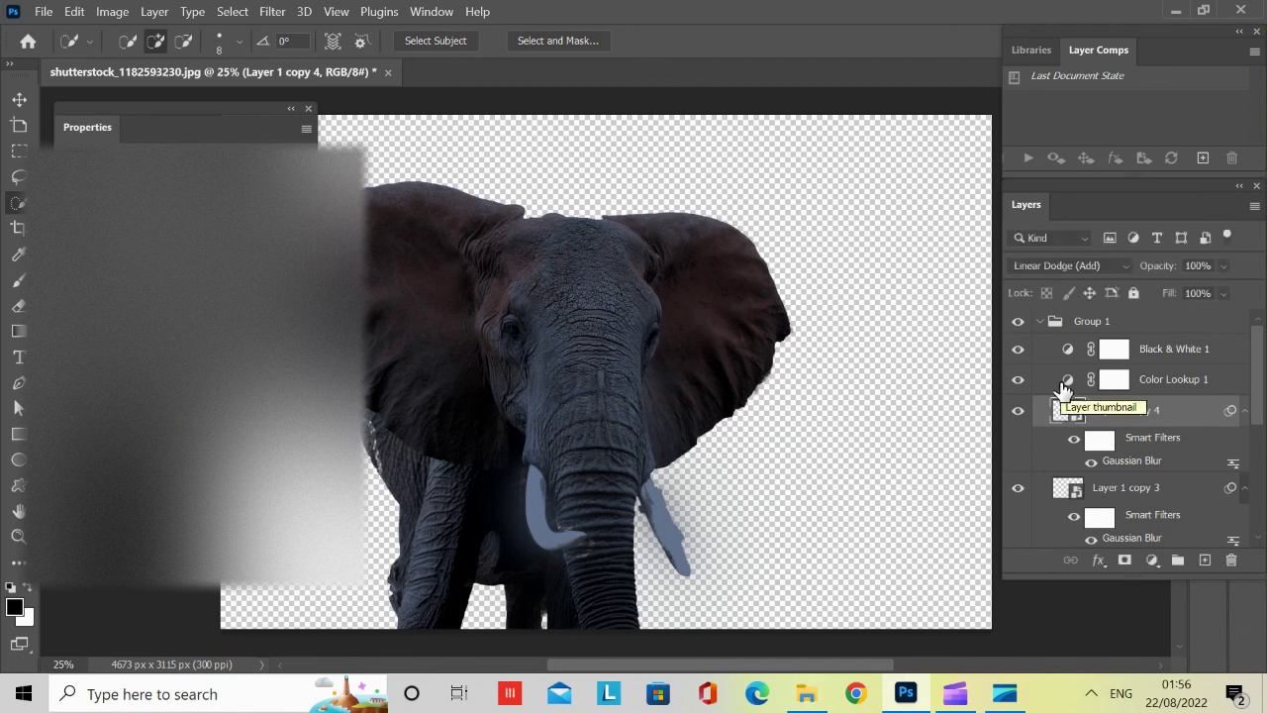
# Toggle Group 1's visibility to compare with the ungraded elephant, leave it visible and collapse it
pyautogui.click(1019, 323)
pyautogui.click(1019, 323)
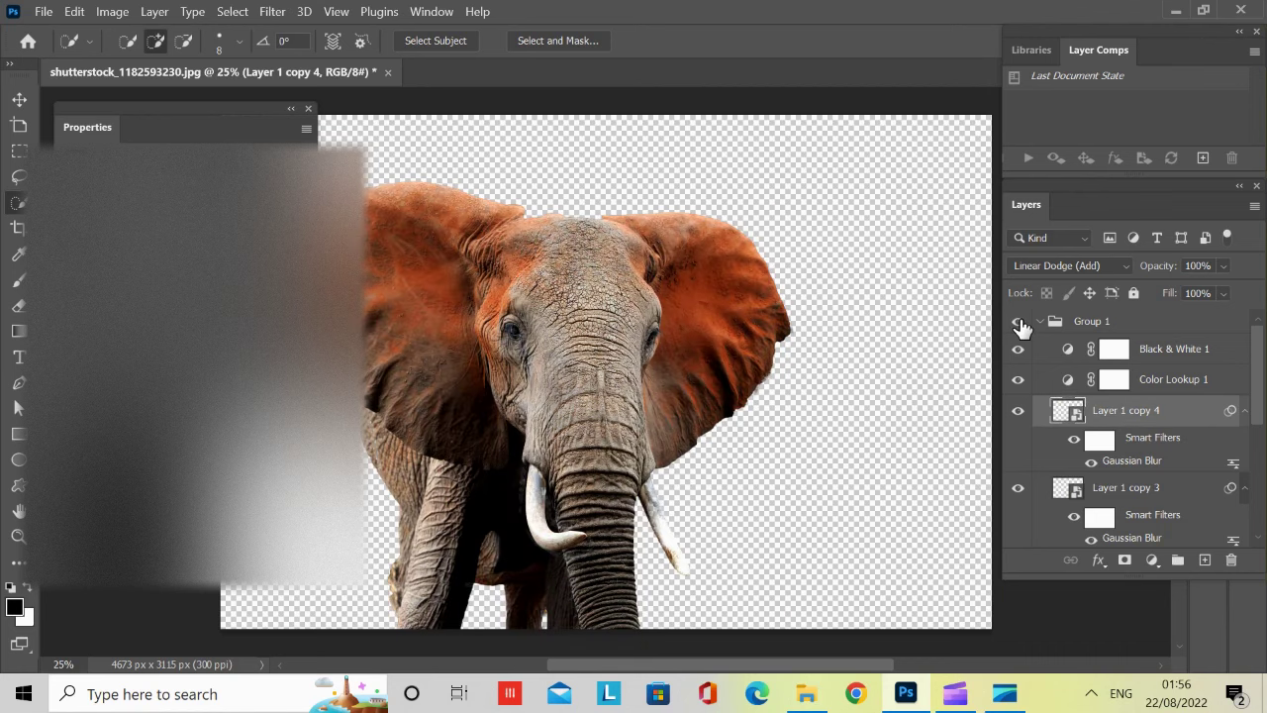
pyautogui.click(1019, 323)
pyautogui.click(1019, 323)
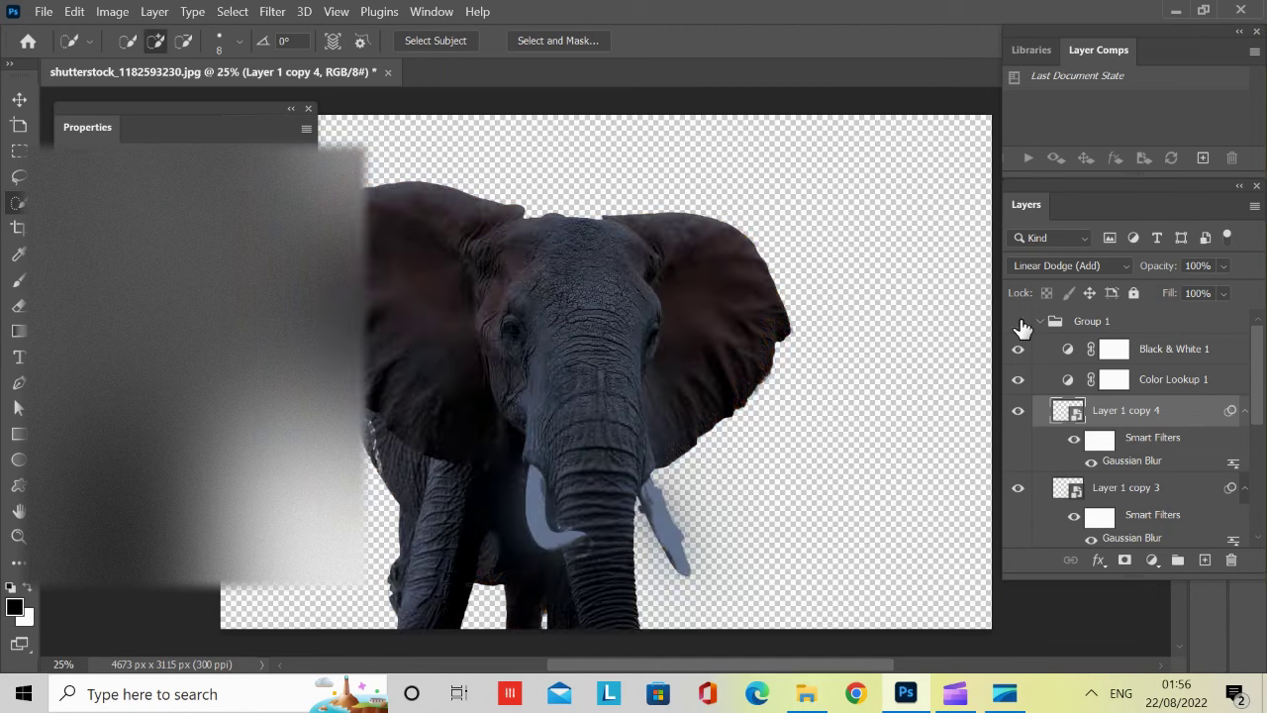
pyautogui.click(1020, 322)
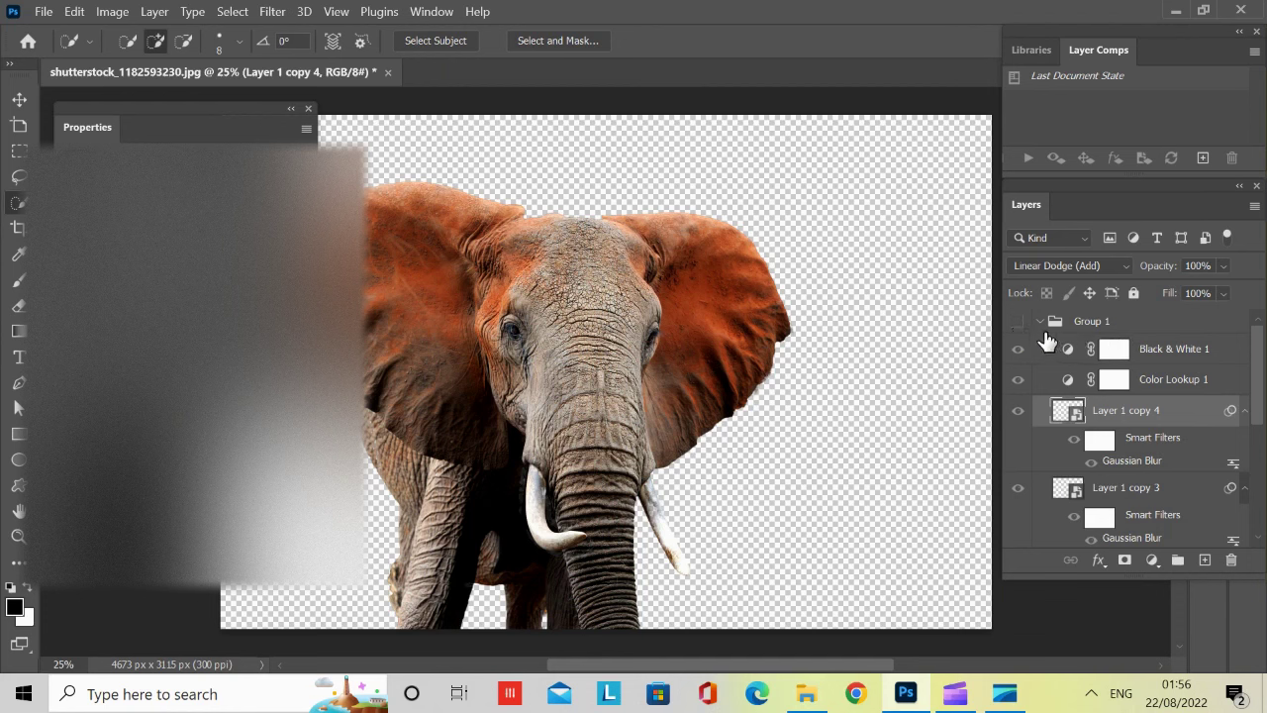
pyautogui.click(1019, 321)
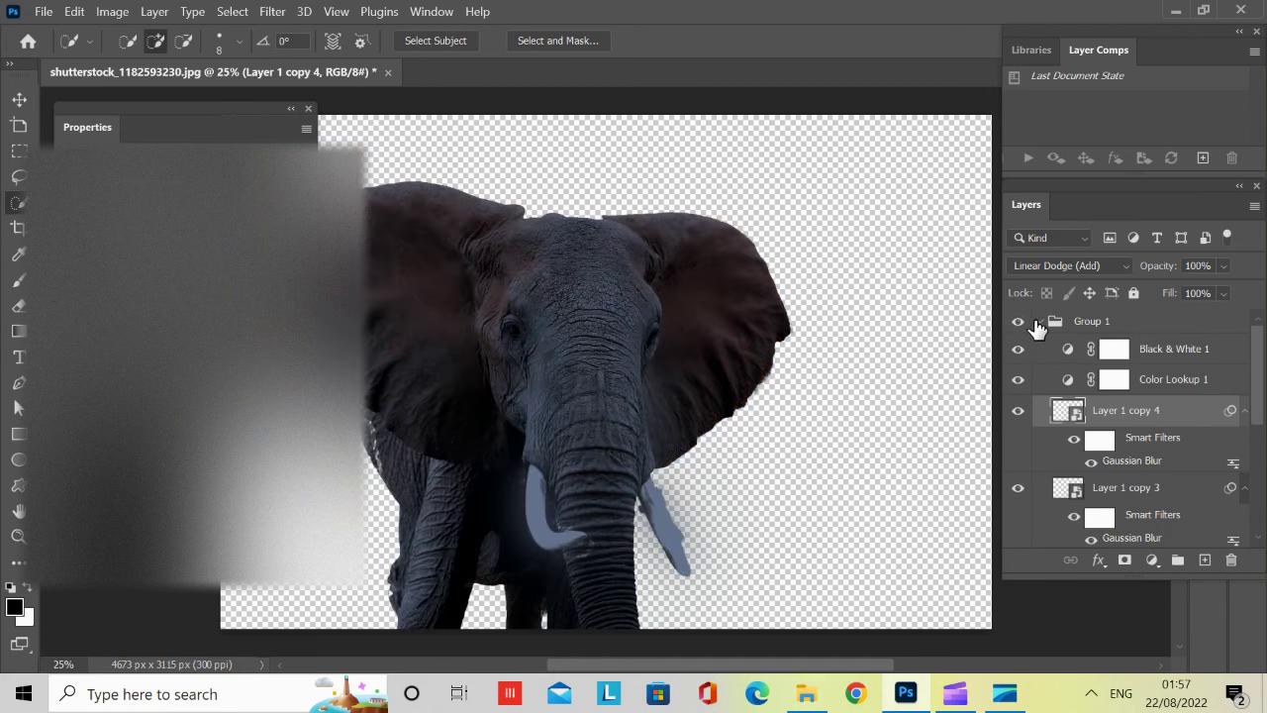
pyautogui.click(1042, 325)
pyautogui.click(1039, 323)
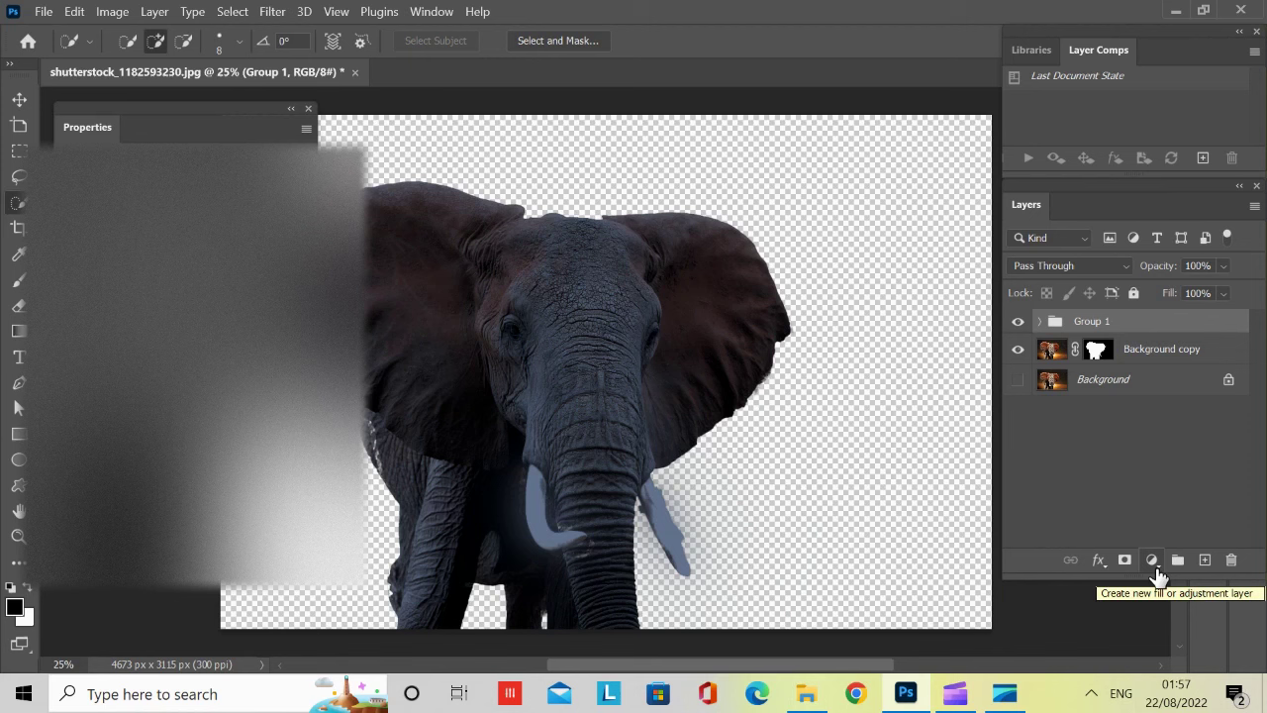
# Add a Hue/Saturation adjustment clipped to Group 1, turning the glowing tusks pale green
pyautogui.click(1154, 561)
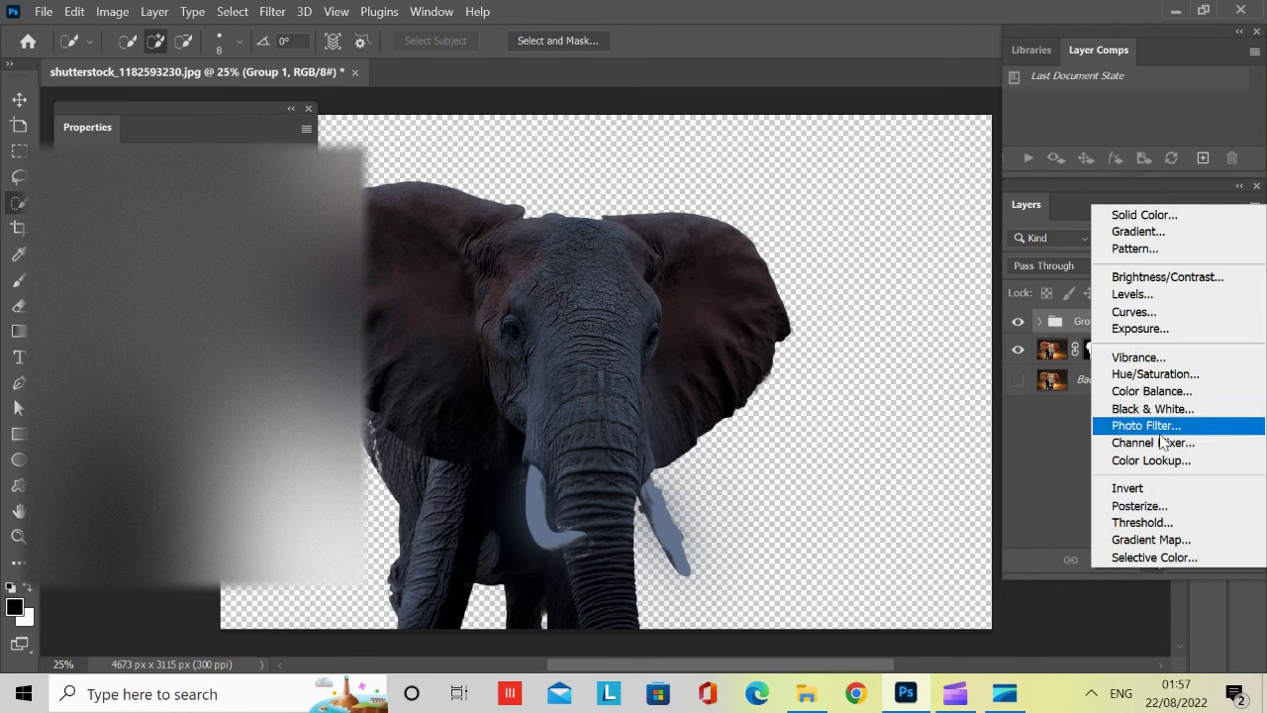
pyautogui.click(1156, 375)
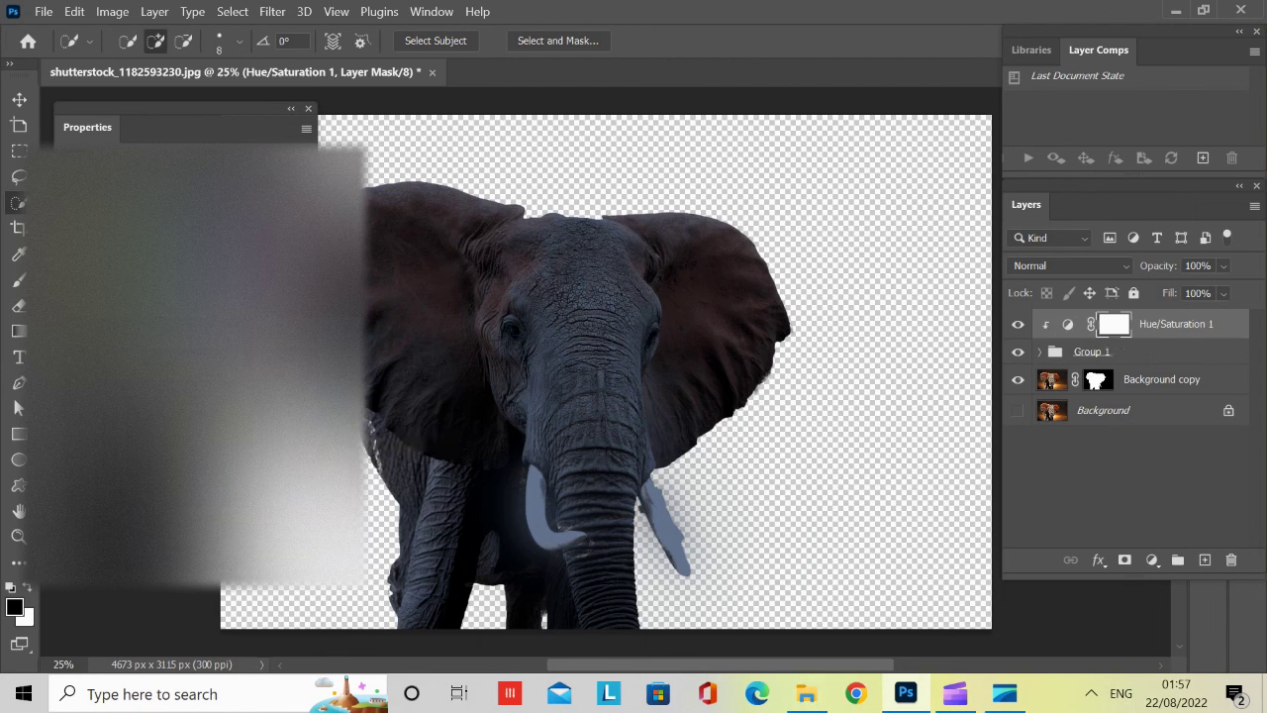
pyautogui.click(138, 435)
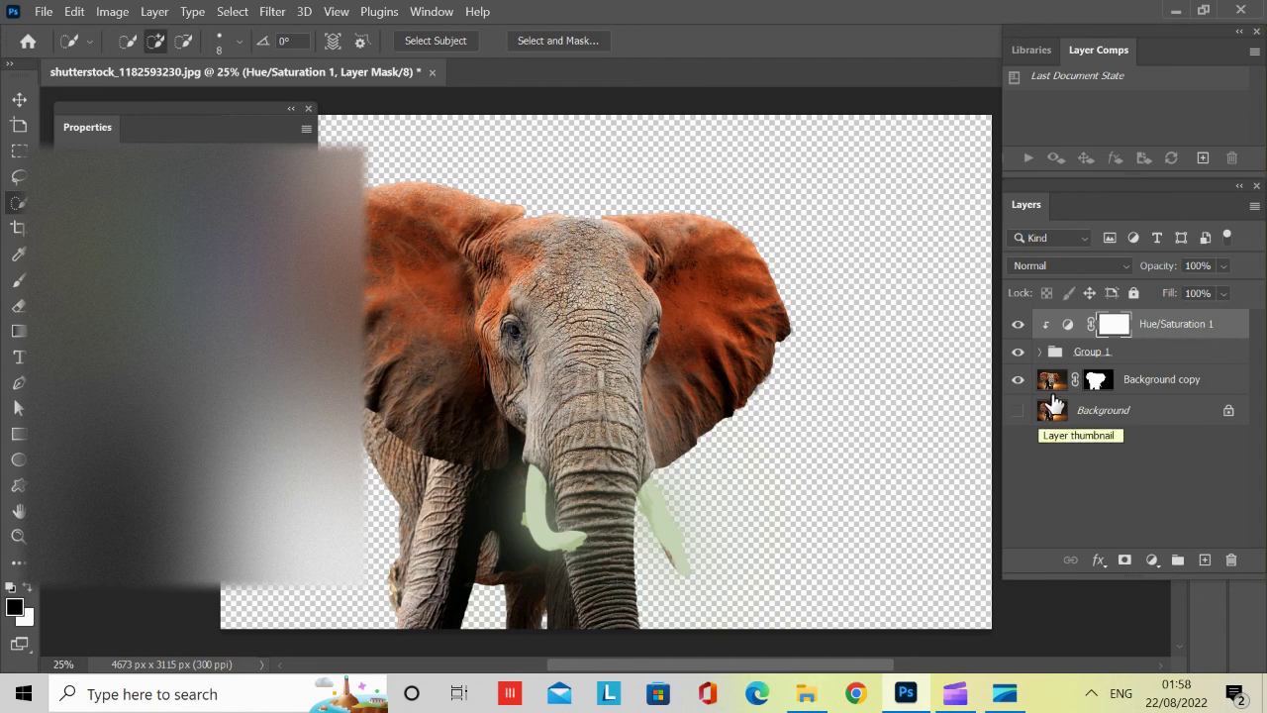
# Select the Background copy layer and add a Curves 1 adjustment layer directly above it
pyautogui.click(1152, 386)
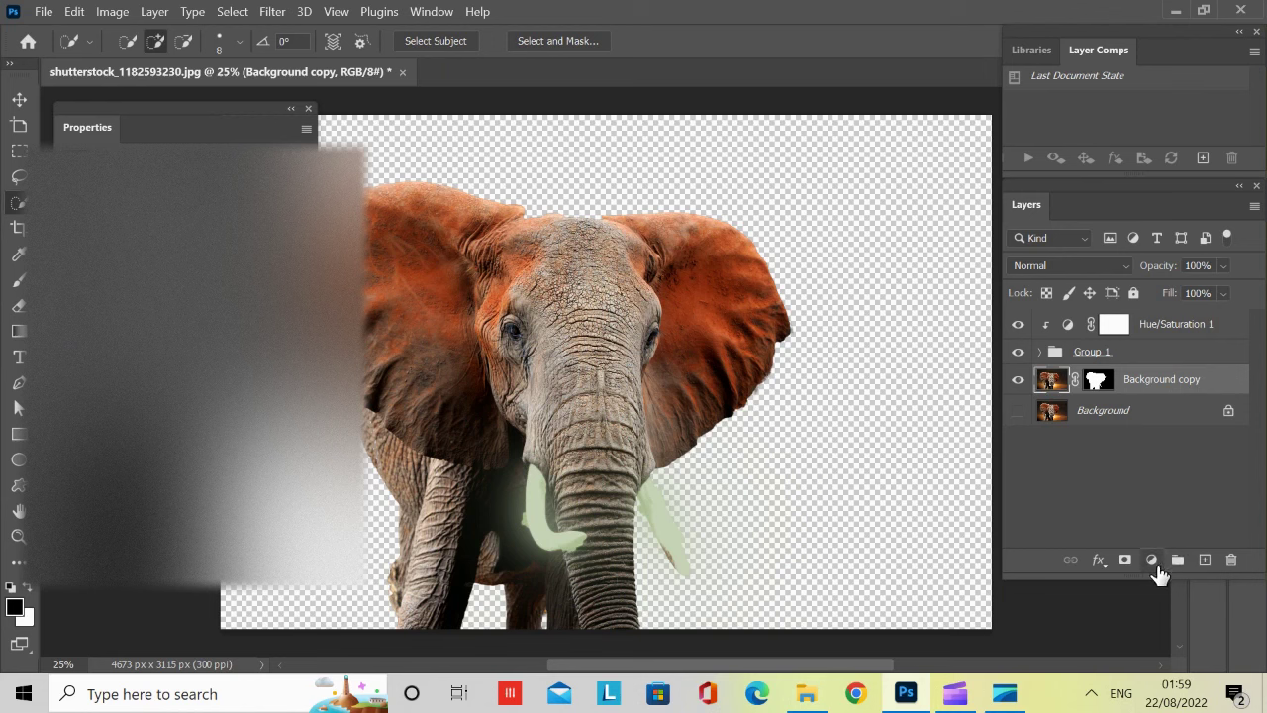
pyautogui.click(1152, 561)
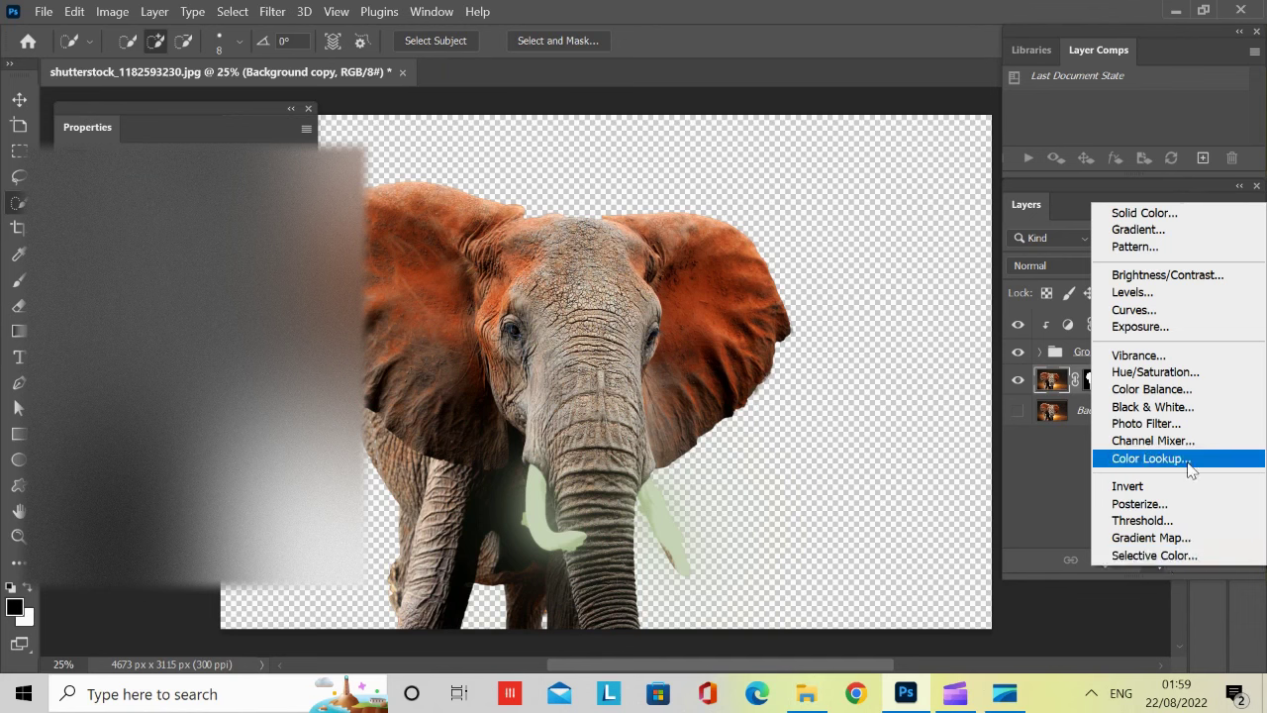
pyautogui.click(1149, 311)
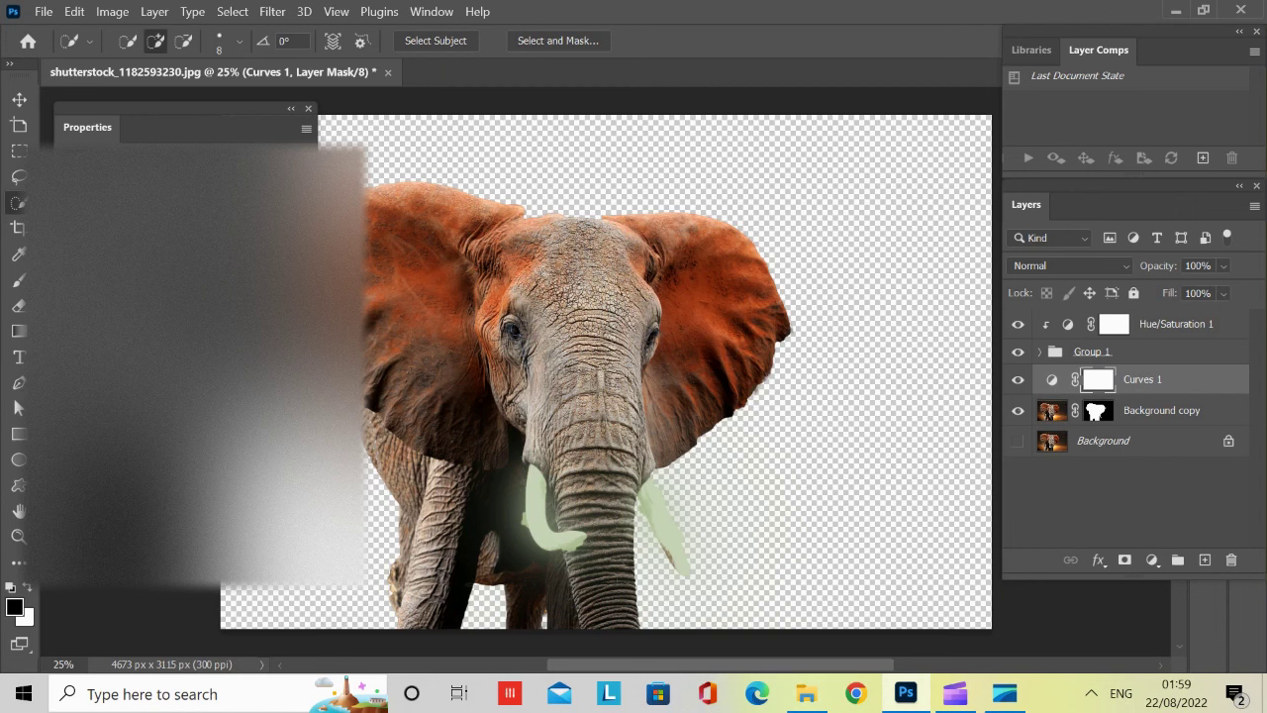
# Clip Curves 1 to the Background copy elephant with Ctrl+Alt+G and close its Properties panel
pyautogui.hotkey('ctrl', 'alt', 'g')
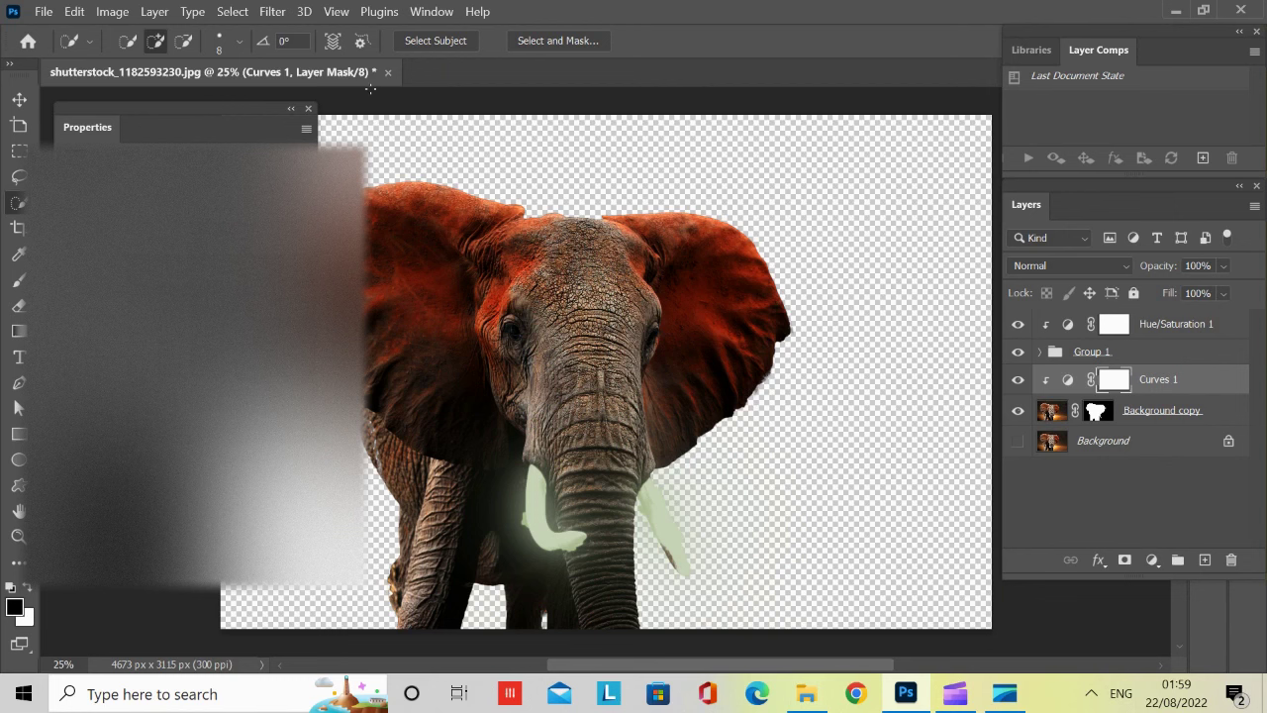
pyautogui.click(308, 109)
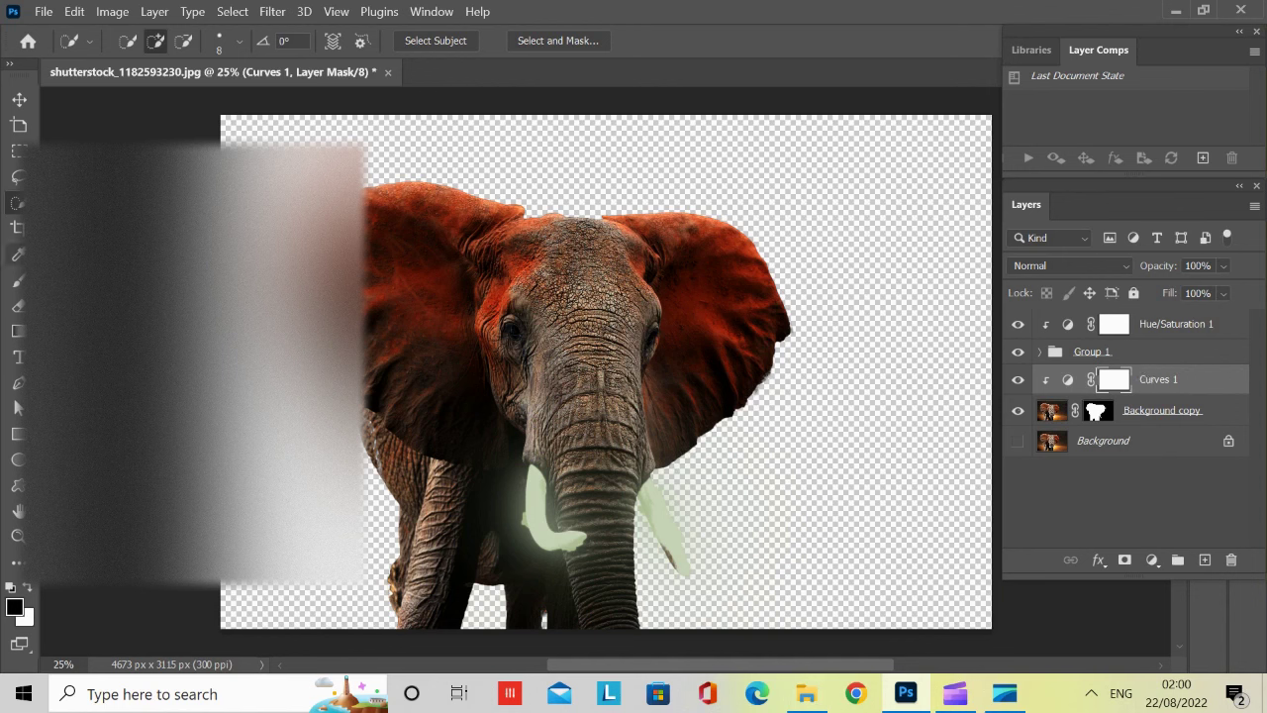
pyautogui.click(18, 280)
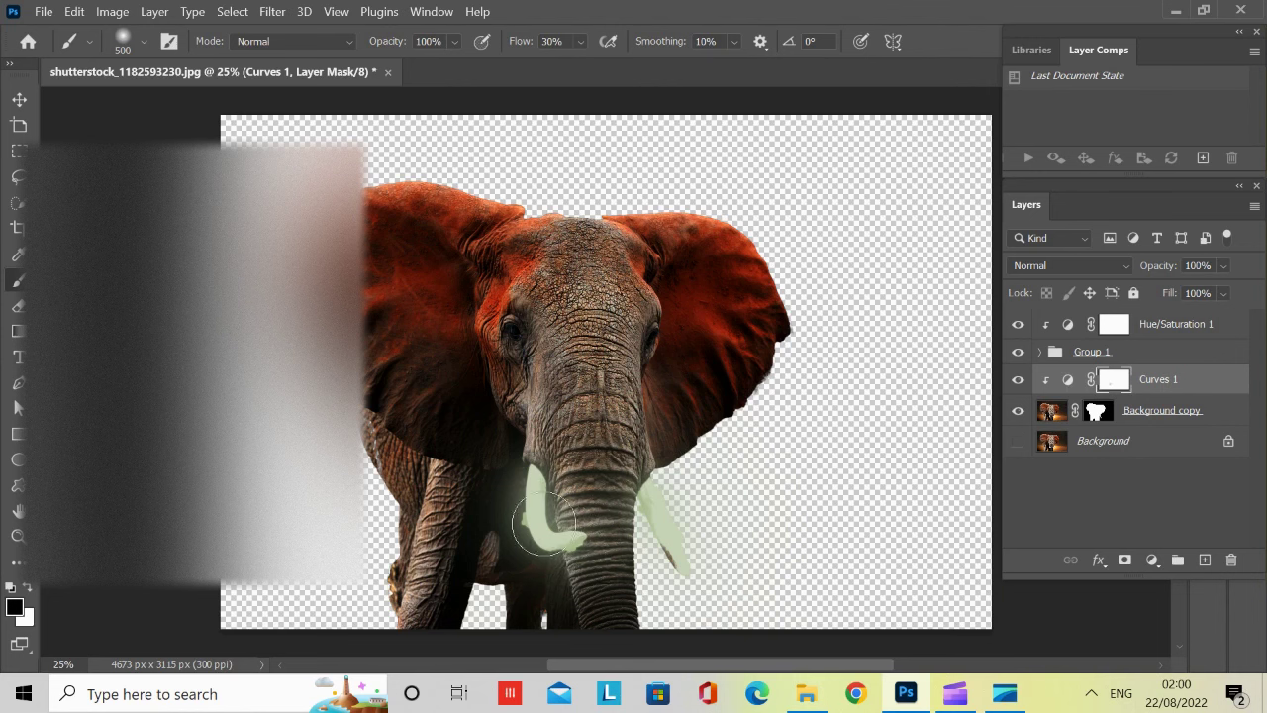
# Paint black into the Curves 1 mask around both tusks so they stay bright
pyautogui.moveTo(544, 521); pyautogui.dragTo(535, 527)
pyautogui.moveTo(648, 495)
pyautogui.mouseDown()
pyautogui.moveTo(694, 532)
pyautogui.moveTo(680, 520)
pyautogui.moveTo(655, 527)
pyautogui.moveTo(692, 575)
pyautogui.moveTo(663, 561)
pyautogui.moveTo(703, 570)
pyautogui.moveTo(685, 556)
pyautogui.moveTo(708, 562)
pyautogui.moveTo(709, 535)
pyautogui.moveTo(667, 518)
pyautogui.moveTo(659, 489)
pyautogui.moveTo(676, 508)
pyautogui.moveTo(579, 526)
pyautogui.moveTo(551, 494)
pyautogui.moveTo(526, 517)
pyautogui.moveTo(540, 548)
pyautogui.moveTo(571, 516)
pyautogui.moveTo(673, 540)
pyautogui.moveTo(677, 508)
pyautogui.moveTo(651, 512)
pyautogui.moveTo(658, 552)
pyautogui.moveTo(666, 530)
pyautogui.moveTo(716, 540)
pyautogui.moveTo(699, 512)
pyautogui.moveTo(670, 518)
pyautogui.mouseUp()
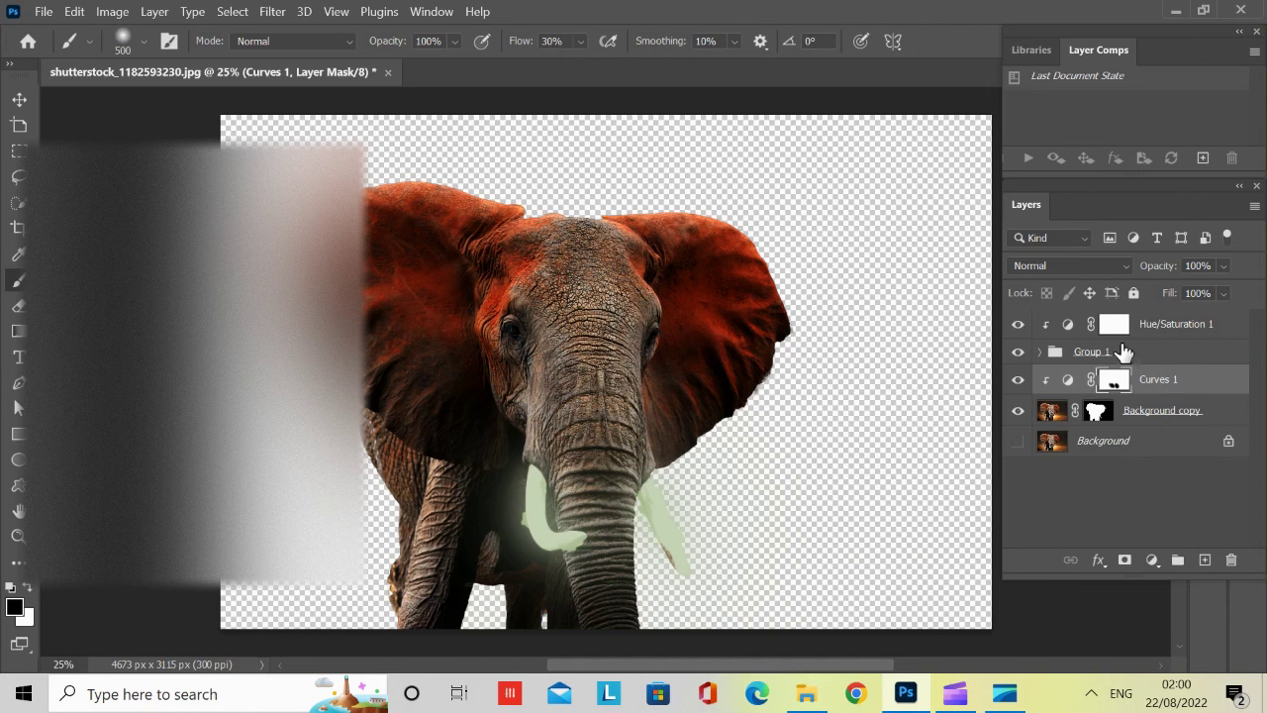
pyautogui.click(1173, 330)
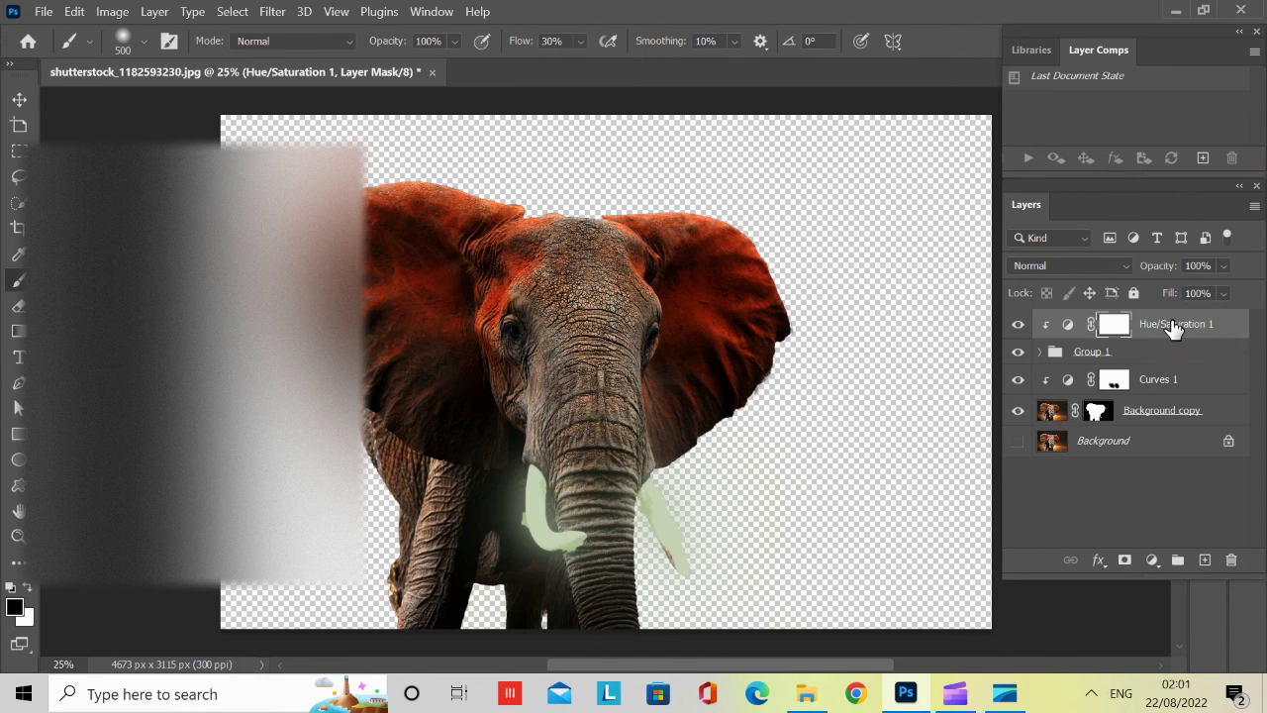
# Duplicate Hue/Saturation 1 and move the unclipped copy just above Curves 1, turning the elephant green
pyautogui.hotkey('ctrl', 'j')
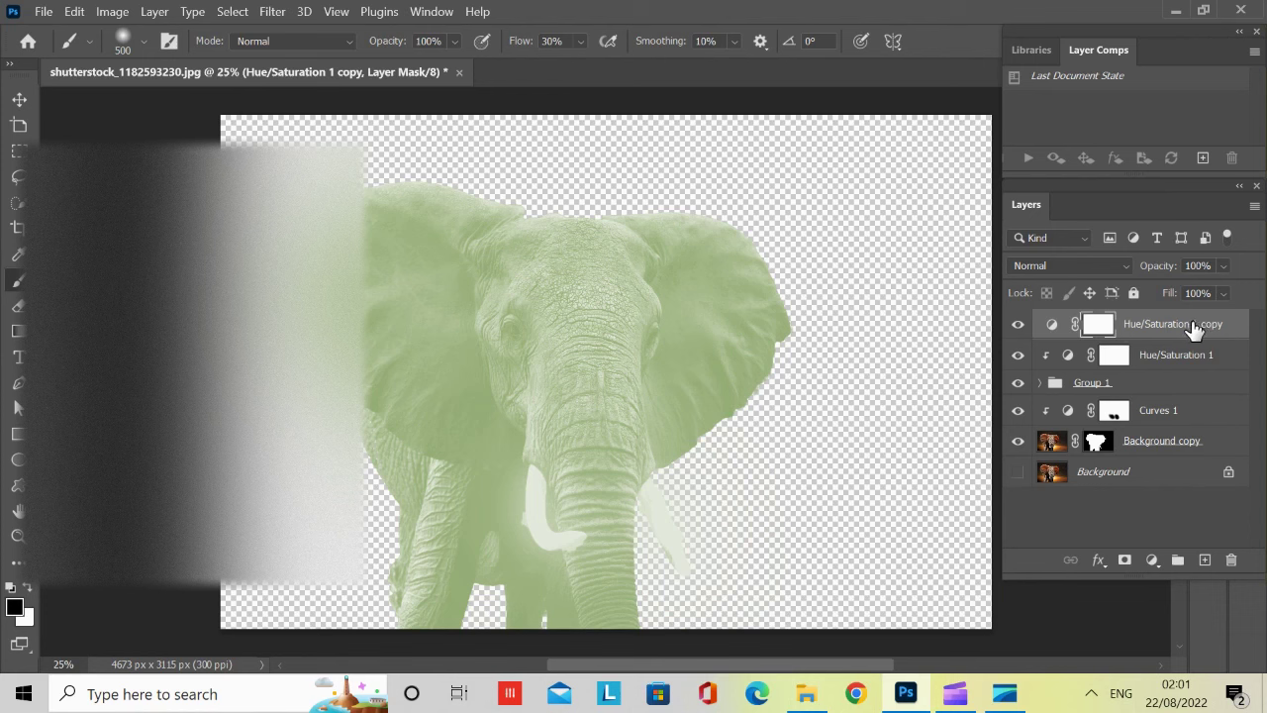
pyautogui.moveTo(1194, 326); pyautogui.dragTo(1182, 404)
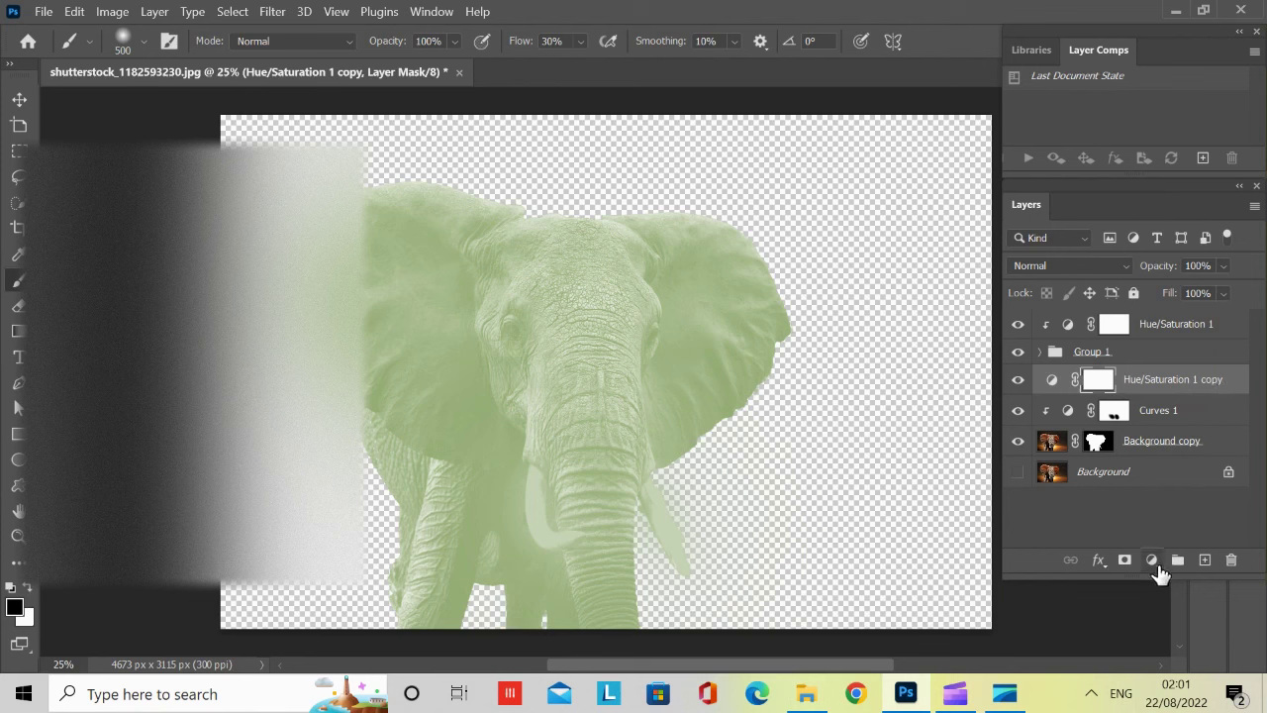
pyautogui.click(1154, 563)
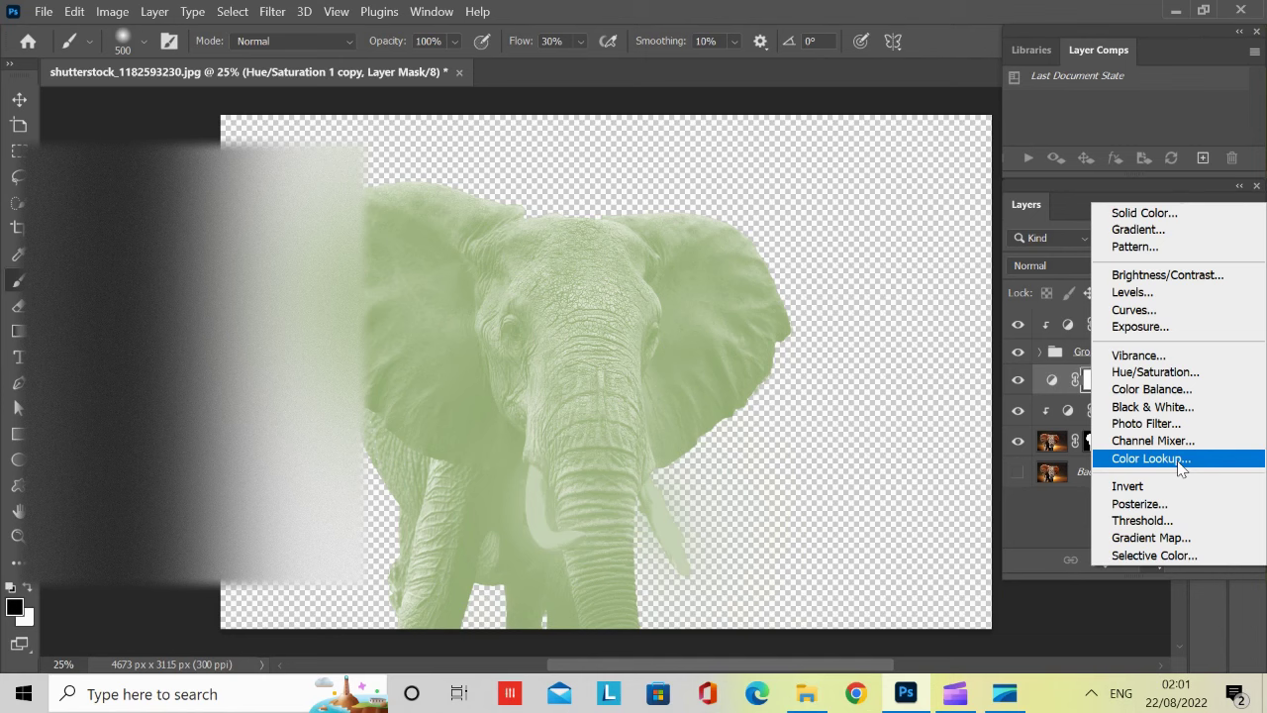
# Add a clipped Color Lookup 2 layer and invert the Hue/Saturation 1 copy's mask to black
pyautogui.click(1148, 458)
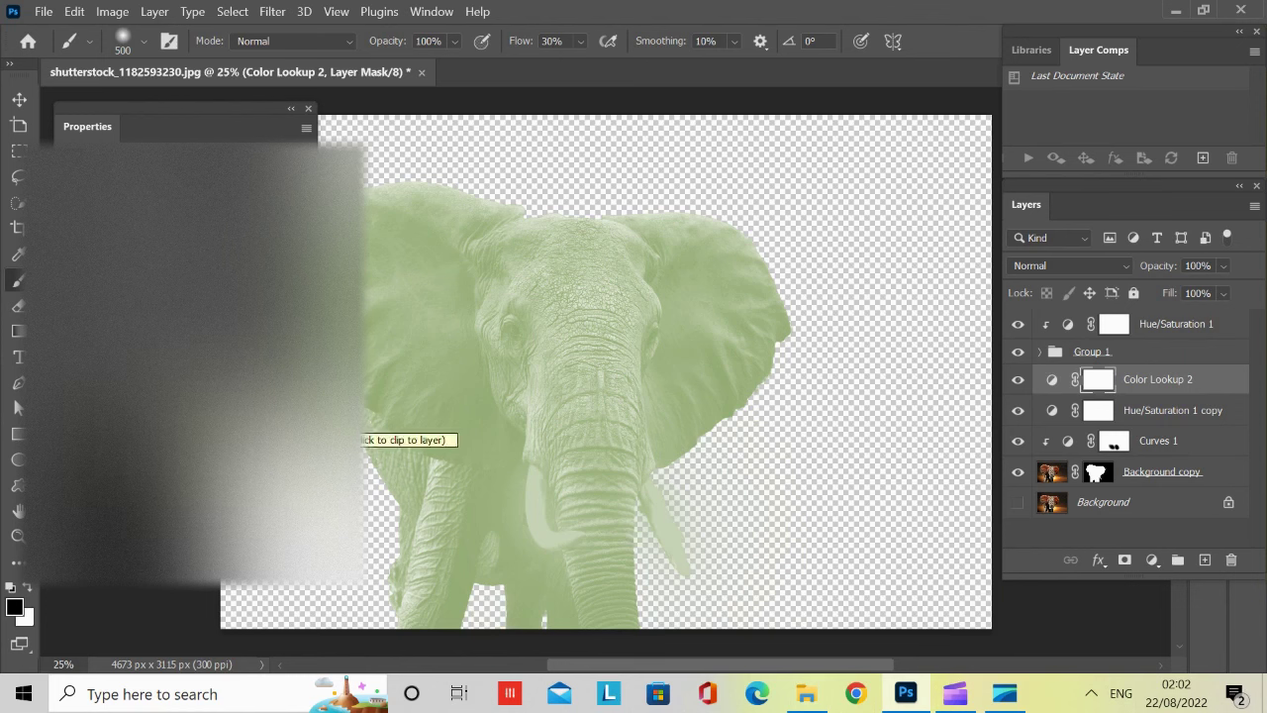
pyautogui.hotkey('ctrl', 'alt', 'g')
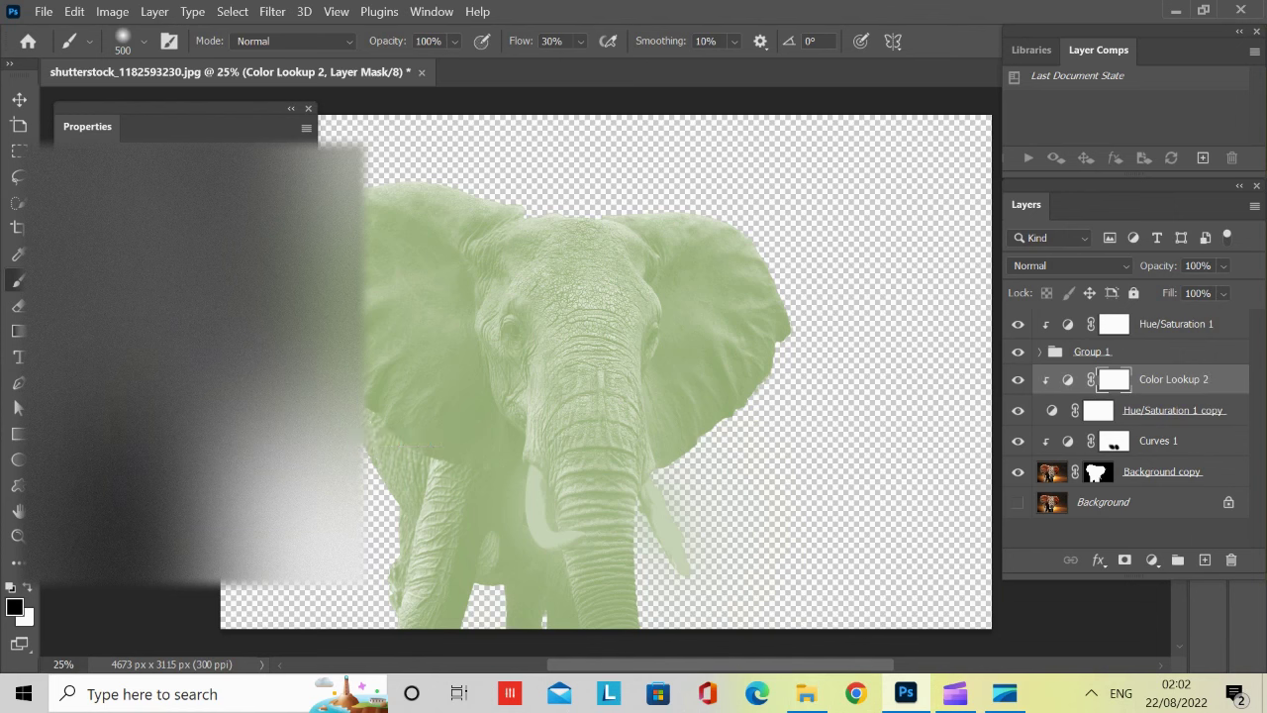
pyautogui.click(309, 107)
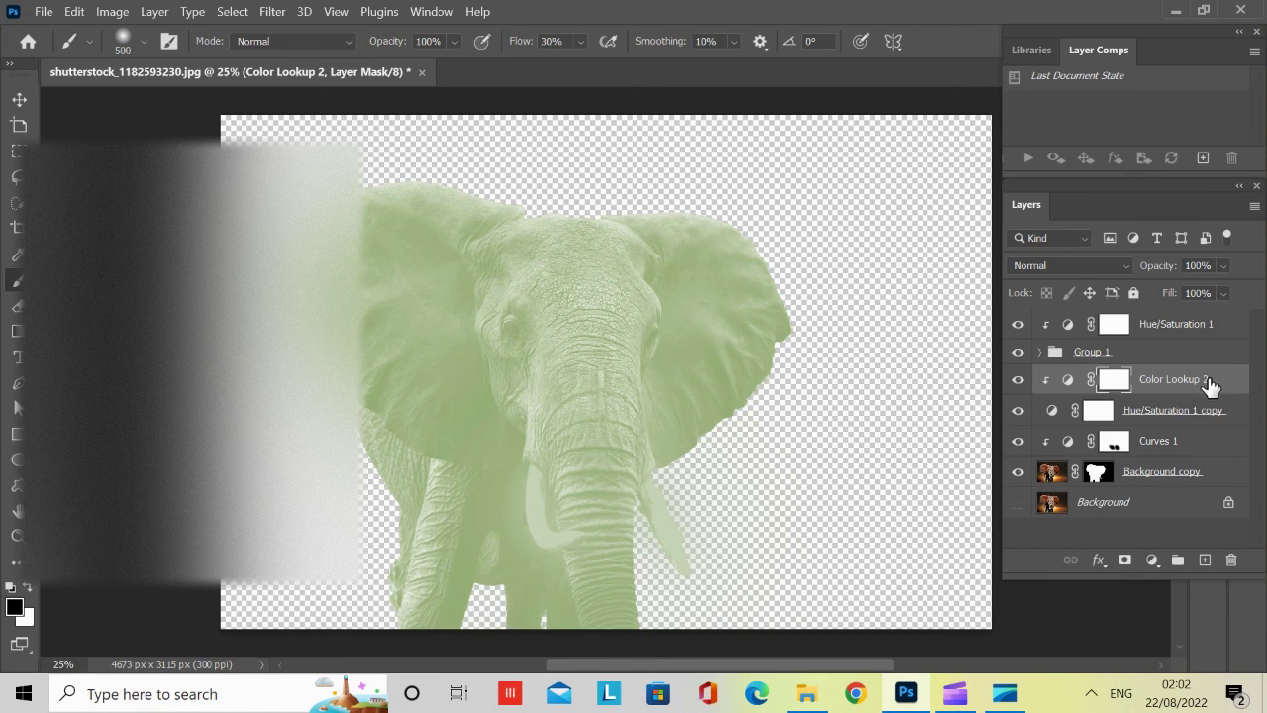
pyautogui.click(1135, 424)
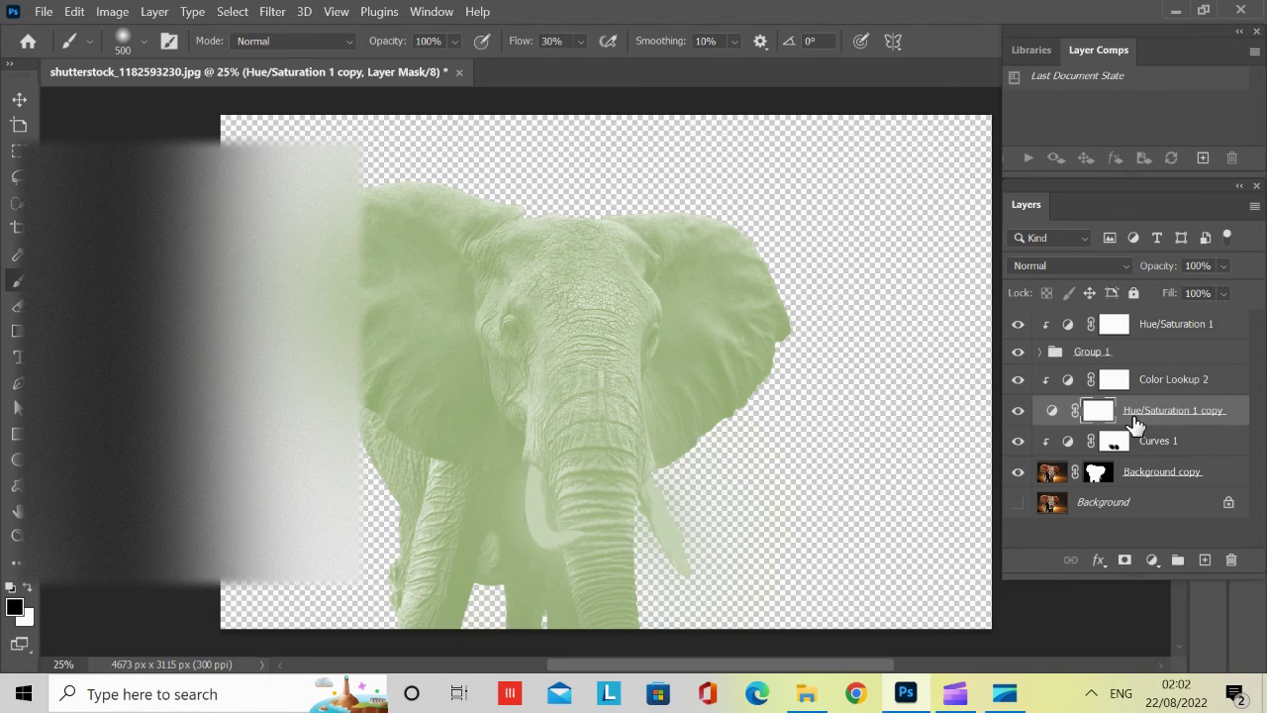
pyautogui.hotkey('ctrl', 'i')
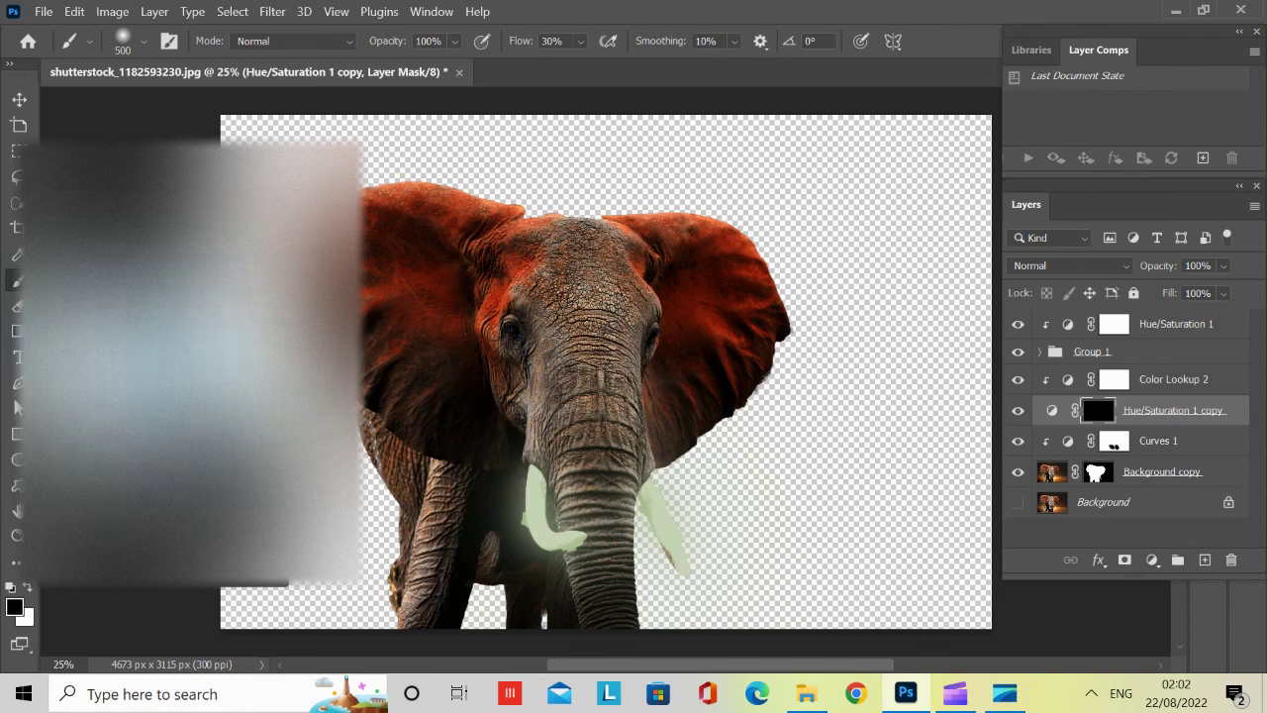
# Set the foreground painting colour to a near-white pinkish tone
pyautogui.click(29, 588)
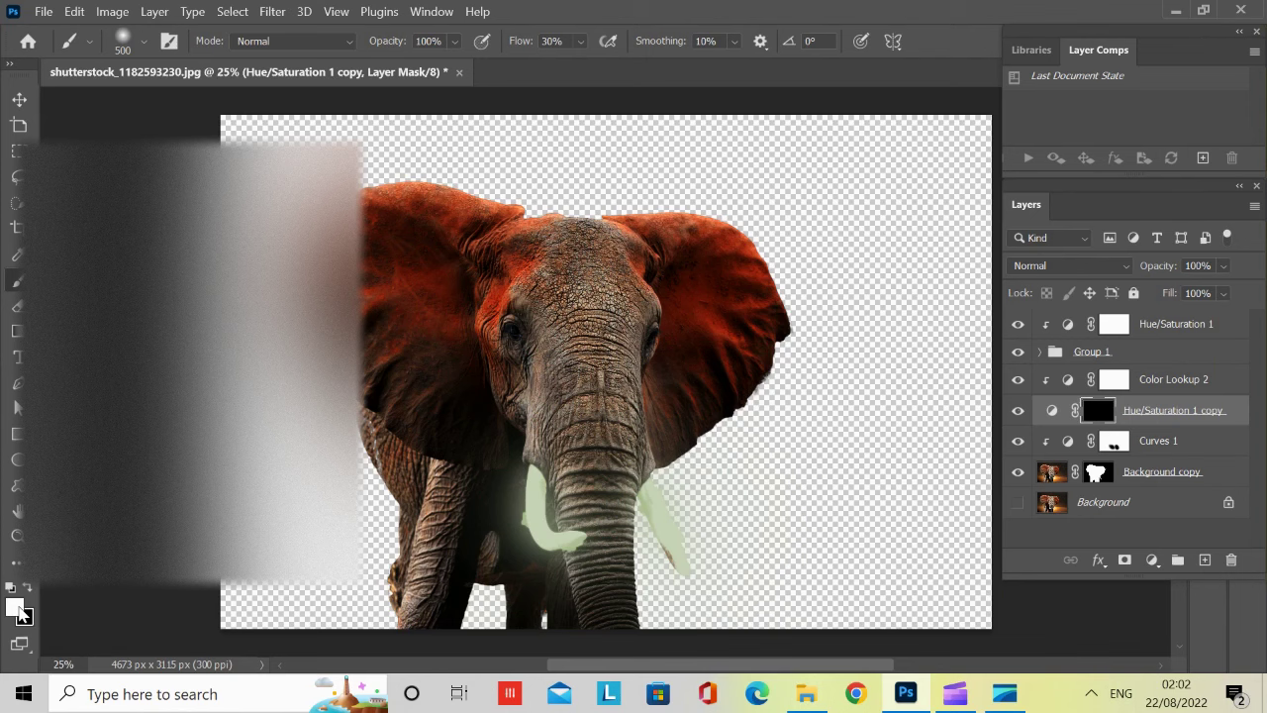
pyautogui.click(22, 614)
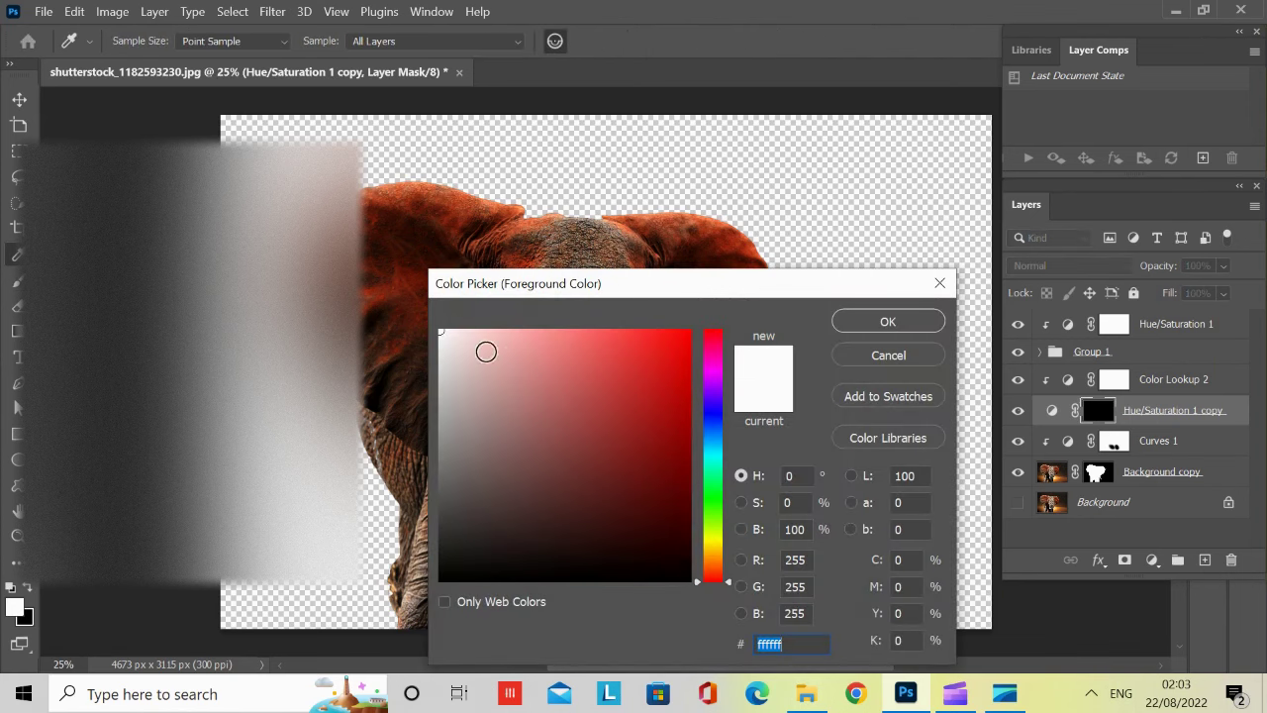
pyautogui.click(446, 337)
pyautogui.click(888, 322)
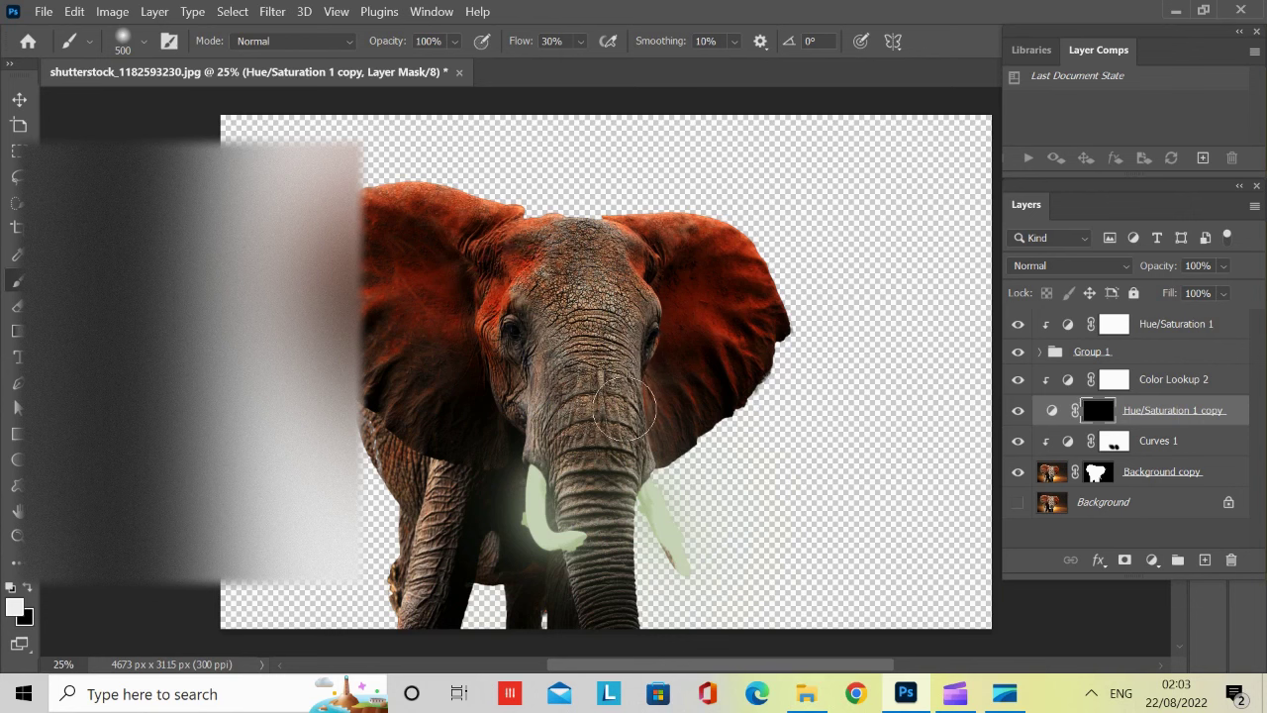
# Brush the near-white glow over both tusks on the Hue/Saturation 1 copy mask
pyautogui.moveTo(518, 481)
pyautogui.mouseDown()
pyautogui.moveTo(546, 521)
pyautogui.moveTo(528, 513)
pyautogui.moveTo(527, 531)
pyautogui.moveTo(586, 550)
pyautogui.mouseUp()
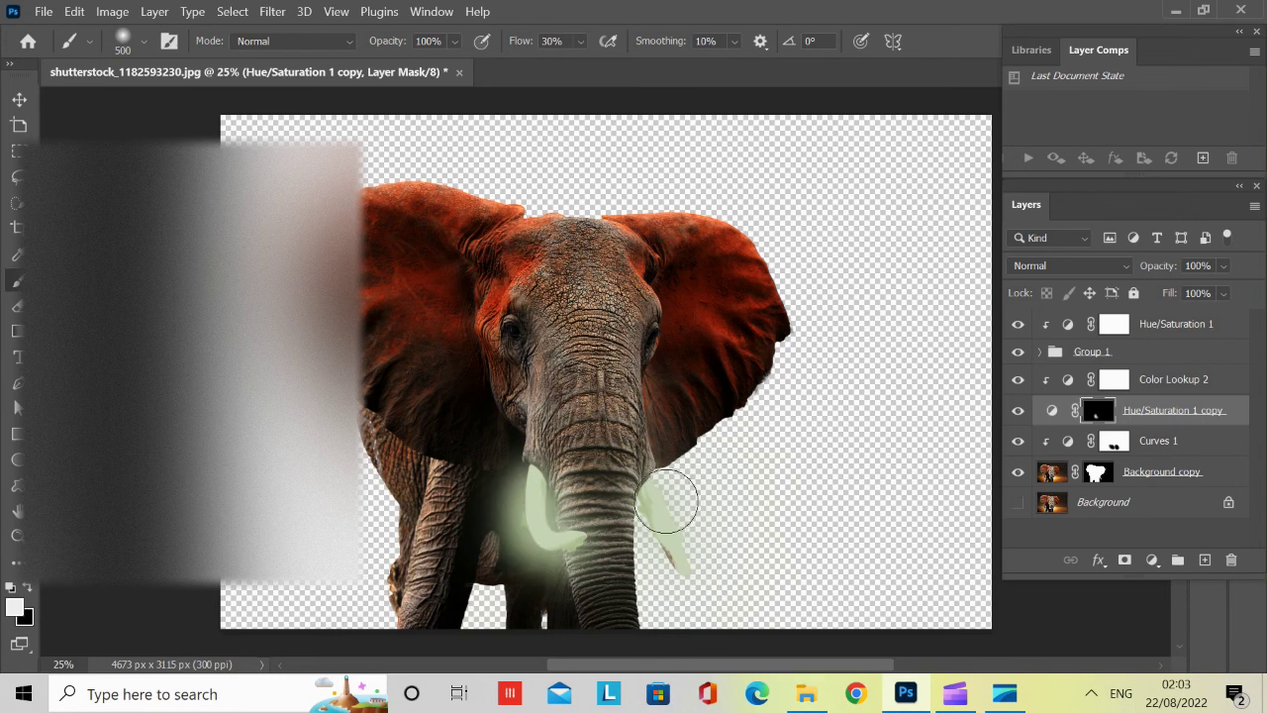
pyautogui.moveTo(666, 501)
pyautogui.mouseDown()
pyautogui.moveTo(679, 548)
pyautogui.moveTo(656, 508)
pyautogui.mouseUp()
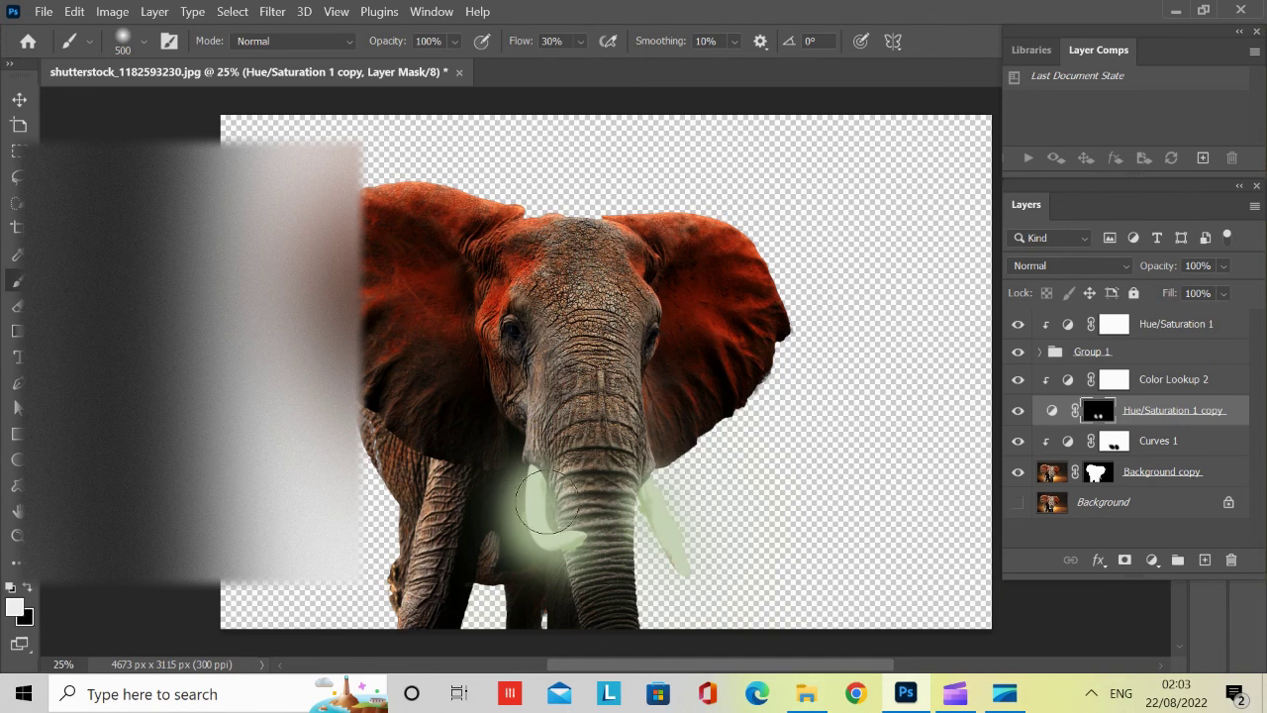
pyautogui.moveTo(546, 503); pyautogui.dragTo(590, 542)
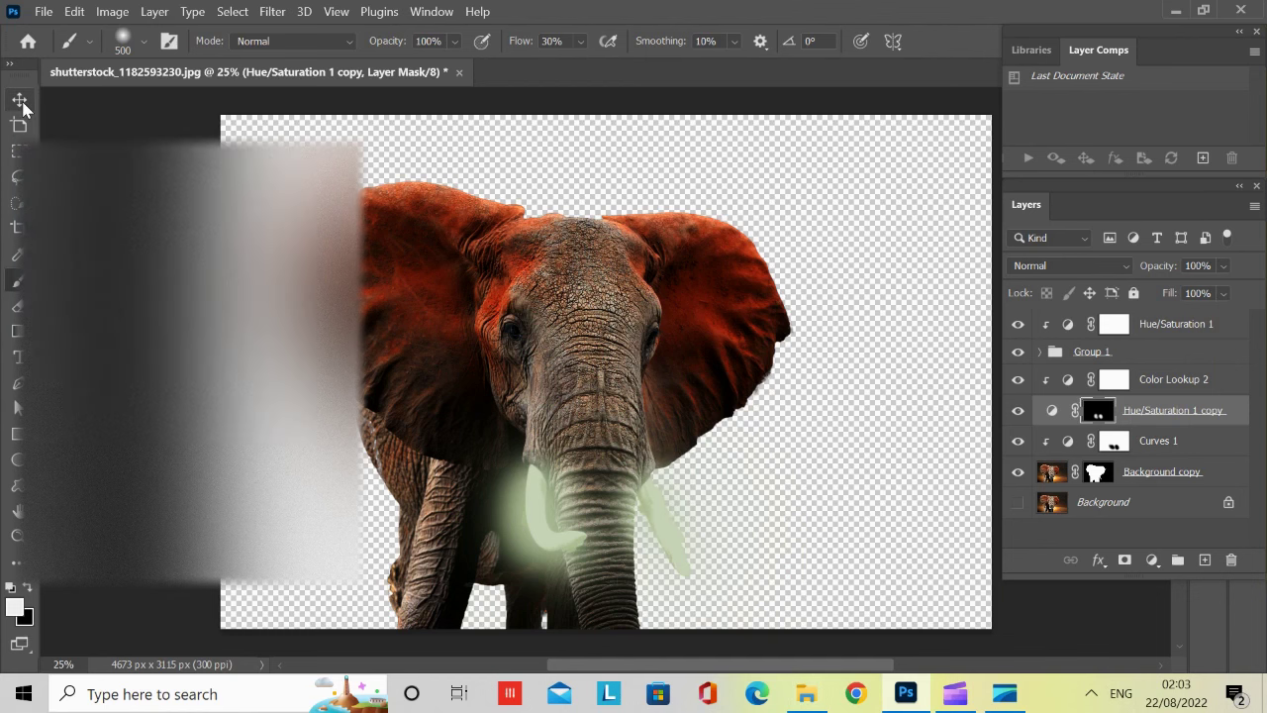
pyautogui.click(20, 100)
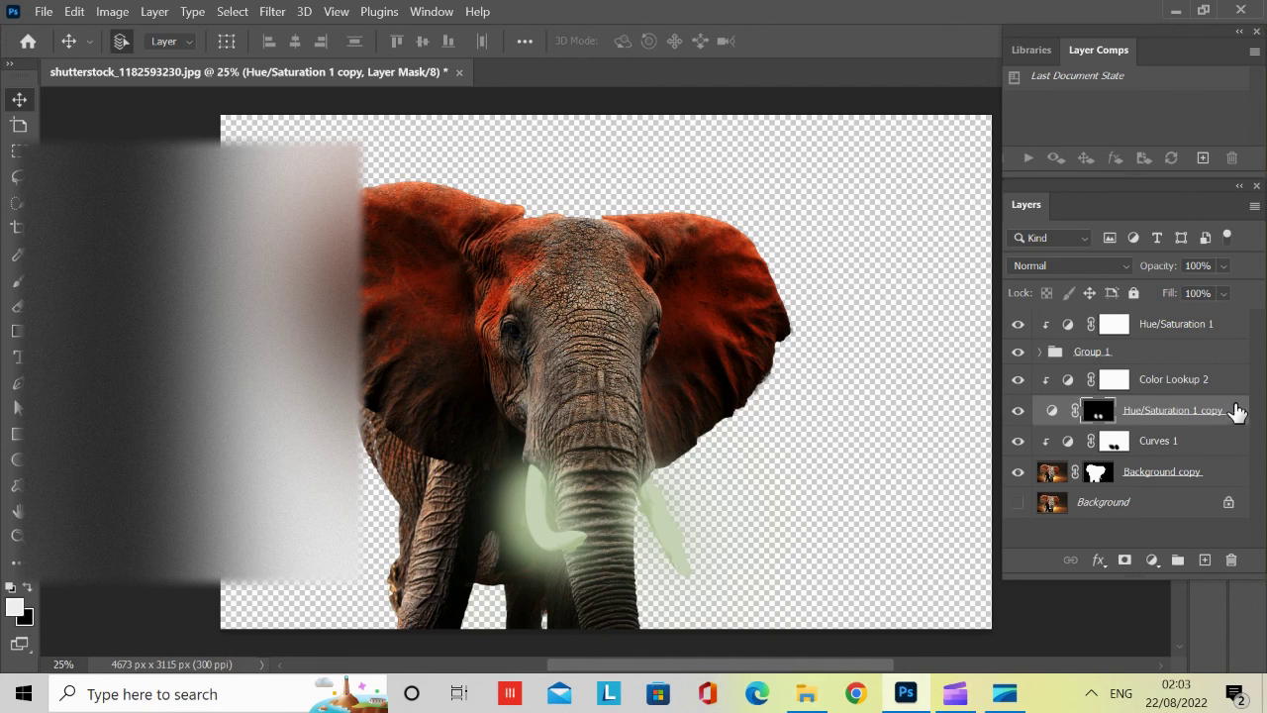
# Reset the colours, select Hue/Saturation 1, and make the sunset Background layer visible again
pyautogui.hotkey('ctrl', '2')
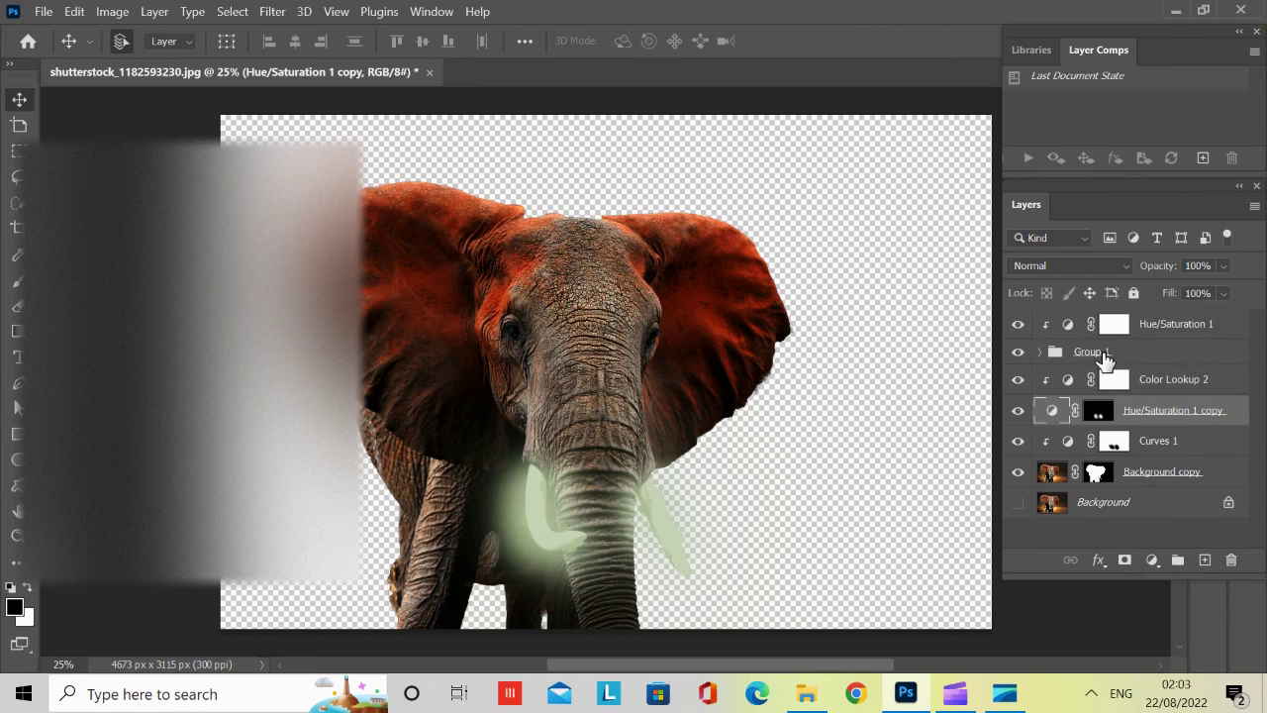
pyautogui.click(1170, 331)
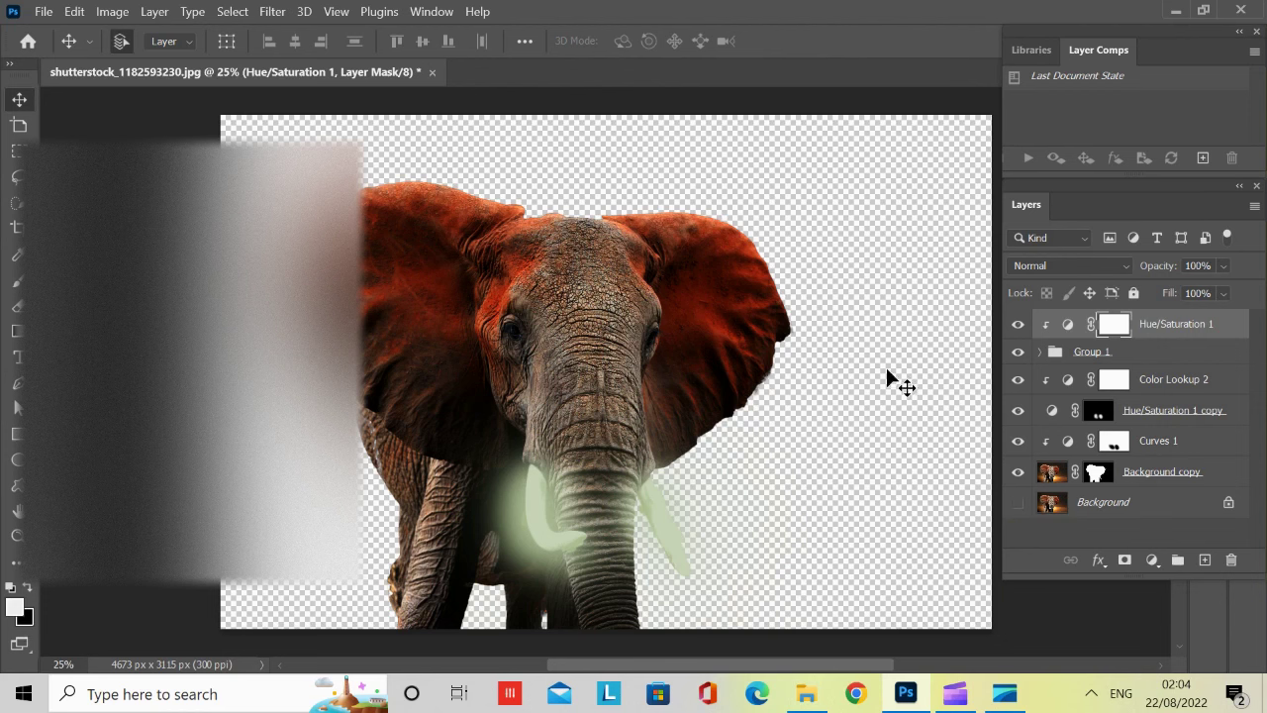
pyautogui.click(1019, 503)
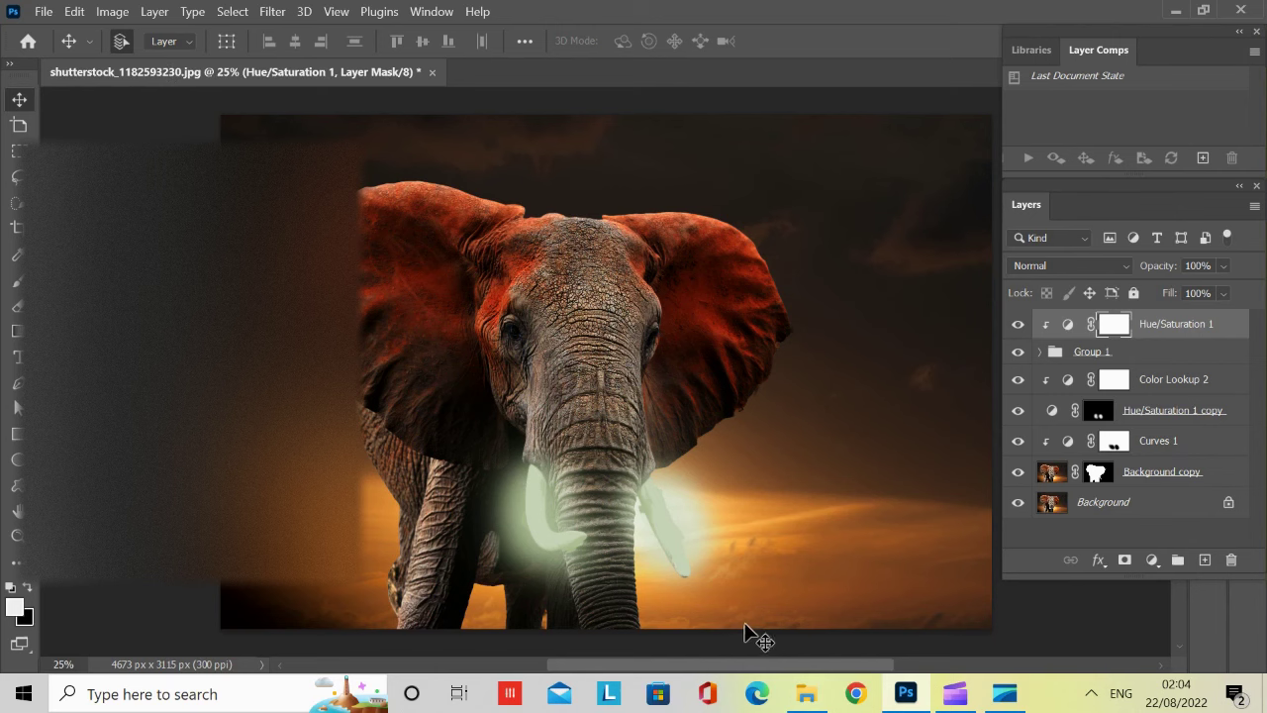
# Drag the stars JPG from a restored File Explorer window onto the Photoshop canvas
pyautogui.moveTo(804, 700)
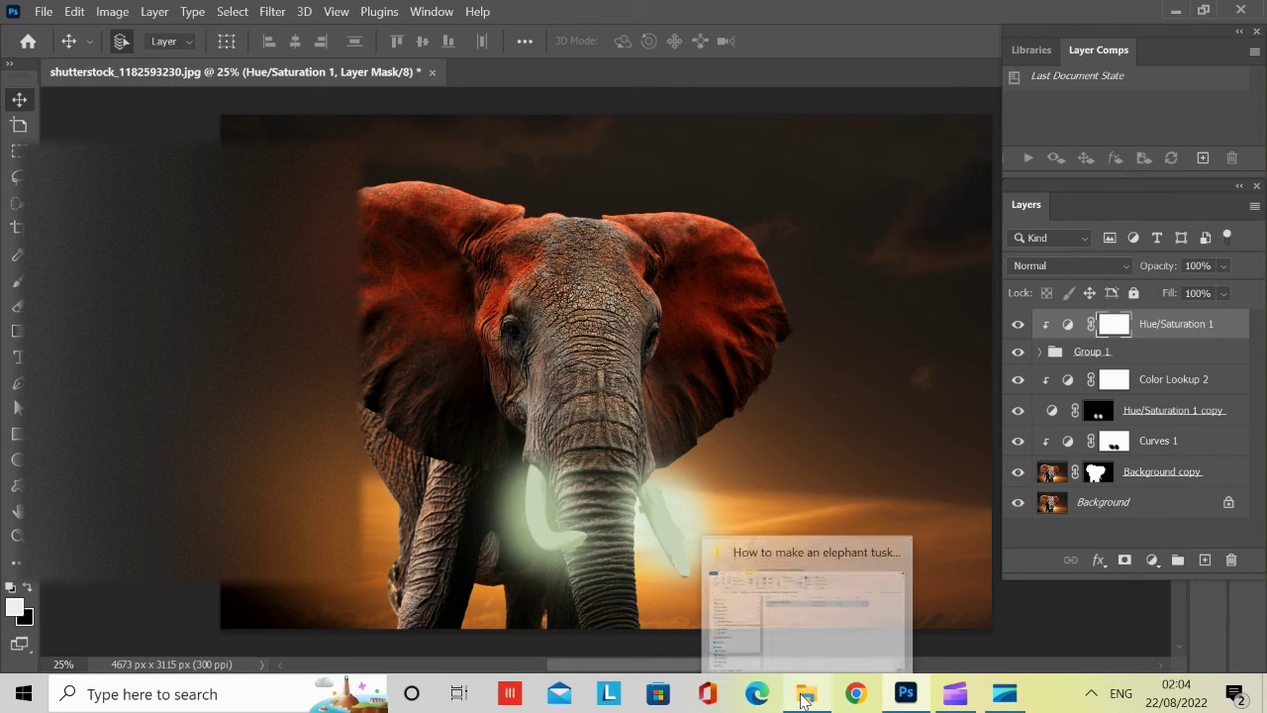
pyautogui.click(824, 629)
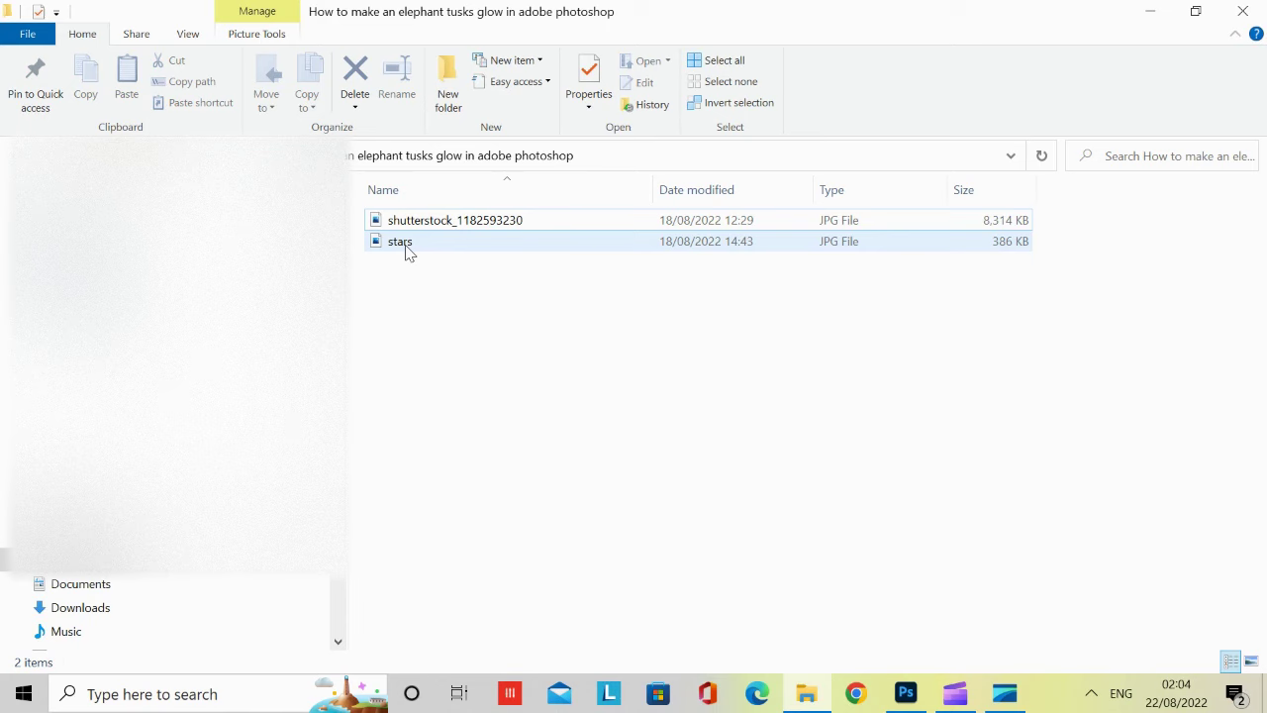
pyautogui.click(1195, 11)
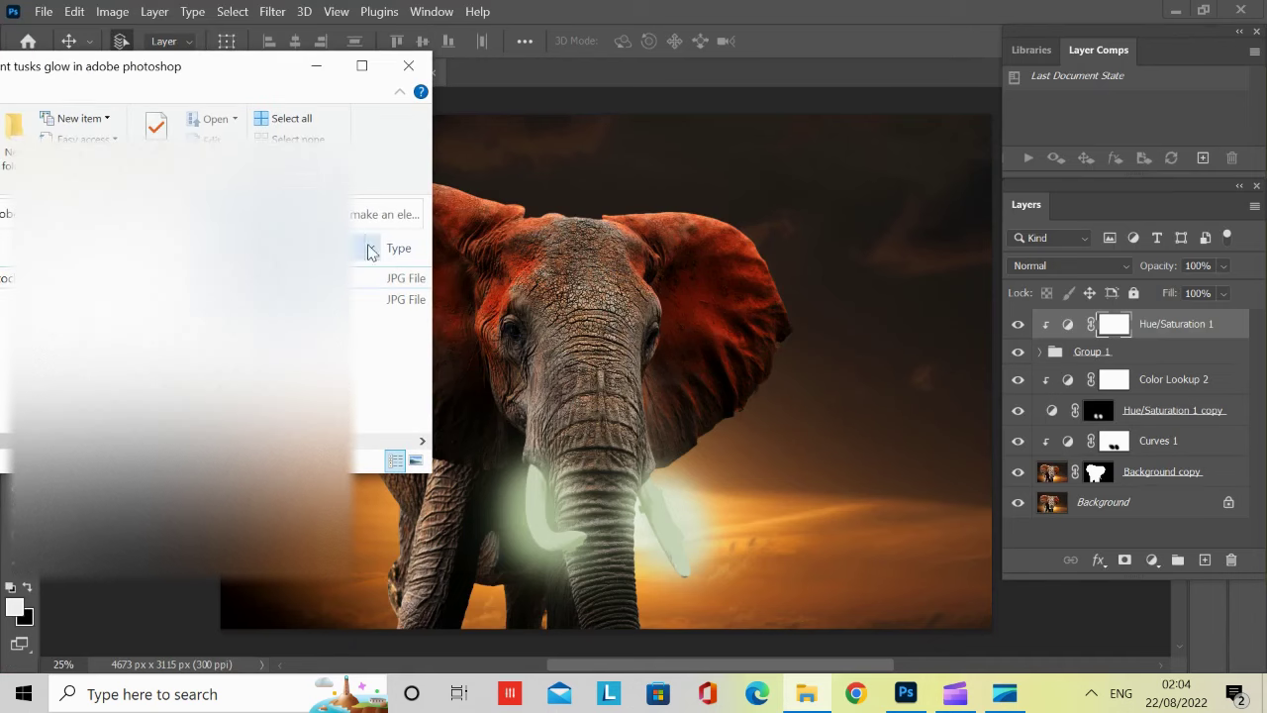
pyautogui.moveTo(230, 66); pyautogui.dragTo(322, 47)
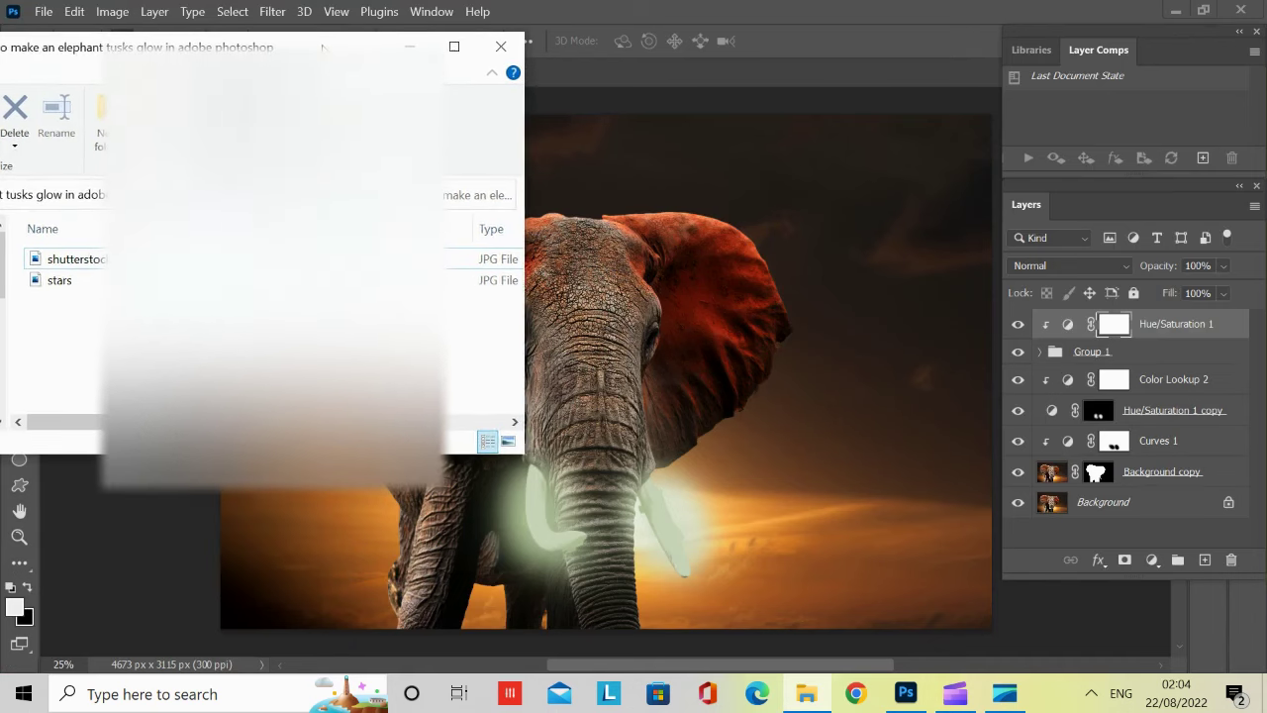
pyautogui.moveTo(65, 282); pyautogui.dragTo(702, 261)
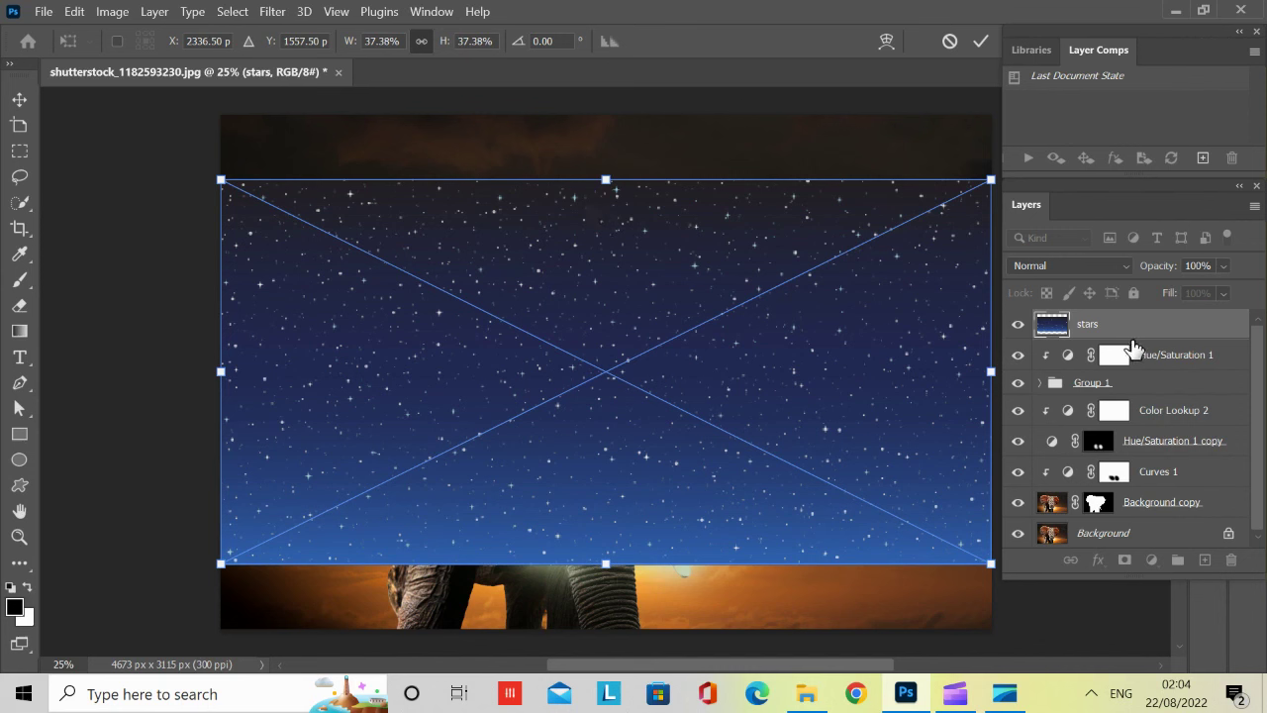
# Set the stars layer to Screen blend mode and scale it to about 50% to fill the canvas
pyautogui.click(1129, 266)
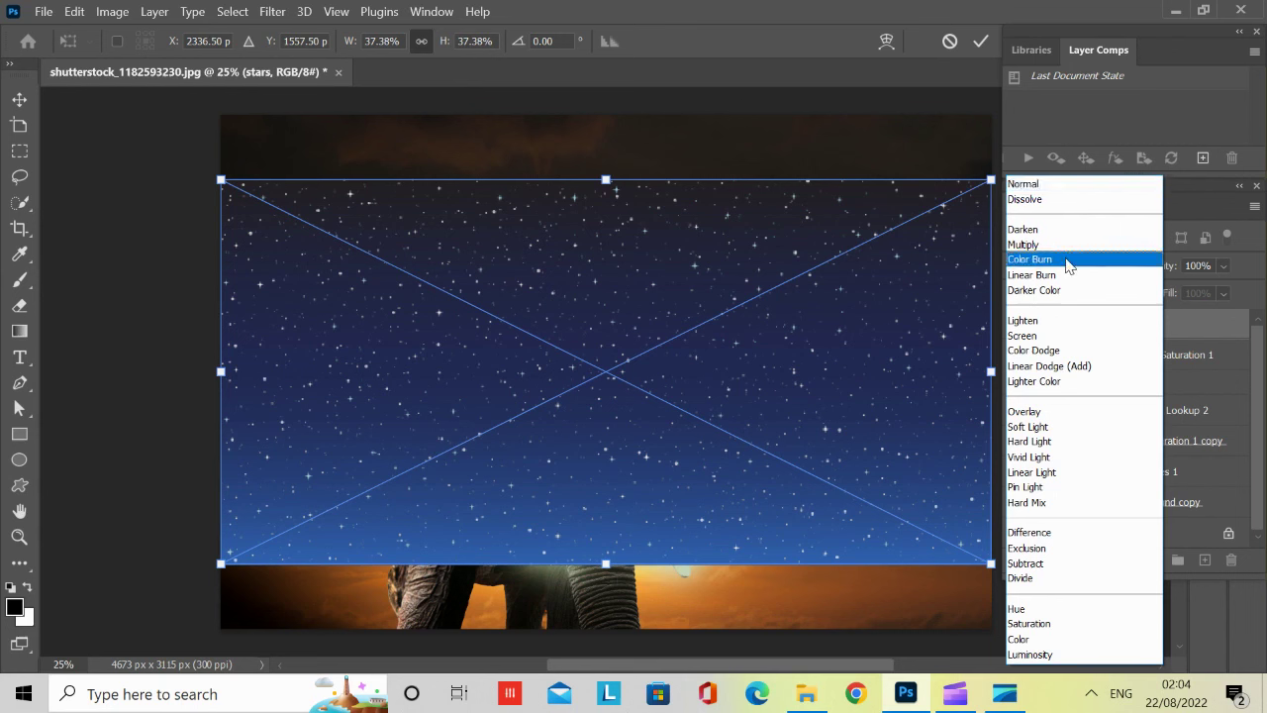
pyautogui.click(1035, 336)
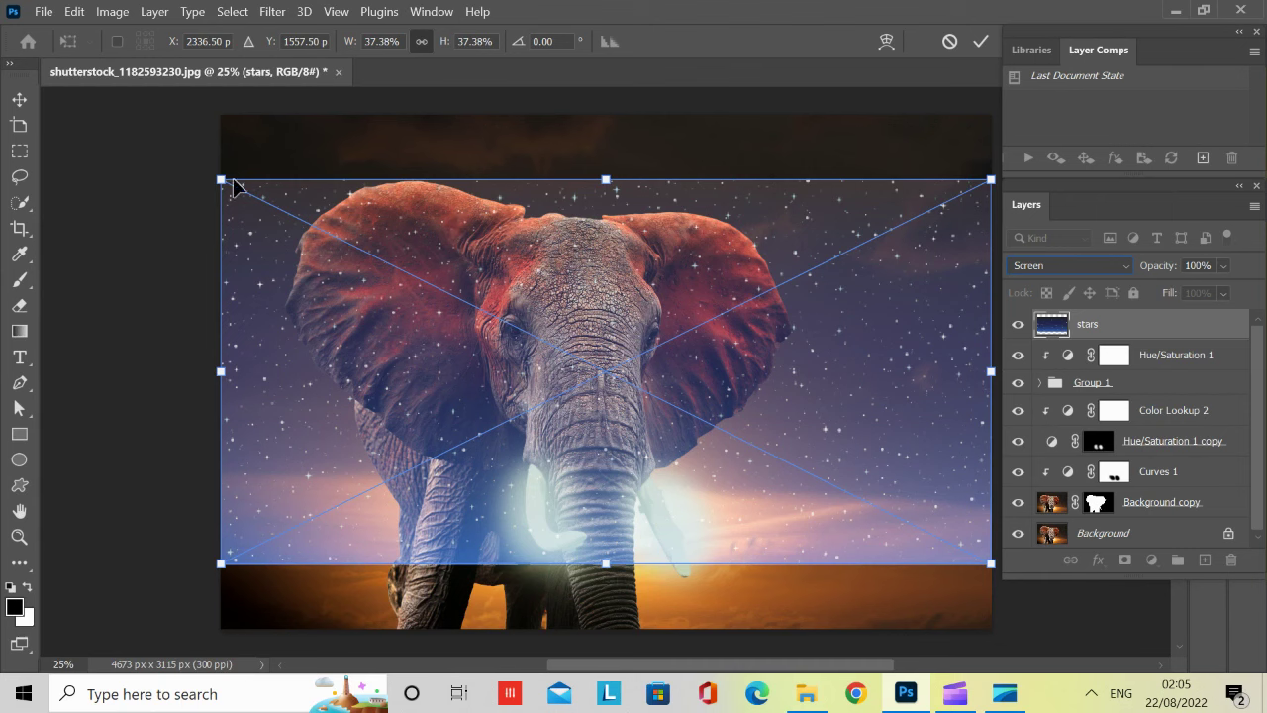
pyautogui.moveTo(219, 179); pyautogui.dragTo(124, 131)
pyautogui.moveTo(990, 130); pyautogui.dragTo(1017, 99)
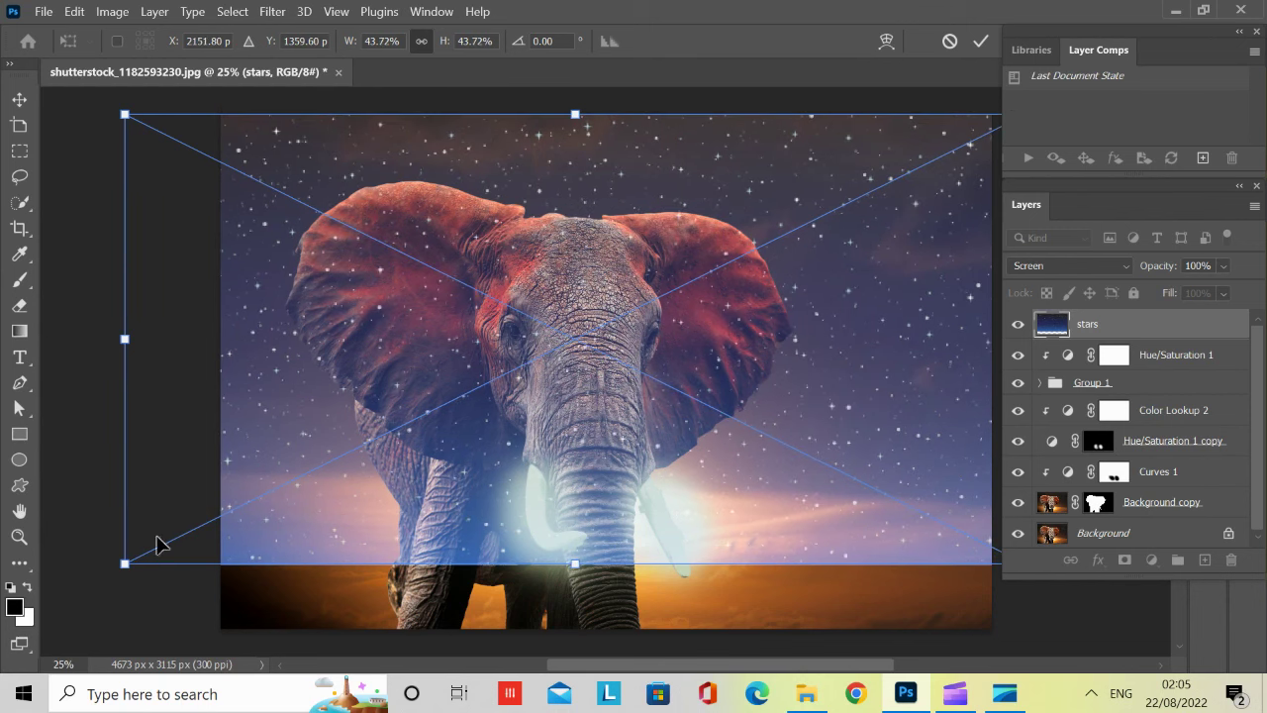
pyautogui.moveTo(123, 562); pyautogui.dragTo(43, 603)
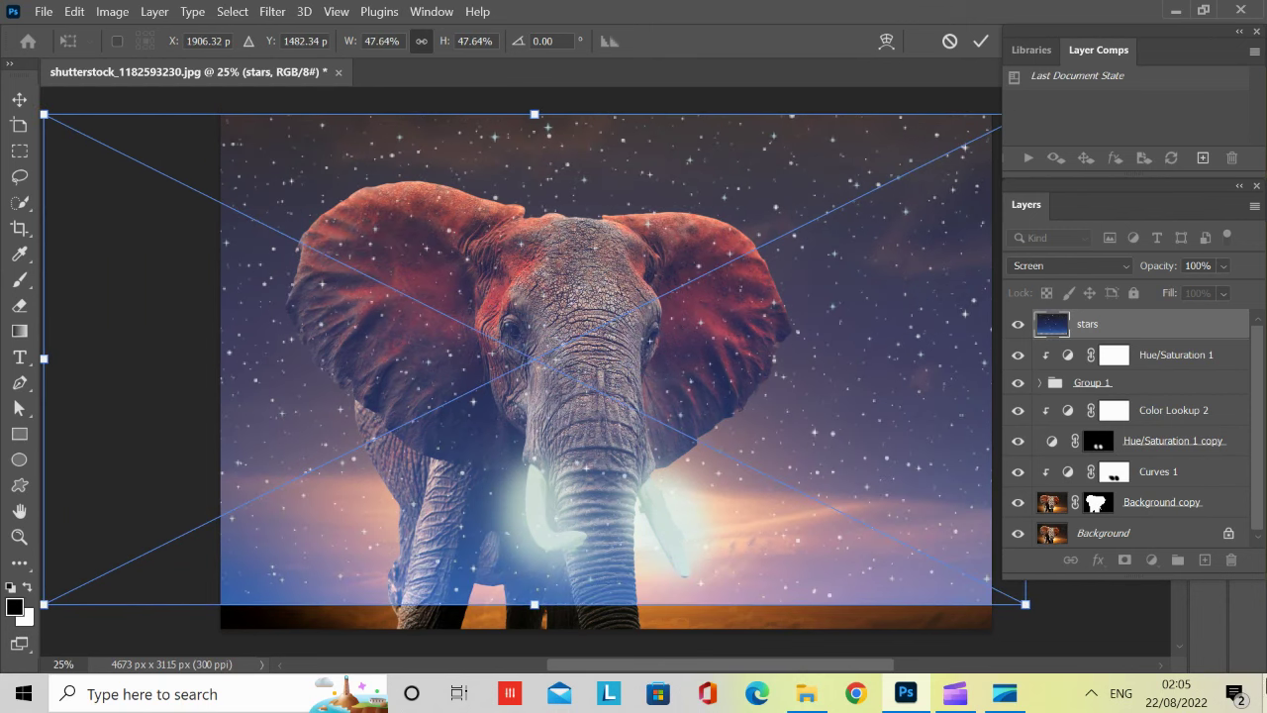
pyautogui.moveTo(1026, 604); pyautogui.dragTo(1075, 650)
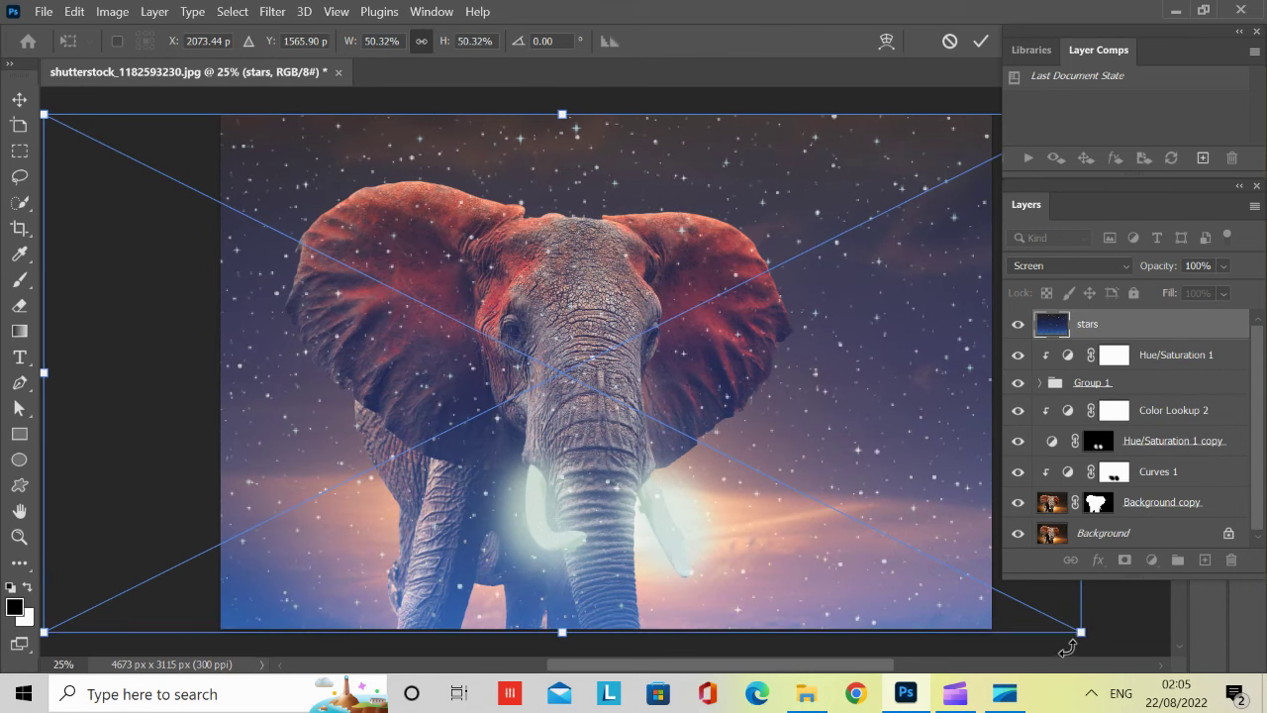
pyautogui.moveTo(562, 629); pyautogui.dragTo(567, 626)
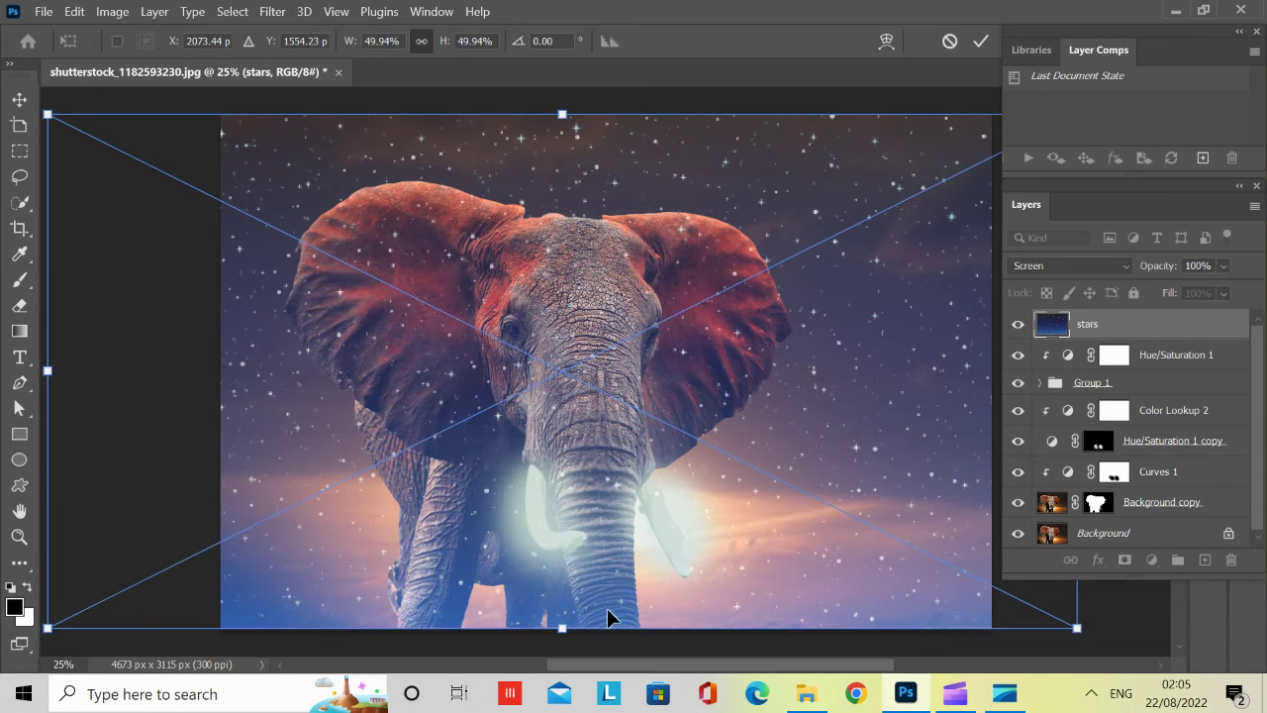
# Commit the stars resize, then add a layer mask and invert it to black to hide all stars
pyautogui.click(980, 43)
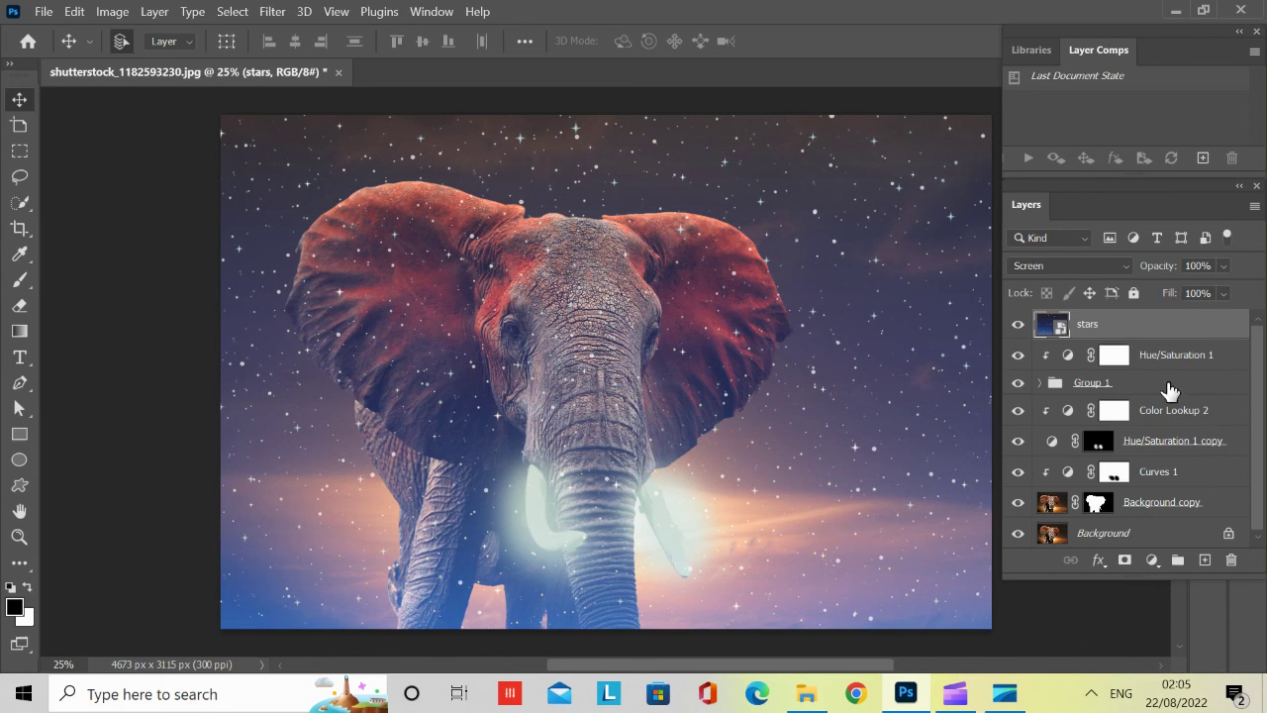
pyautogui.click(1124, 560)
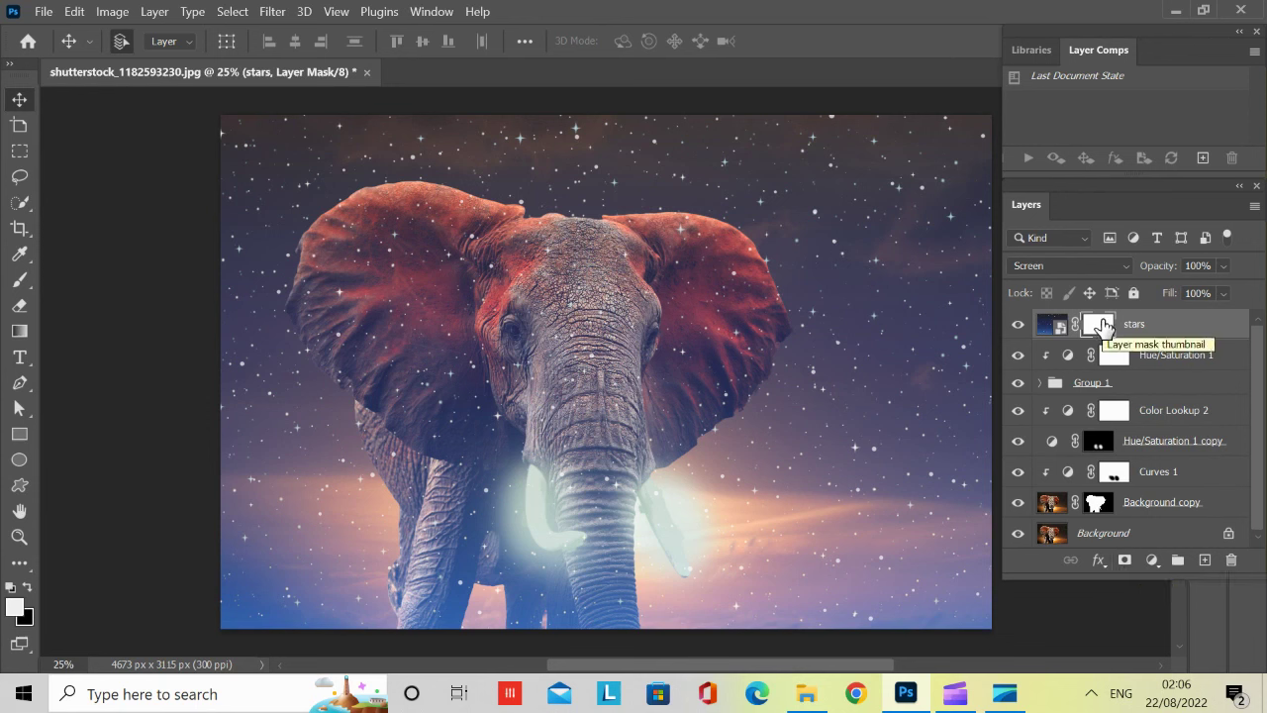
pyautogui.hotkey('ctrl', 'i')
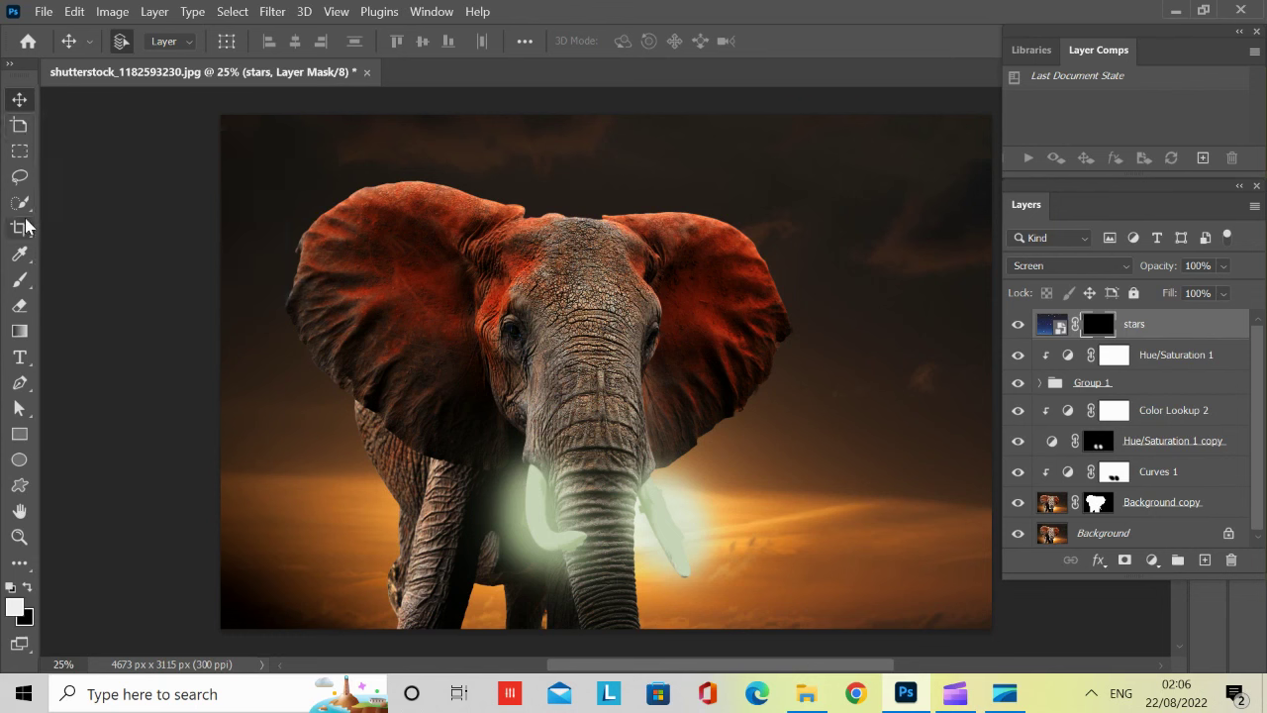
# Select the Brush tool with a near-white foreground colour
pyautogui.click(31, 292)
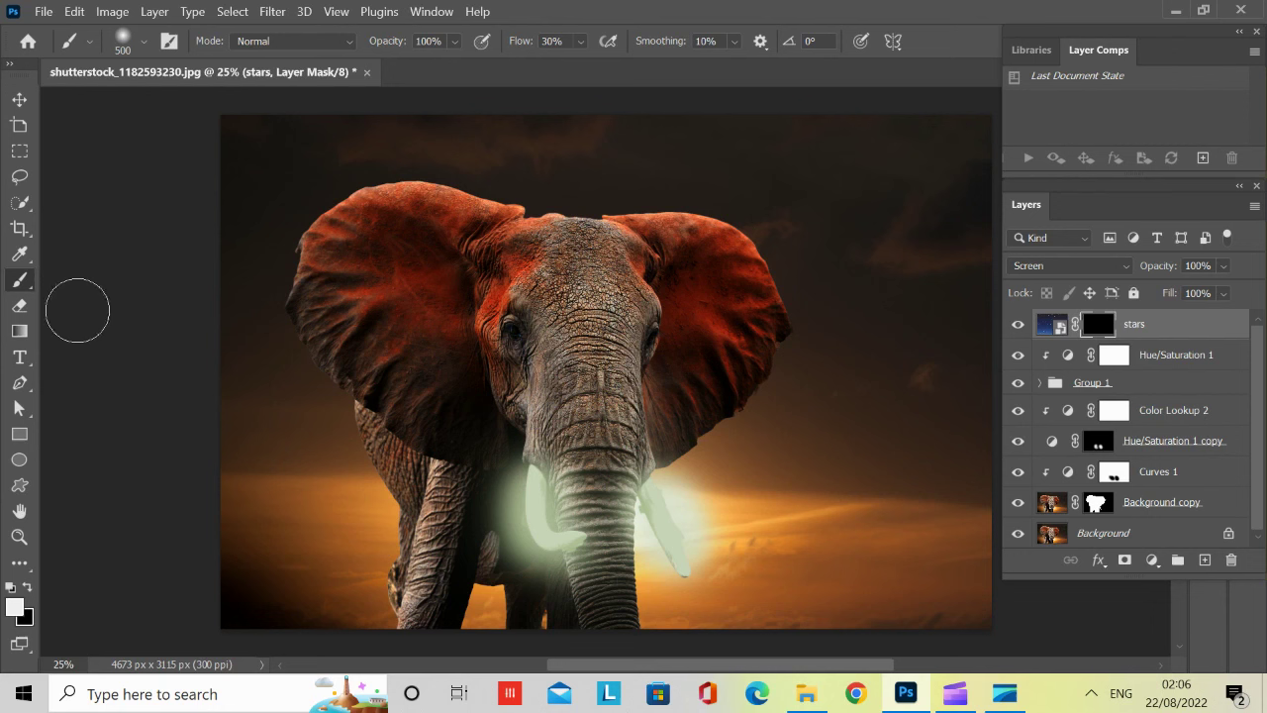
pyautogui.click(16, 606)
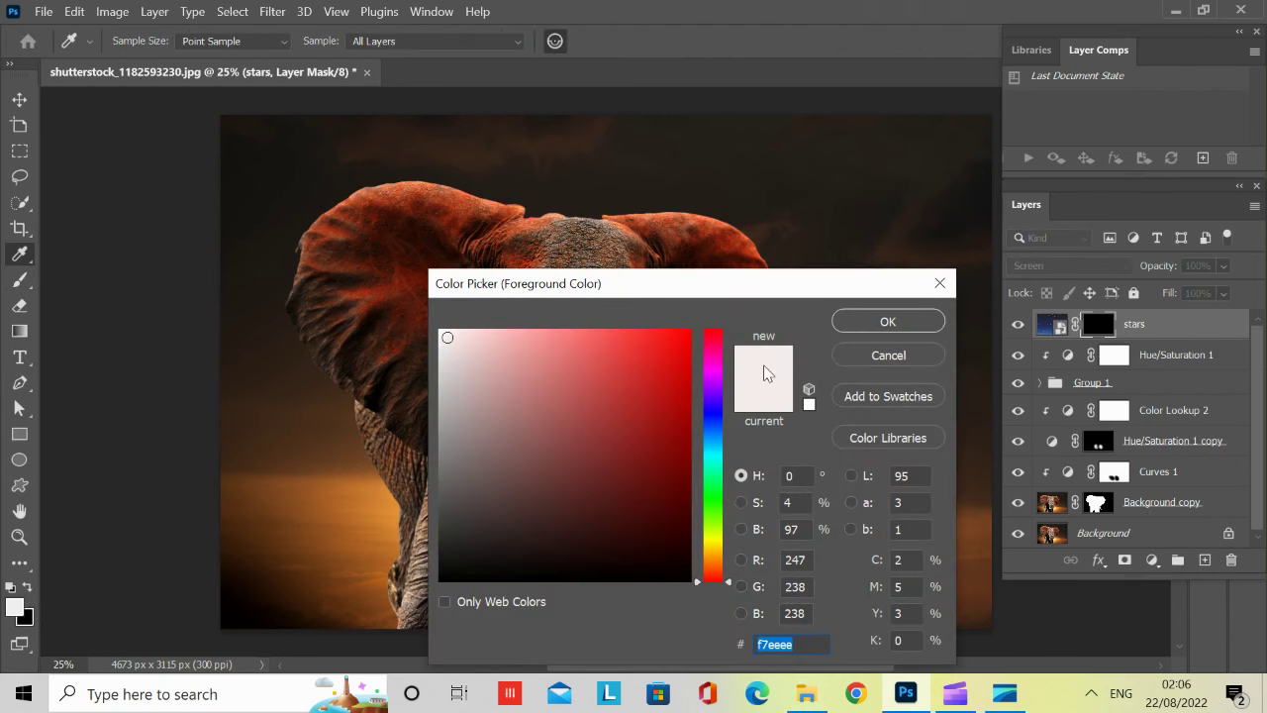
pyautogui.click(887, 322)
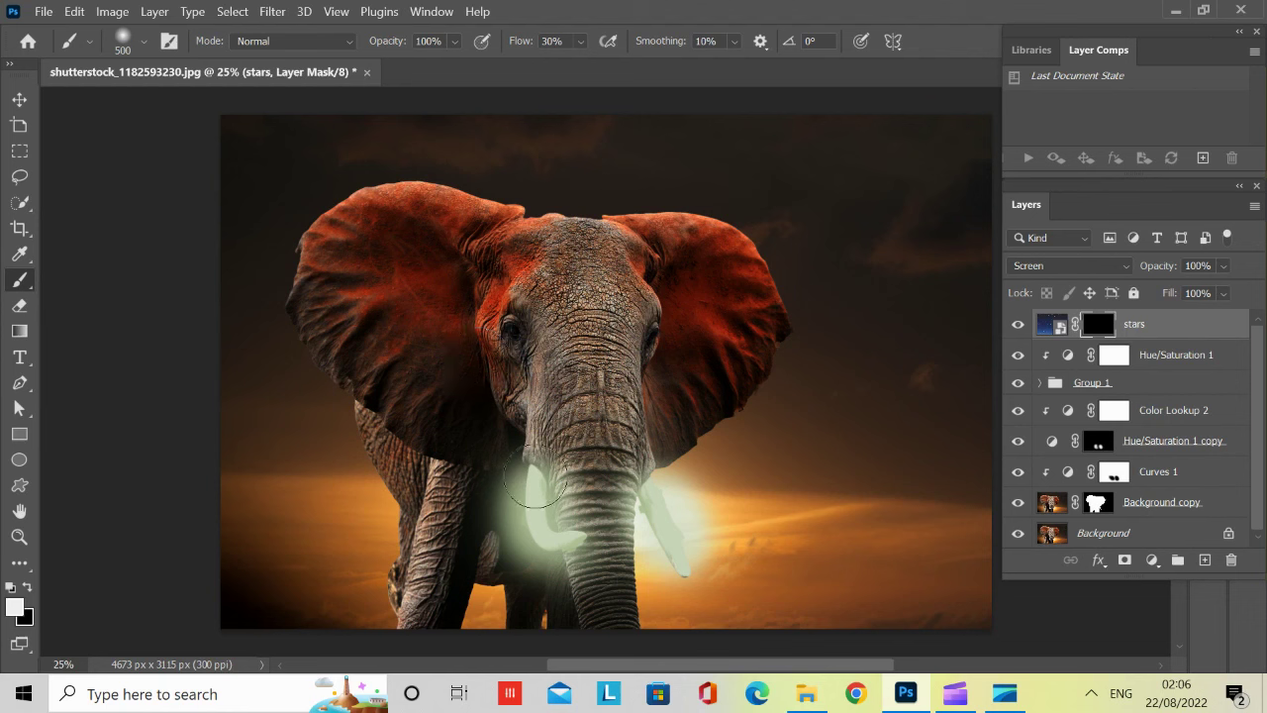
# Paint white on the stars mask around both tusks and beside the trunk
pyautogui.moveTo(527, 490)
pyautogui.mouseDown()
pyautogui.moveTo(526, 522)
pyautogui.moveTo(550, 547)
pyautogui.moveTo(522, 527)
pyautogui.moveTo(535, 522)
pyautogui.moveTo(533, 541)
pyautogui.moveTo(586, 570)
pyautogui.mouseUp()
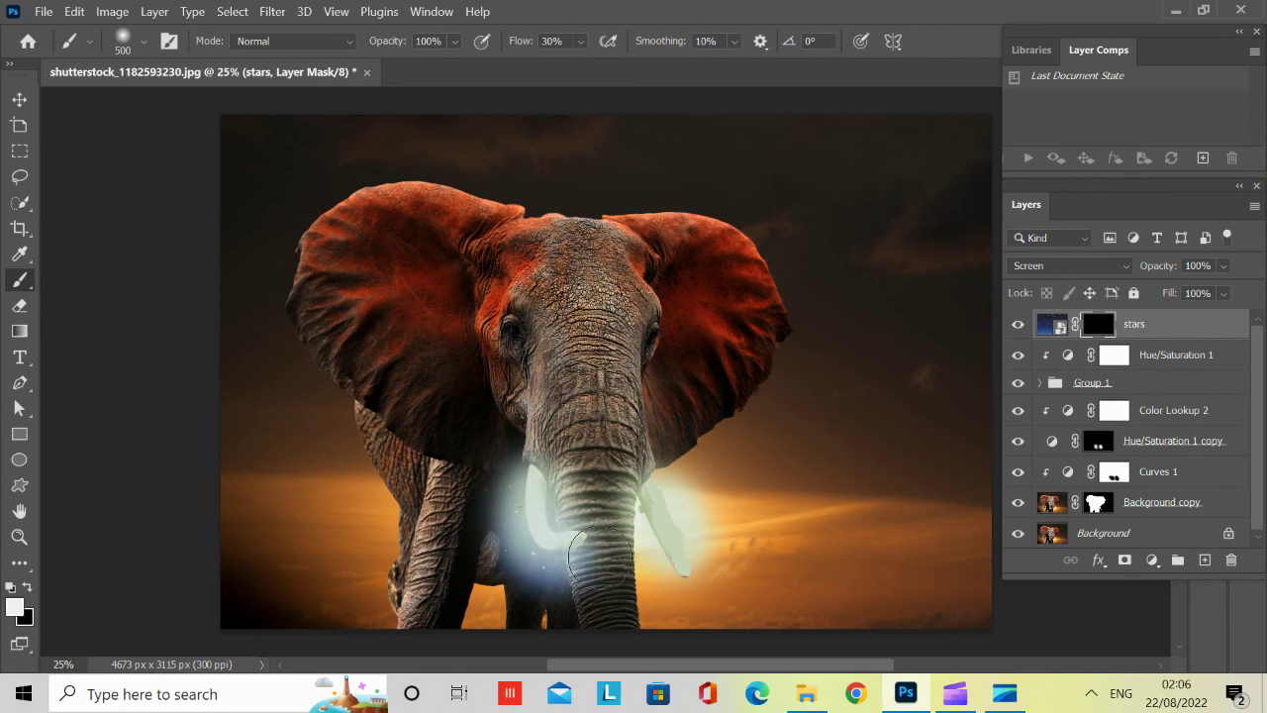
pyautogui.moveTo(659, 508)
pyautogui.mouseDown()
pyautogui.moveTo(690, 526)
pyautogui.moveTo(661, 480)
pyautogui.moveTo(669, 501)
pyautogui.moveTo(645, 545)
pyautogui.moveTo(619, 555)
pyautogui.moveTo(683, 588)
pyautogui.moveTo(697, 580)
pyautogui.moveTo(684, 568)
pyautogui.moveTo(701, 562)
pyautogui.moveTo(681, 488)
pyautogui.moveTo(665, 510)
pyautogui.moveTo(670, 482)
pyautogui.moveTo(521, 469)
pyautogui.moveTo(533, 478)
pyautogui.moveTo(521, 481)
pyautogui.moveTo(527, 458)
pyautogui.moveTo(457, 415)
pyautogui.moveTo(501, 520)
pyautogui.moveTo(511, 508)
pyautogui.moveTo(514, 529)
pyautogui.moveTo(488, 505)
pyautogui.moveTo(492, 544)
pyautogui.moveTo(532, 590)
pyautogui.moveTo(553, 564)
pyautogui.moveTo(592, 550)
pyautogui.moveTo(578, 533)
pyautogui.moveTo(650, 567)
pyautogui.moveTo(643, 547)
pyautogui.moveTo(655, 554)
pyautogui.moveTo(636, 572)
pyautogui.moveTo(670, 589)
pyautogui.moveTo(698, 580)
pyautogui.moveTo(714, 541)
pyautogui.moveTo(698, 471)
pyautogui.moveTo(683, 500)
pyautogui.mouseUp()
pyautogui.moveTo(693, 433)
pyautogui.mouseDown()
pyautogui.moveTo(681, 449)
pyautogui.moveTo(660, 442)
pyautogui.mouseUp()
pyautogui.moveTo(543, 473)
pyautogui.mouseDown()
pyautogui.moveTo(525, 449)
pyautogui.moveTo(534, 467)
pyautogui.moveTo(508, 495)
pyautogui.moveTo(557, 556)
pyautogui.moveTo(565, 589)
pyautogui.moveTo(559, 573)
pyautogui.moveTo(574, 567)
pyautogui.moveTo(568, 595)
pyautogui.moveTo(623, 592)
pyautogui.mouseUp()
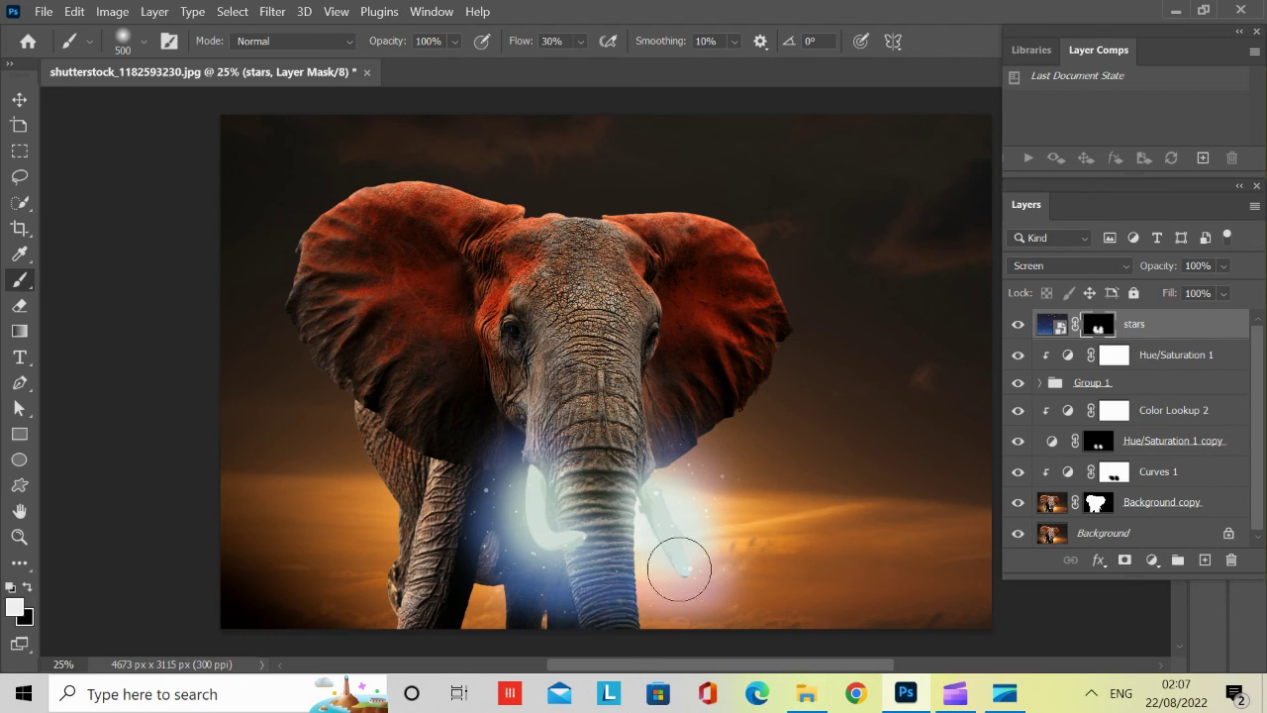
pyautogui.moveTo(680, 501)
pyautogui.mouseDown()
pyautogui.moveTo(670, 509)
pyautogui.moveTo(709, 483)
pyautogui.mouseUp()
# Set brush Flow to 72% and repaint the stars mask over both tusks
pyautogui.click(580, 42)
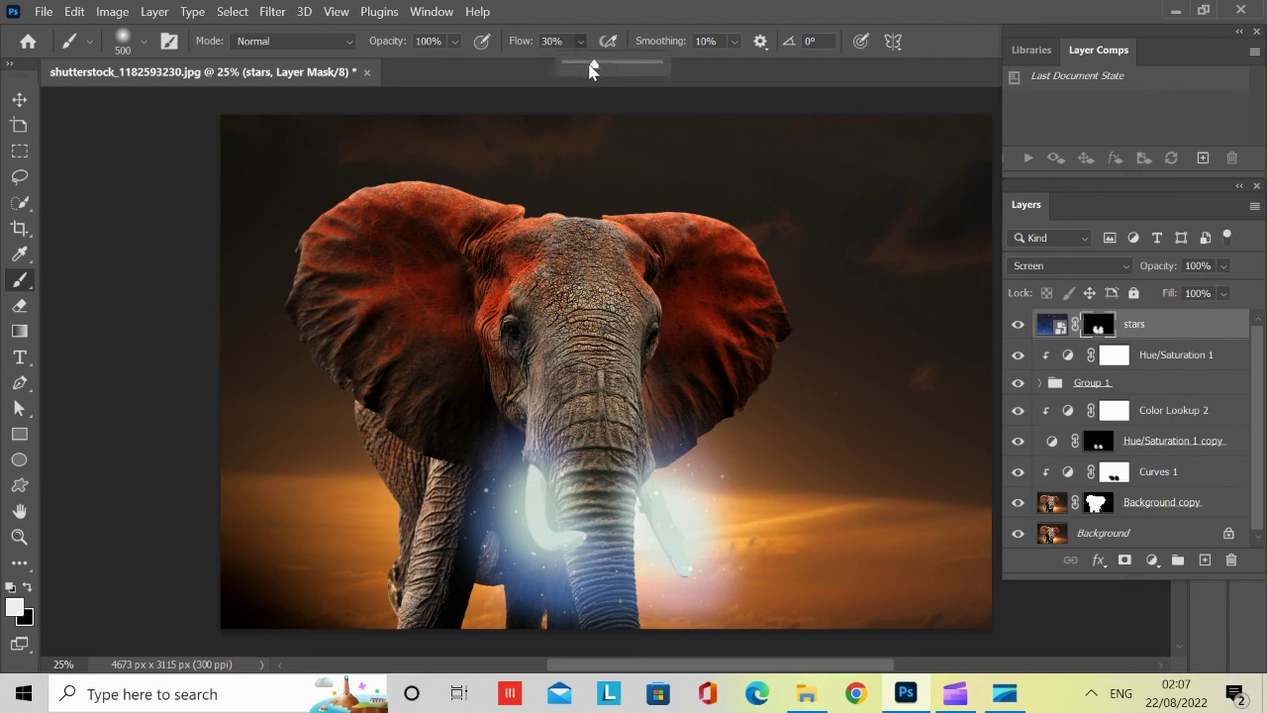
pyautogui.moveTo(594, 63); pyautogui.dragTo(609, 66)
pyautogui.moveTo(609, 68); pyautogui.dragTo(639, 74)
pyautogui.click(578, 41)
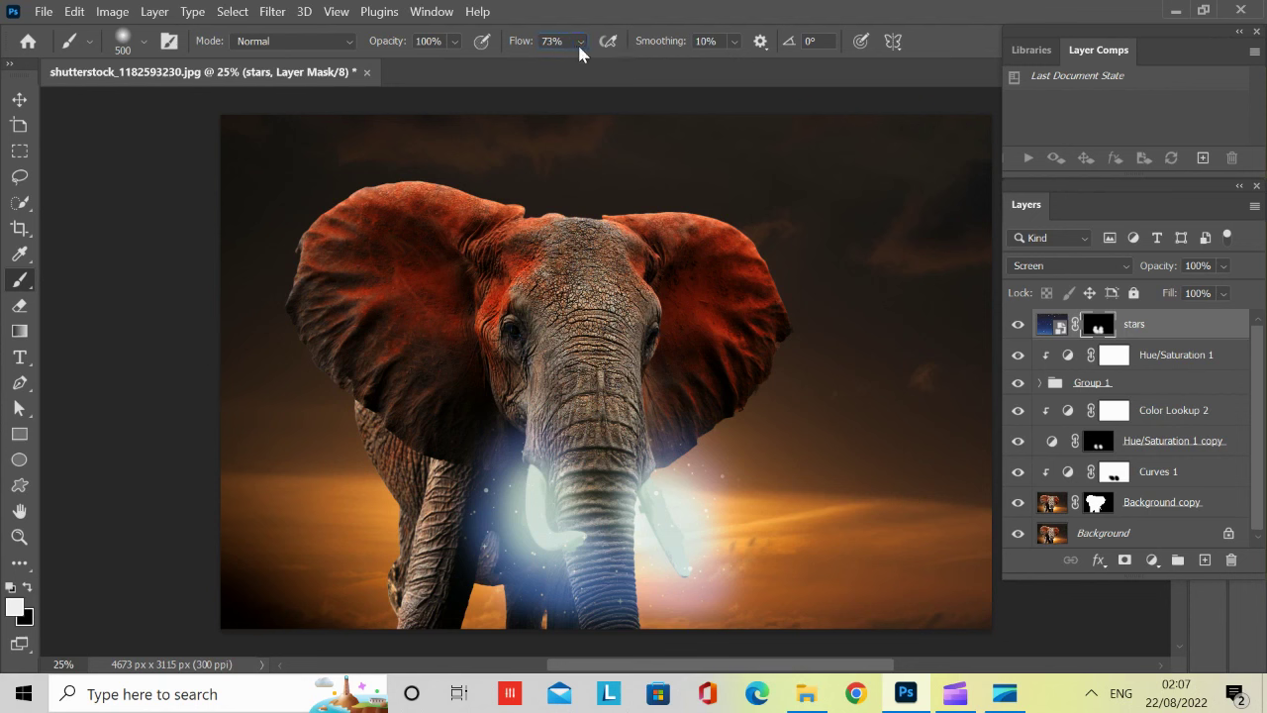
pyautogui.press('Down')
pyautogui.moveTo(509, 512)
pyautogui.mouseDown()
pyautogui.moveTo(513, 570)
pyautogui.moveTo(623, 554)
pyautogui.mouseUp()
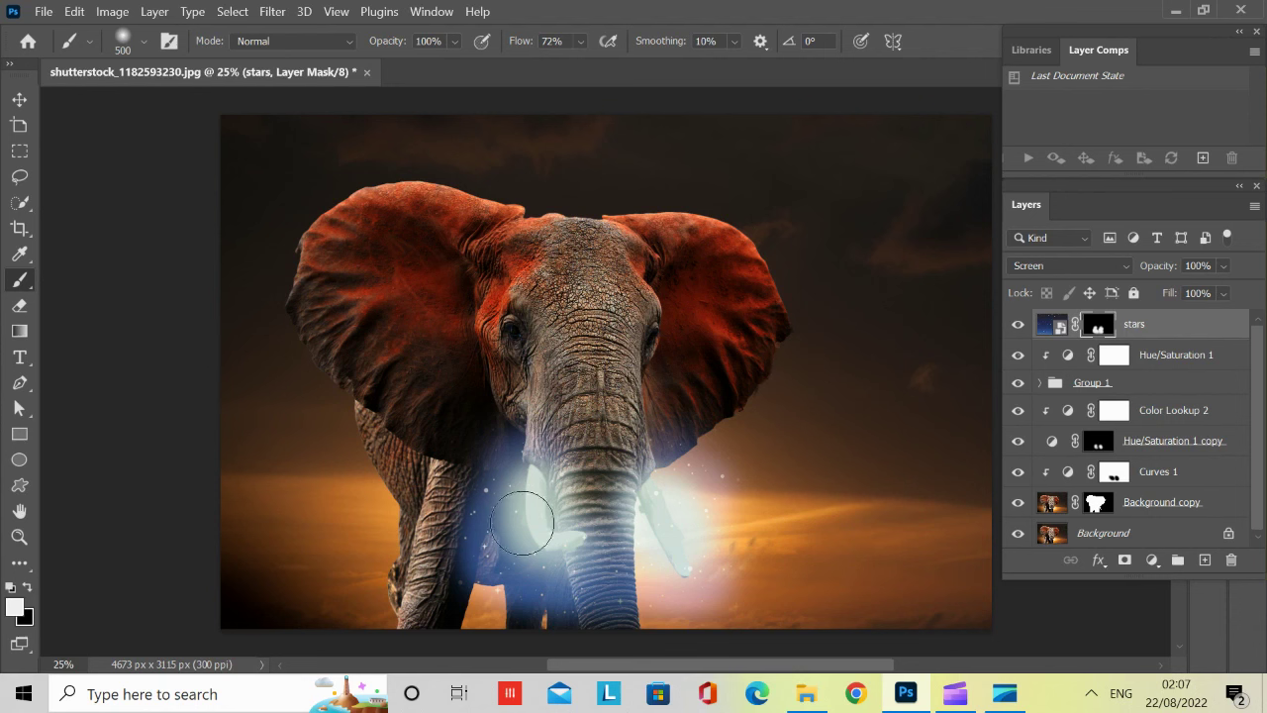
pyautogui.moveTo(703, 533); pyautogui.dragTo(750, 480)
# Add a Levels layer clipped to the stars layer and drag its output white slider left
pyautogui.click(1152, 562)
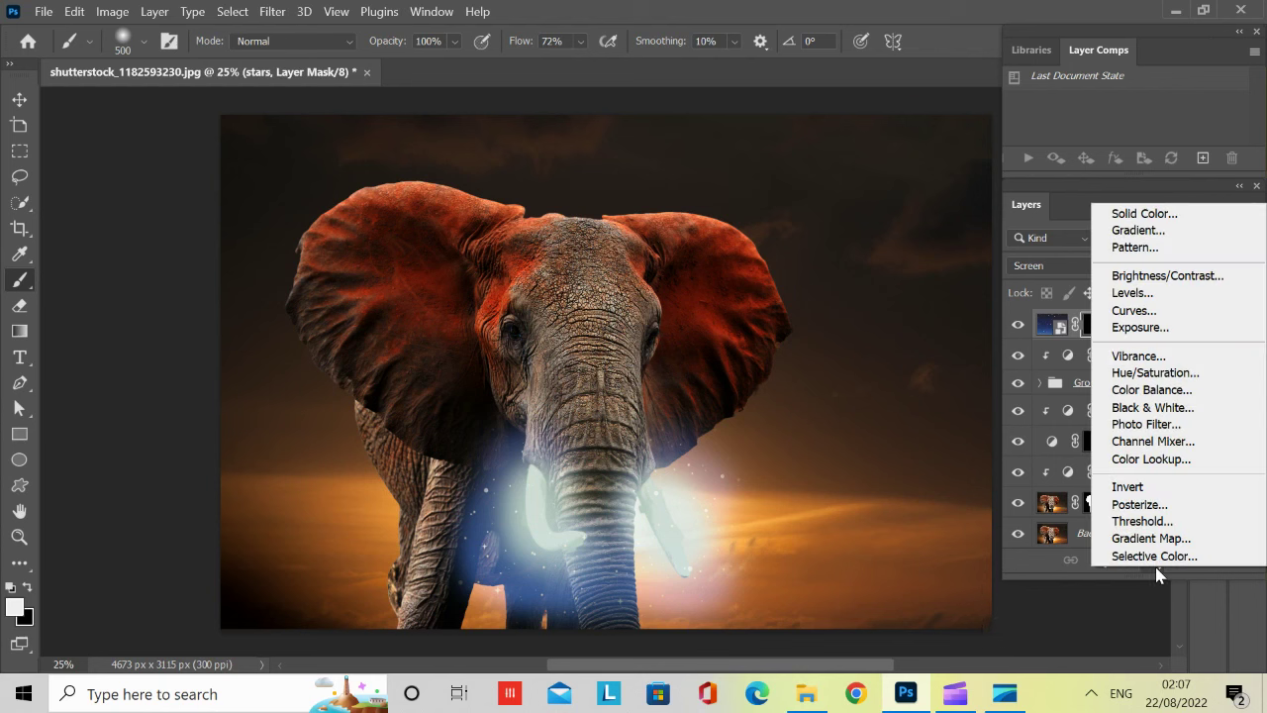
pyautogui.click(1130, 293)
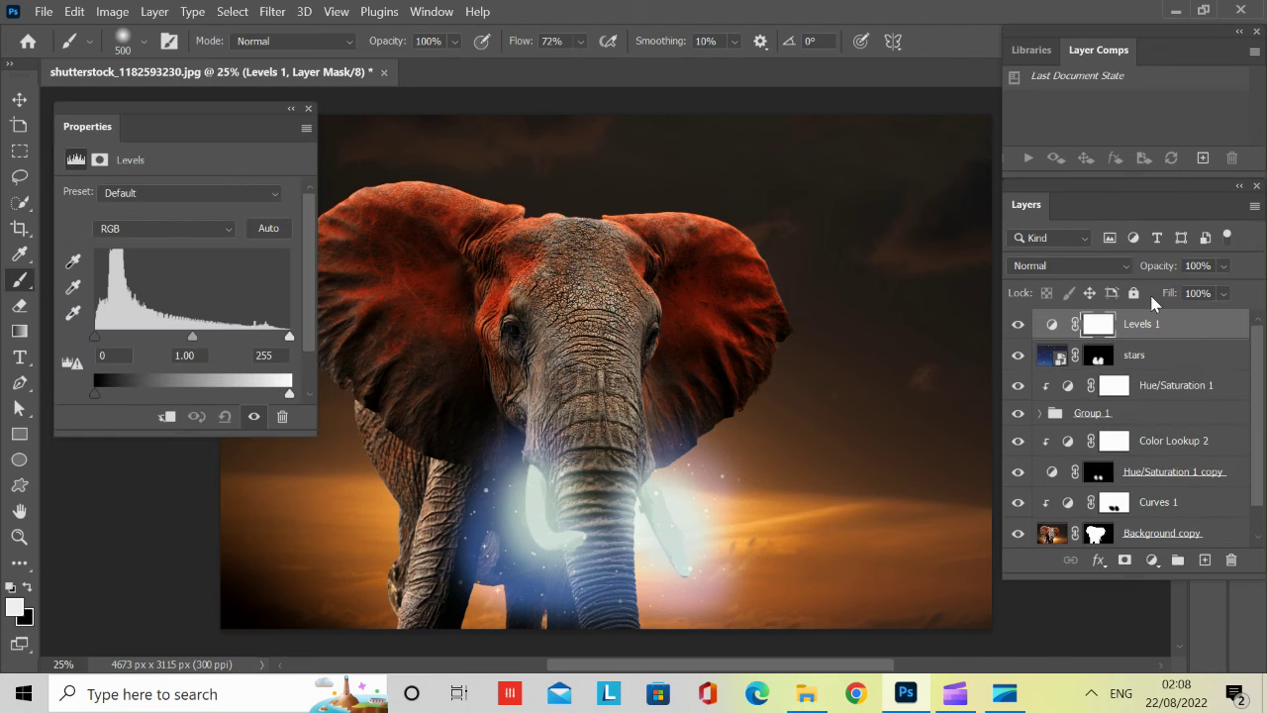
pyautogui.click(168, 419)
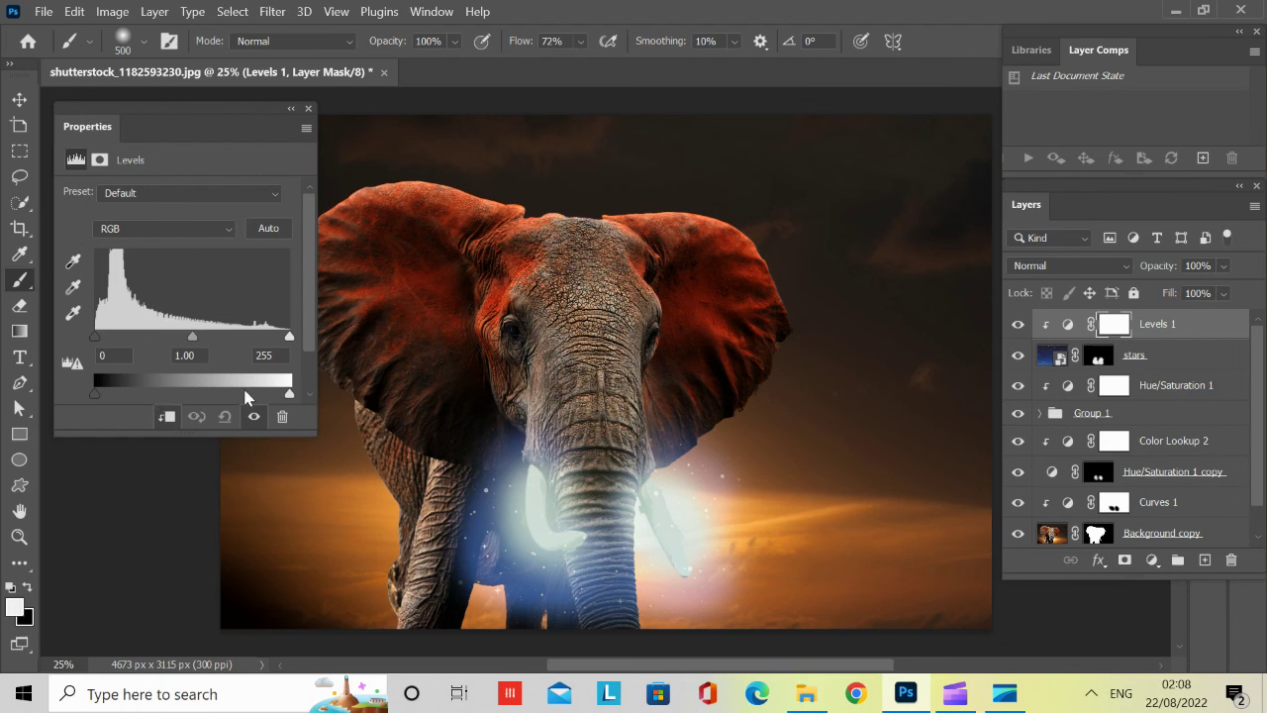
pyautogui.moveTo(290, 395); pyautogui.dragTo(189, 394)
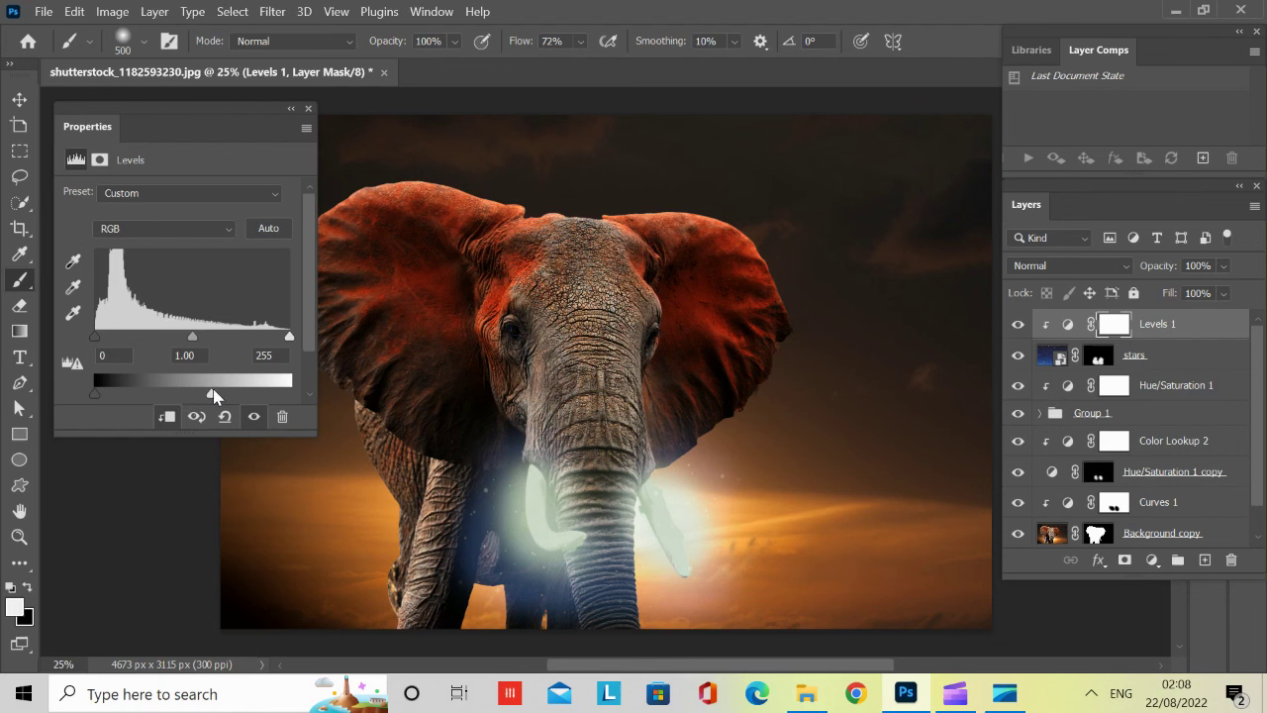
pyautogui.moveTo(214, 395); pyautogui.dragTo(181, 396)
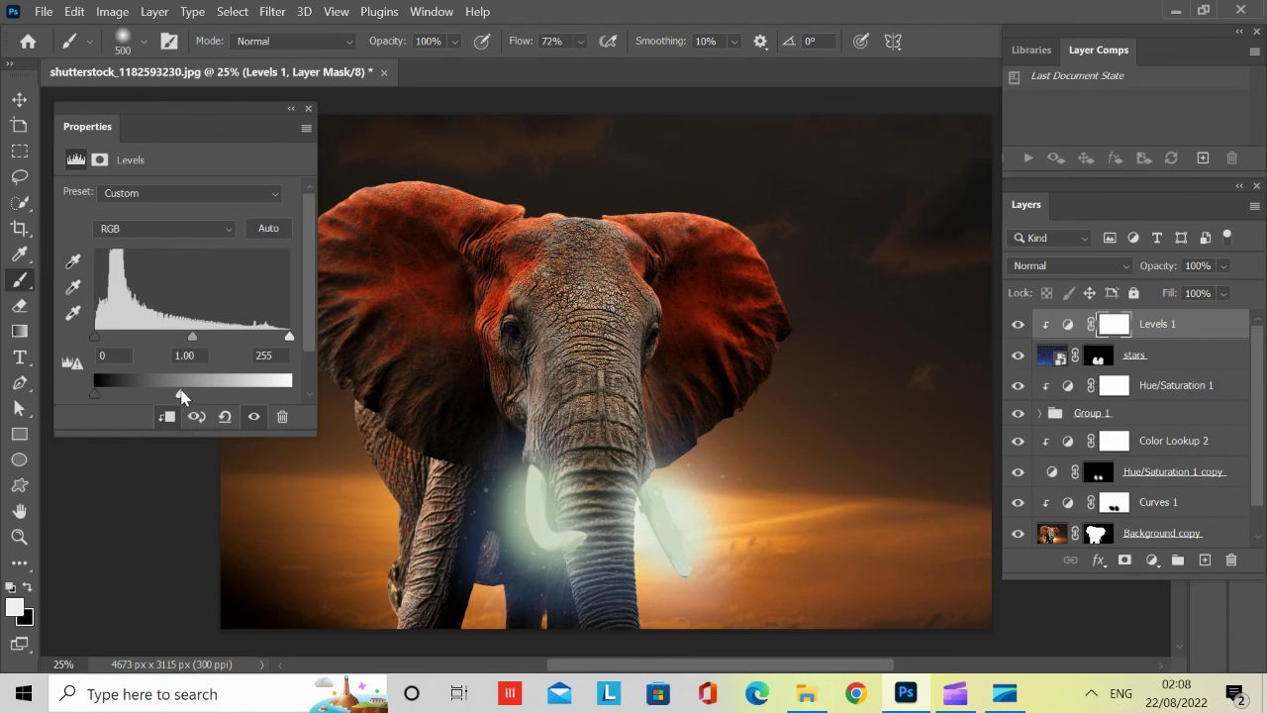
pyautogui.click(308, 111)
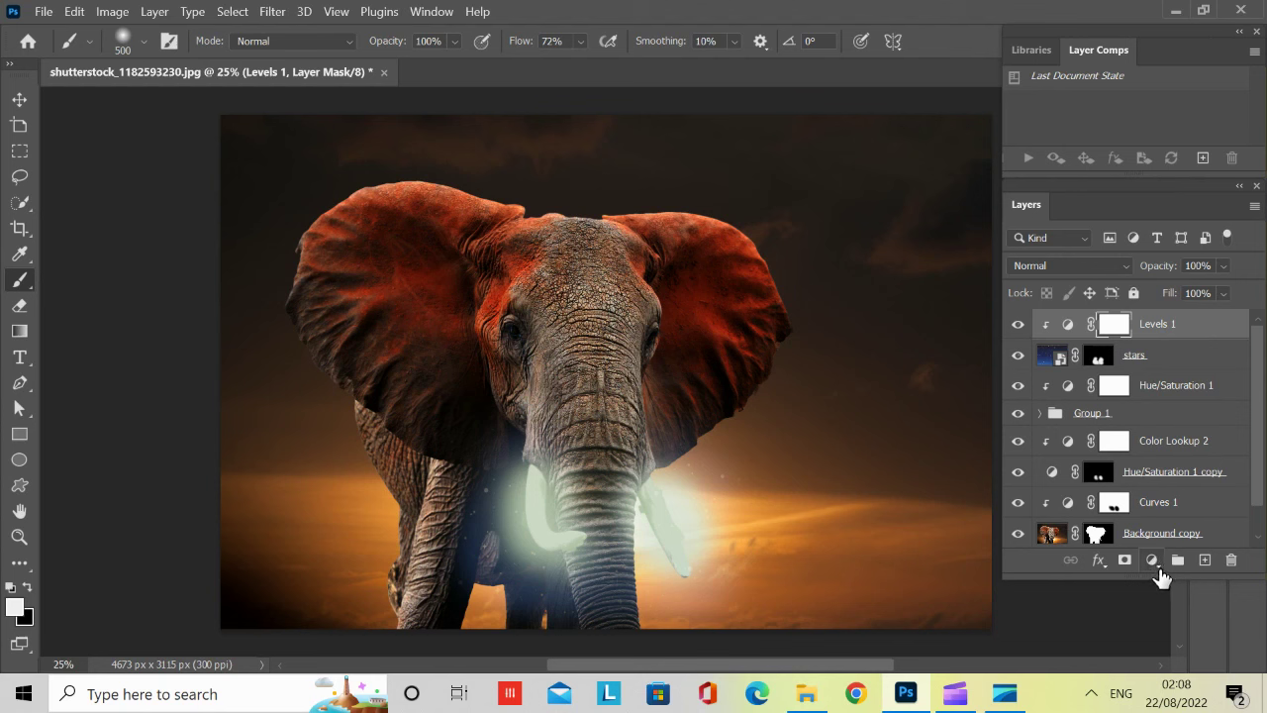
# Add a Color Lookup layer using the Crisp_Warm.look 3DLUT file
pyautogui.click(1152, 560)
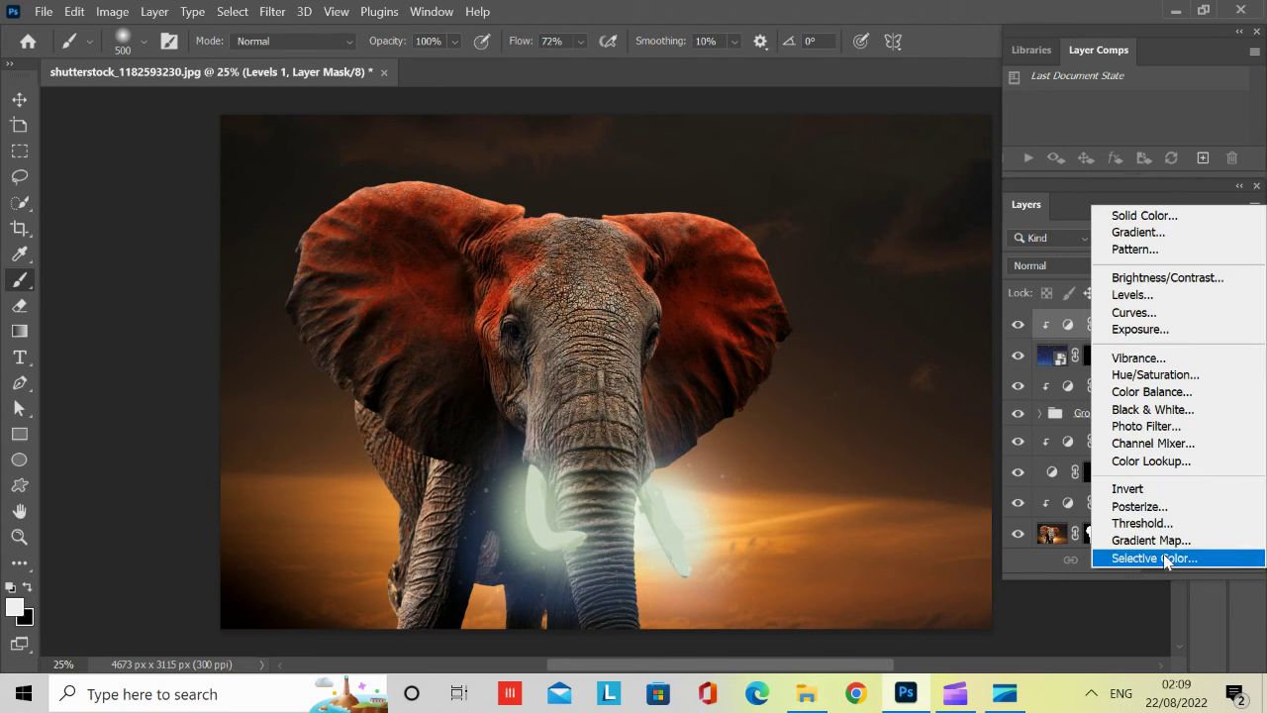
pyautogui.click(1193, 469)
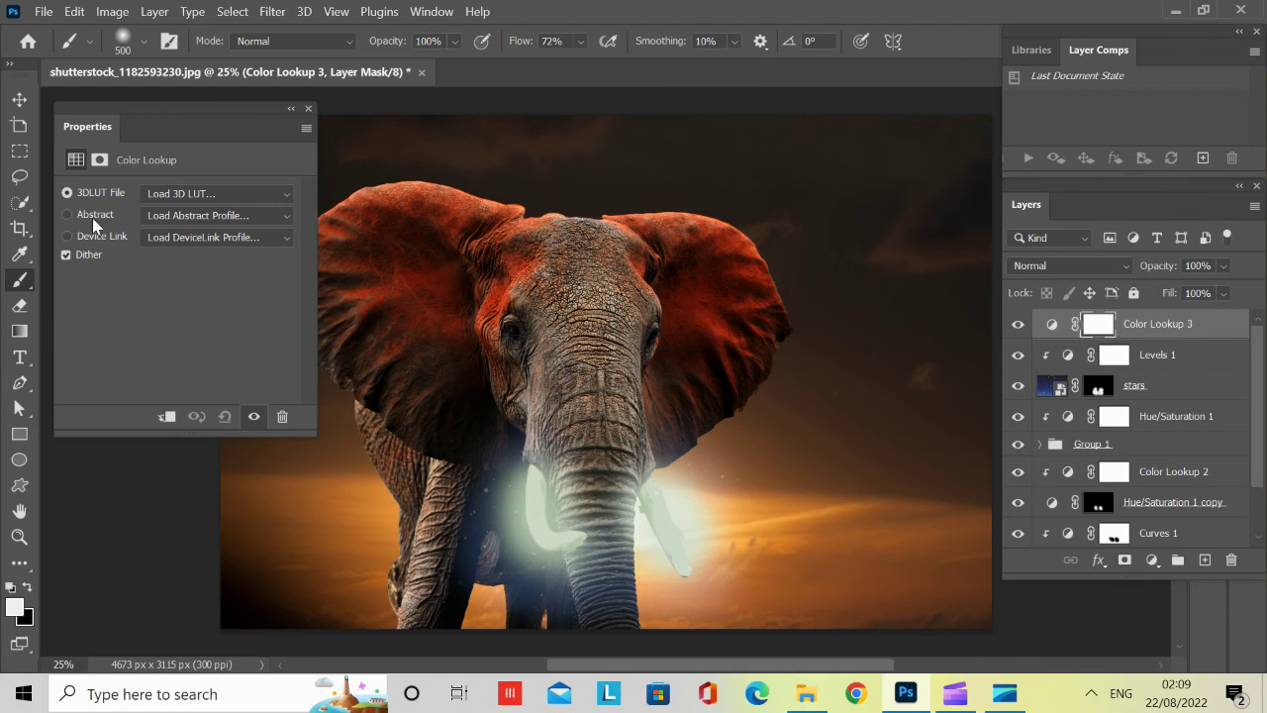
pyautogui.click(259, 193)
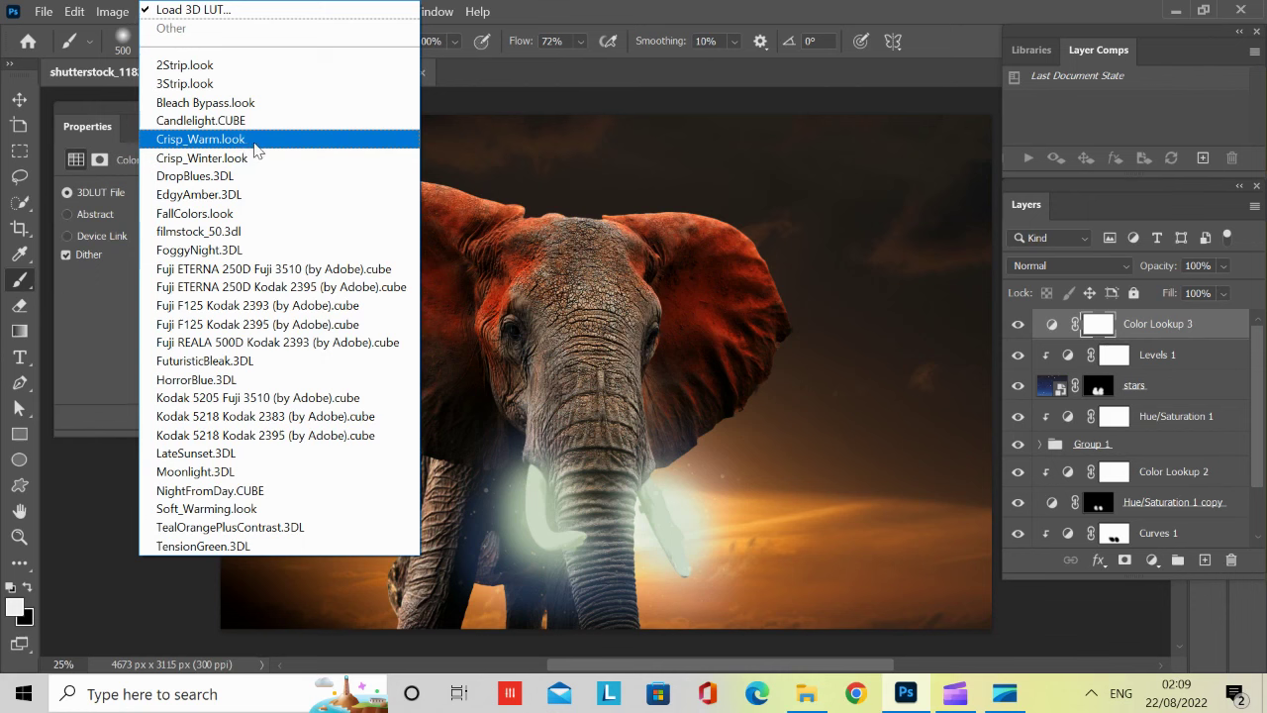
pyautogui.click(259, 143)
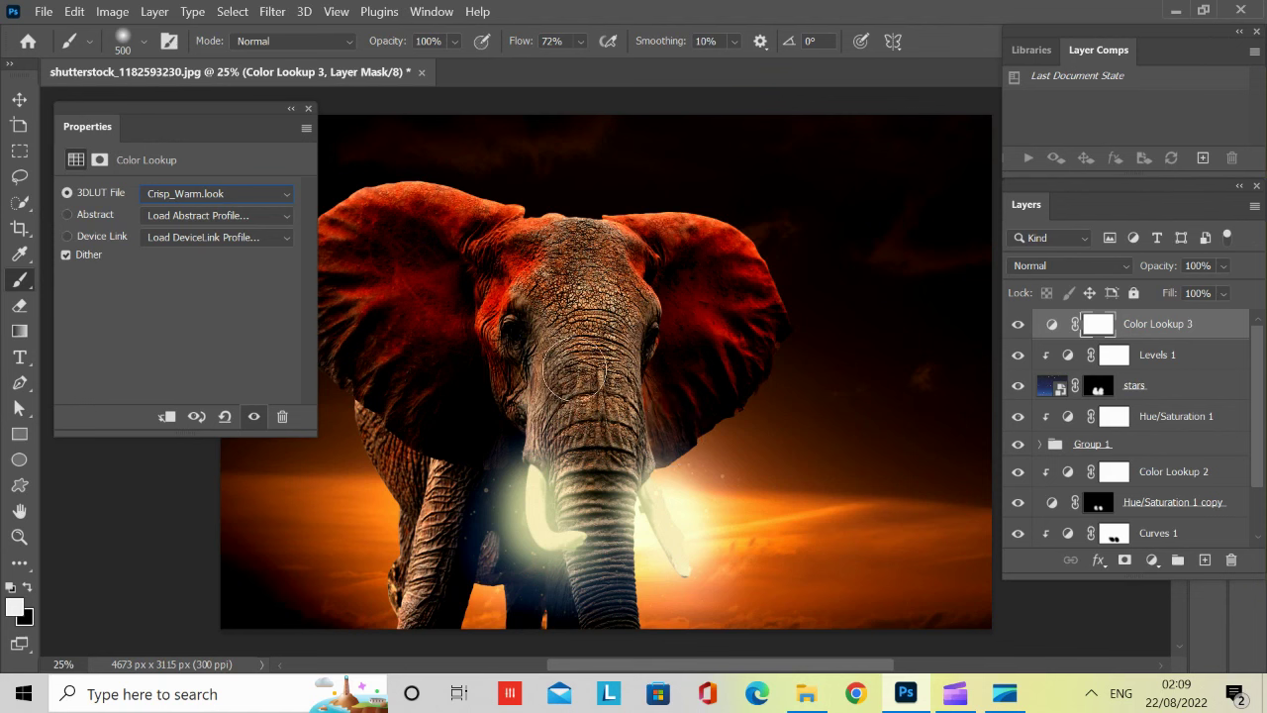
pyautogui.click(308, 108)
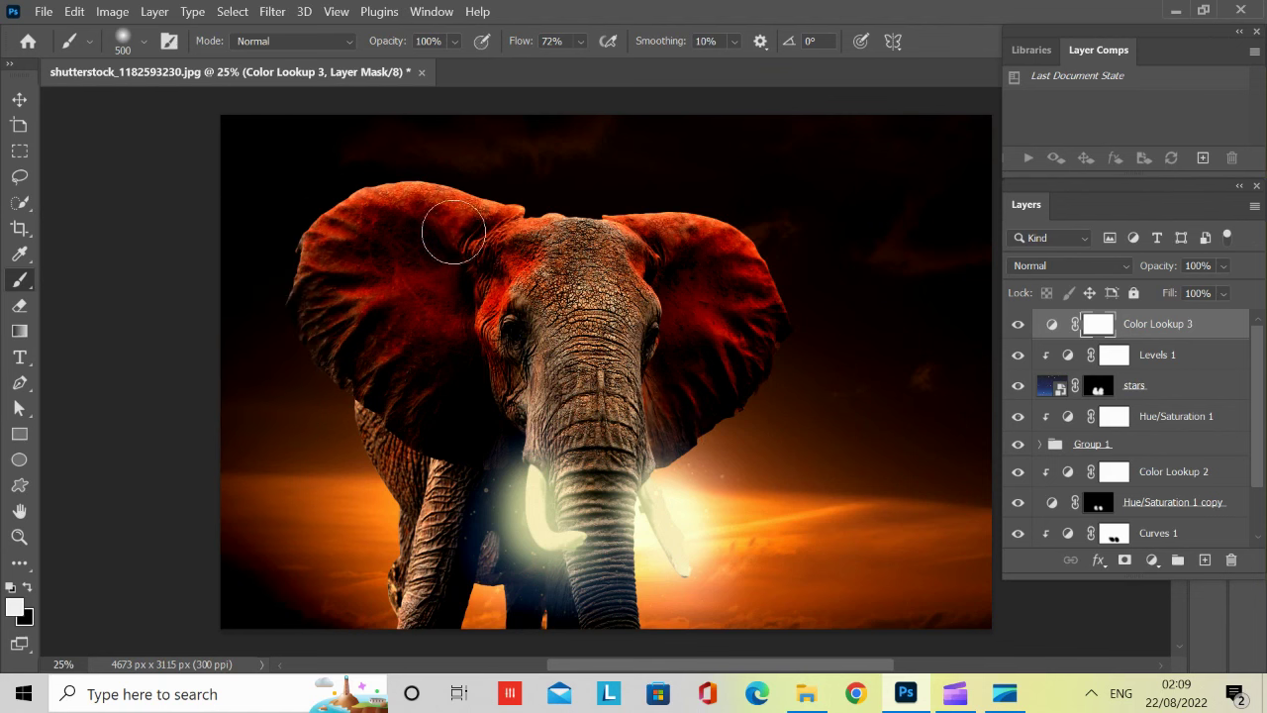
pyautogui.moveTo(1253, 457); pyautogui.dragTo(1253, 512)
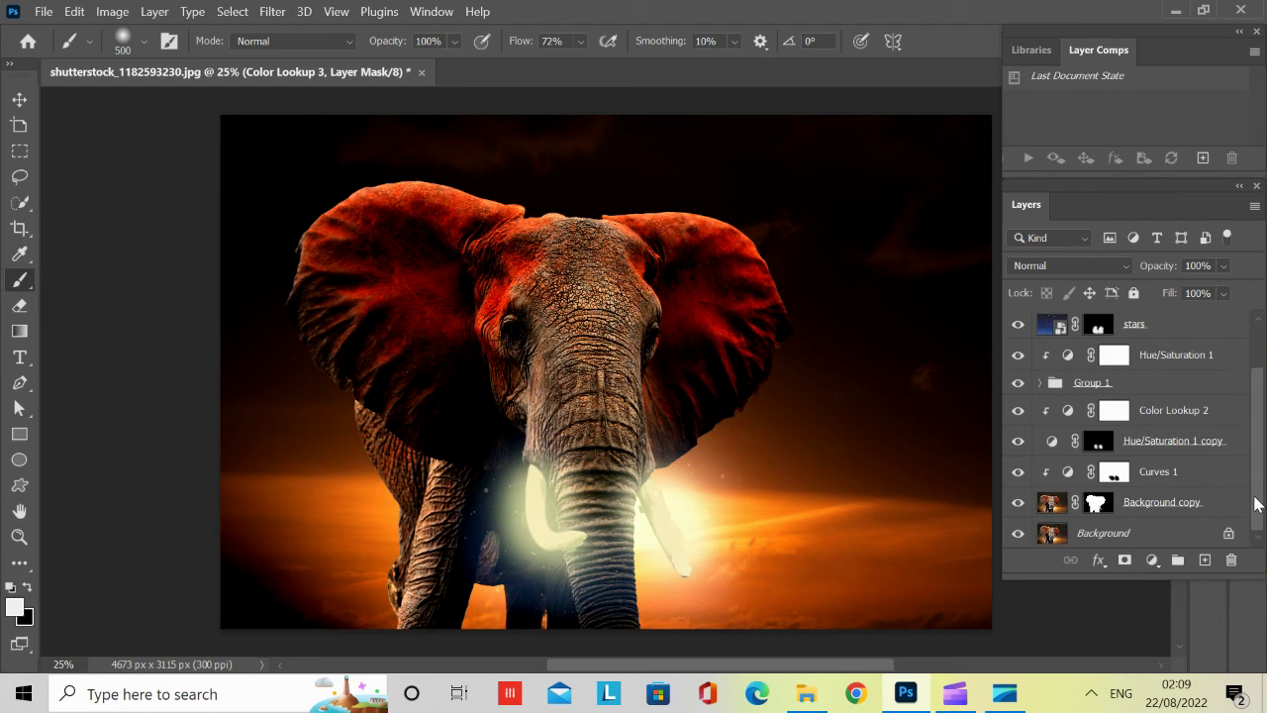
pyautogui.click(1020, 534)
pyautogui.click(1018, 533)
# Switch to the Clipchamp video editor window from the taskbar
pyautogui.moveTo(958, 699)
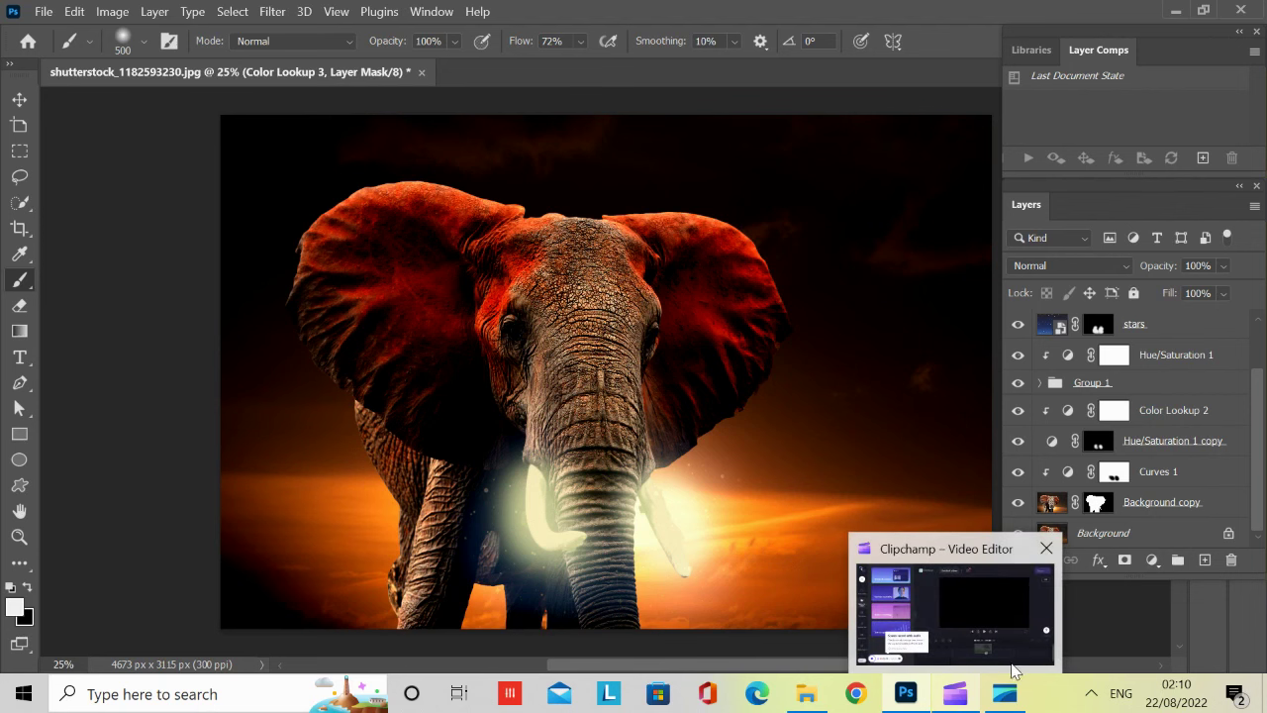
pyautogui.click(983, 620)
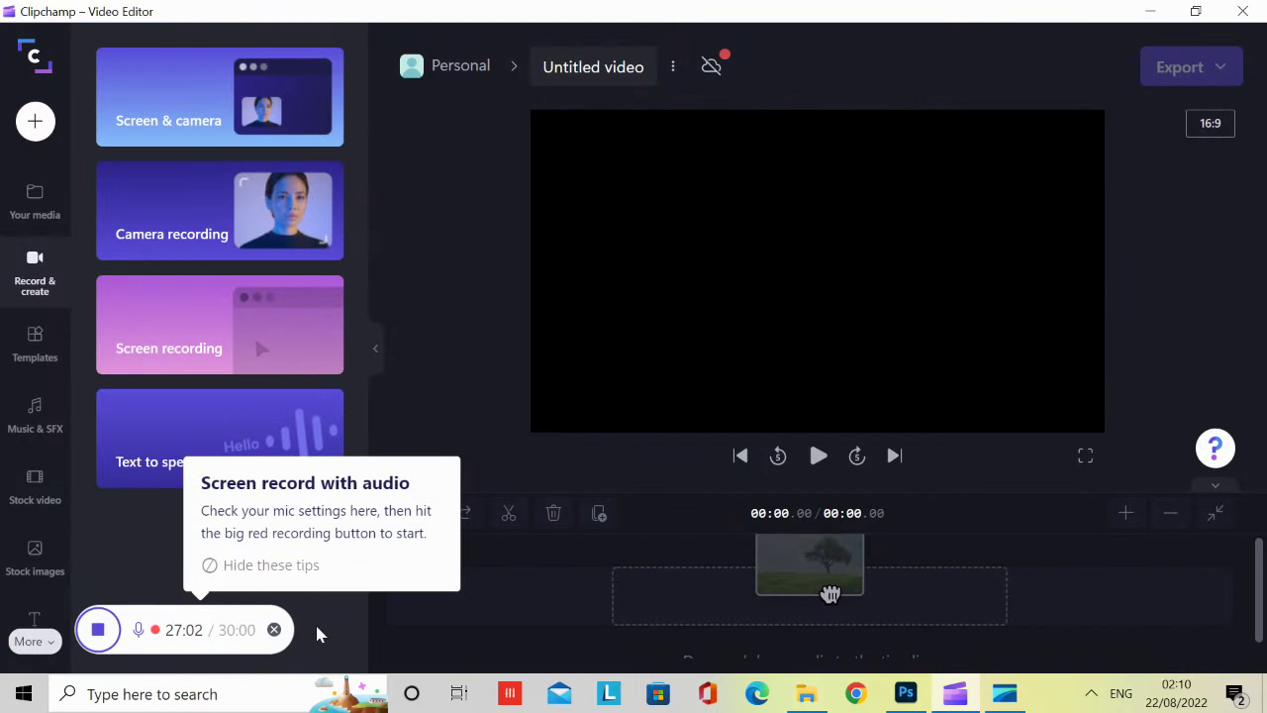